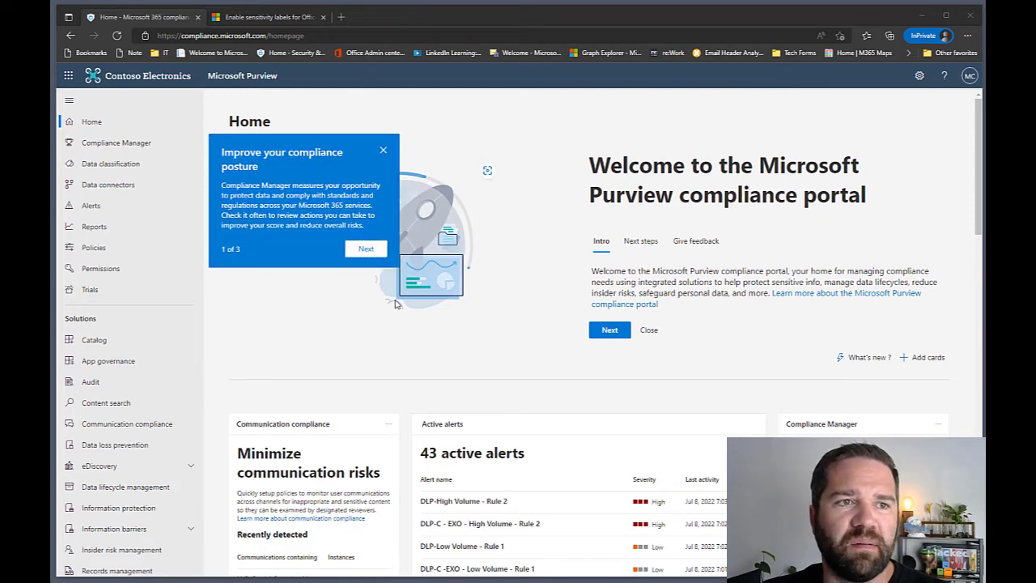
- Dismiss the introductory tour and open the sensitivity labels list of the Information protection solution
{"action": "left_click", "coordinate": [384, 151]}
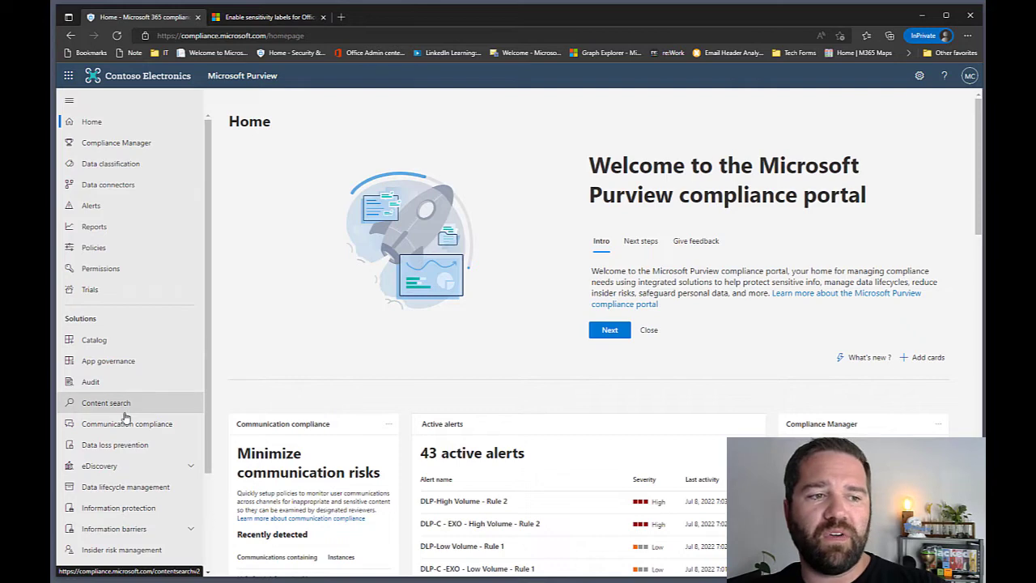
{"action": "left_click", "coordinate": [124, 516]}
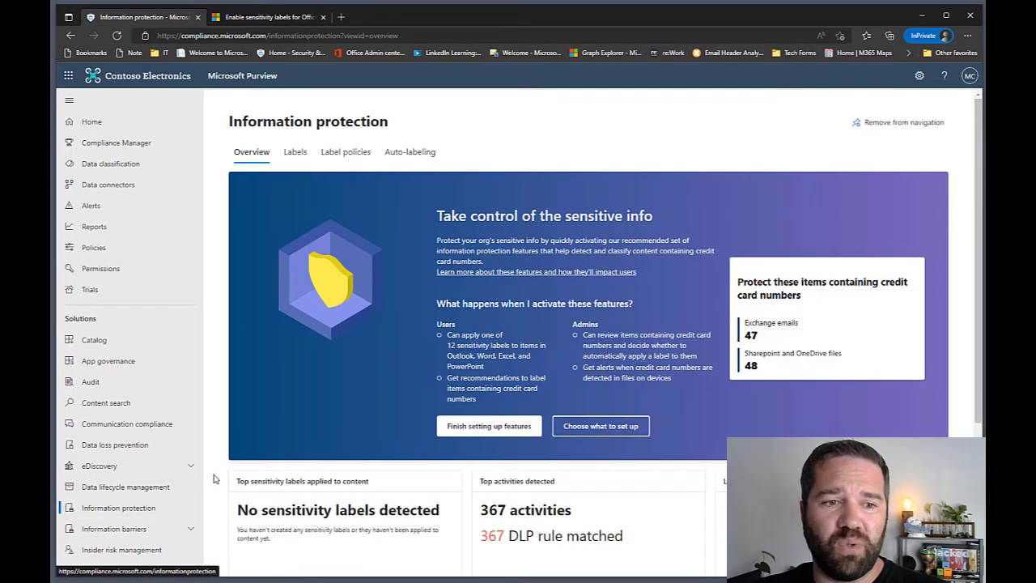
{"action": "left_click", "coordinate": [296, 154]}
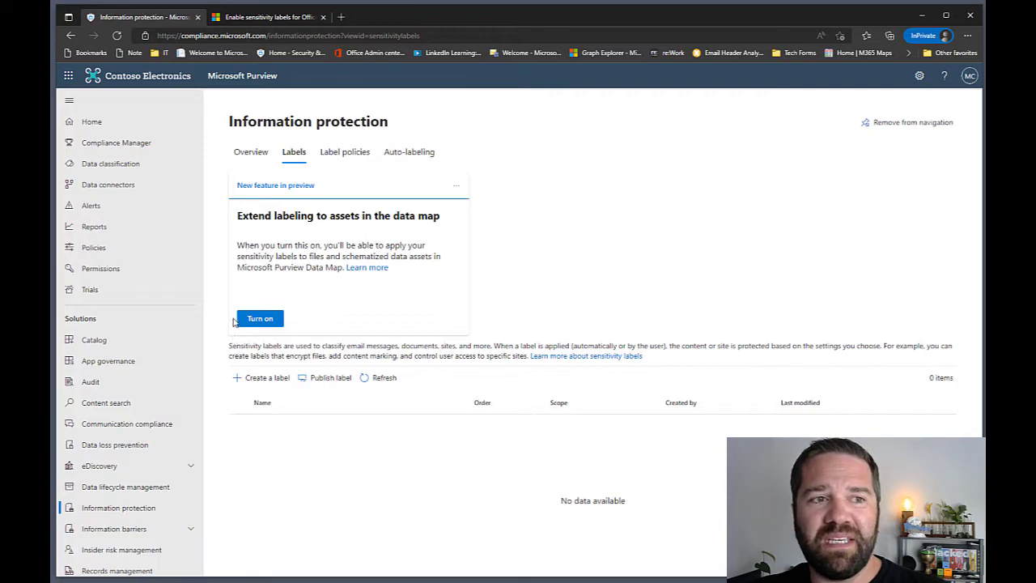
- Read the documentation on enabling sensitivity label support through the Microsoft Purview compliance portal, and return to the labels list
{"action": "left_click", "coordinate": [267, 17]}
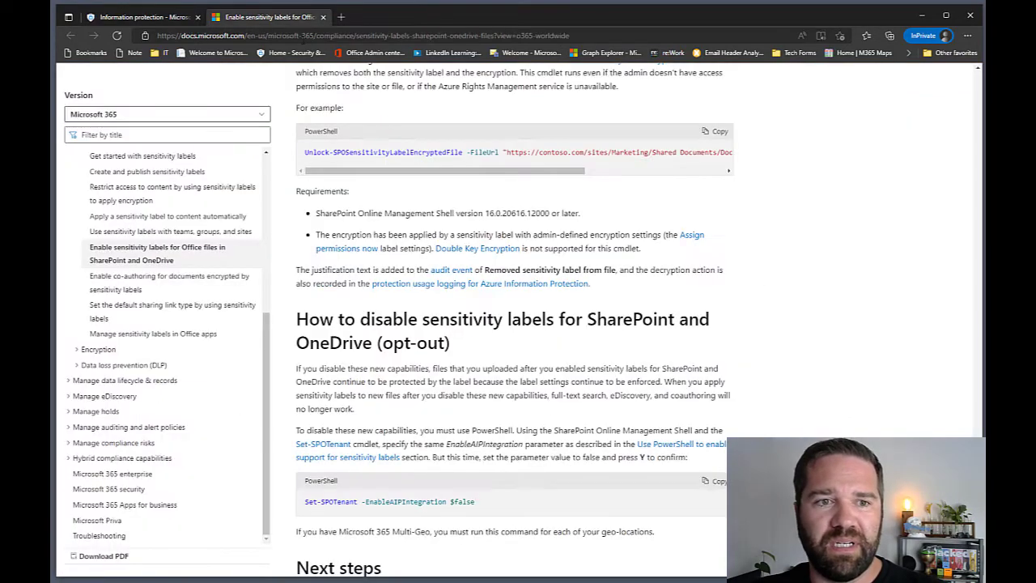
{"action": "scroll", "coordinate": [568, 344], "scroll_direction": "up", "scroll_amount": 5}
{"action": "scroll", "coordinate": [568, 344], "scroll_direction": "up", "scroll_amount": 15}
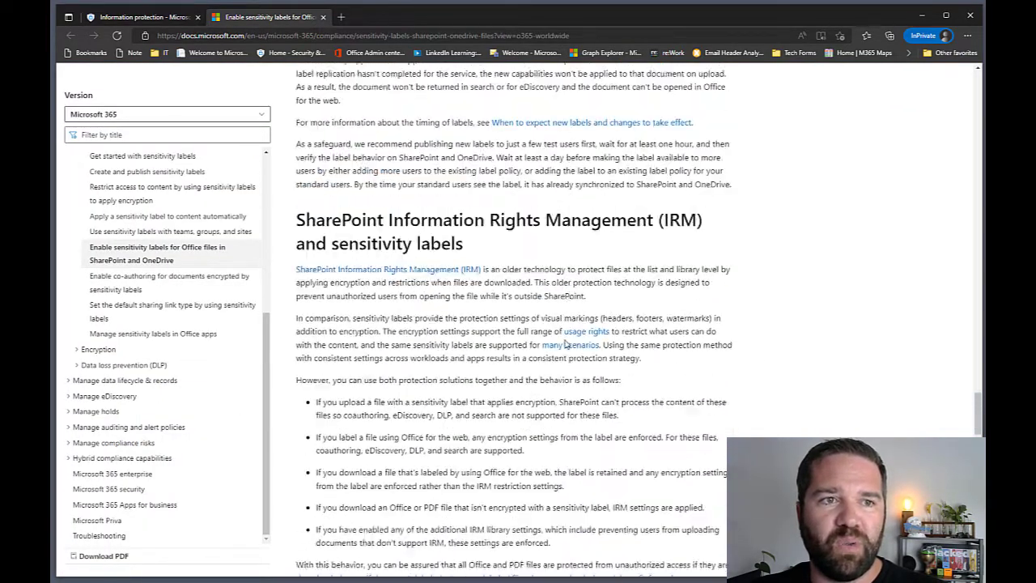
{"action": "scroll", "coordinate": [564, 343], "scroll_direction": "up", "scroll_amount": 10}
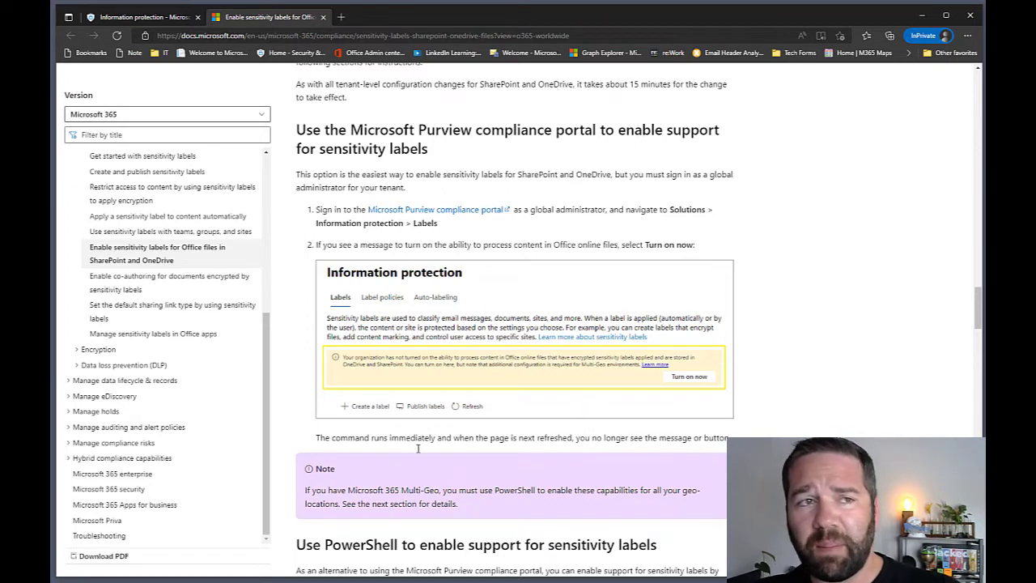
{"action": "left_click", "coordinate": [143, 17]}
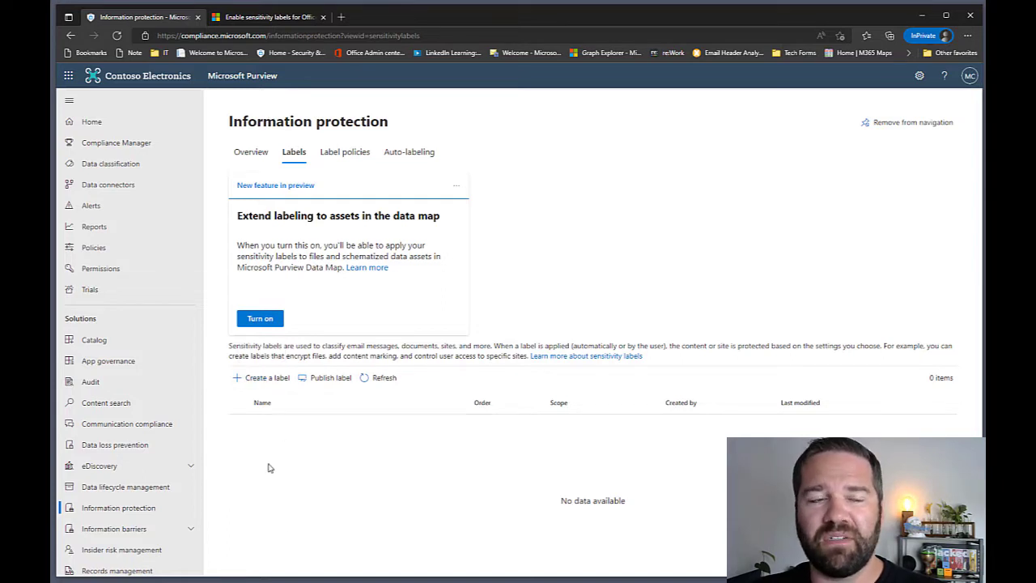
- Compare the label policies page with the labels page under Information protection
{"action": "left_click", "coordinate": [343, 154]}
{"action": "left_click", "coordinate": [289, 151]}
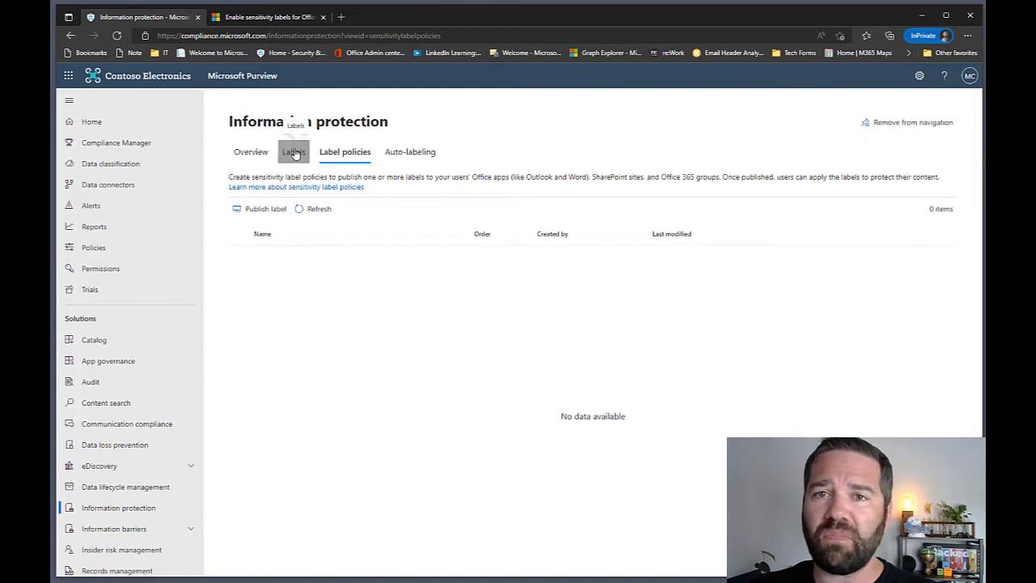
{"action": "left_click", "coordinate": [360, 155]}
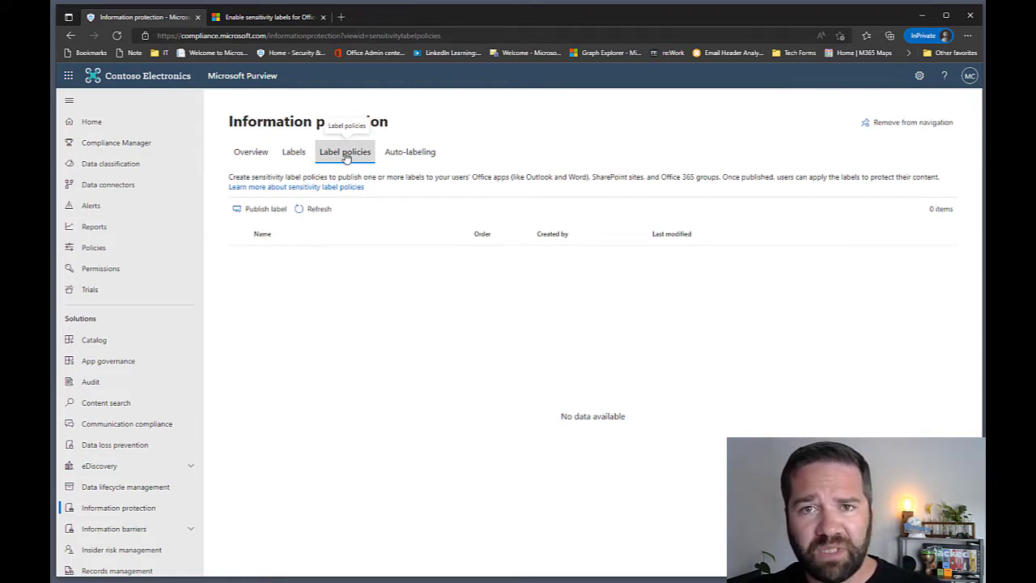
{"action": "left_click", "coordinate": [294, 153]}
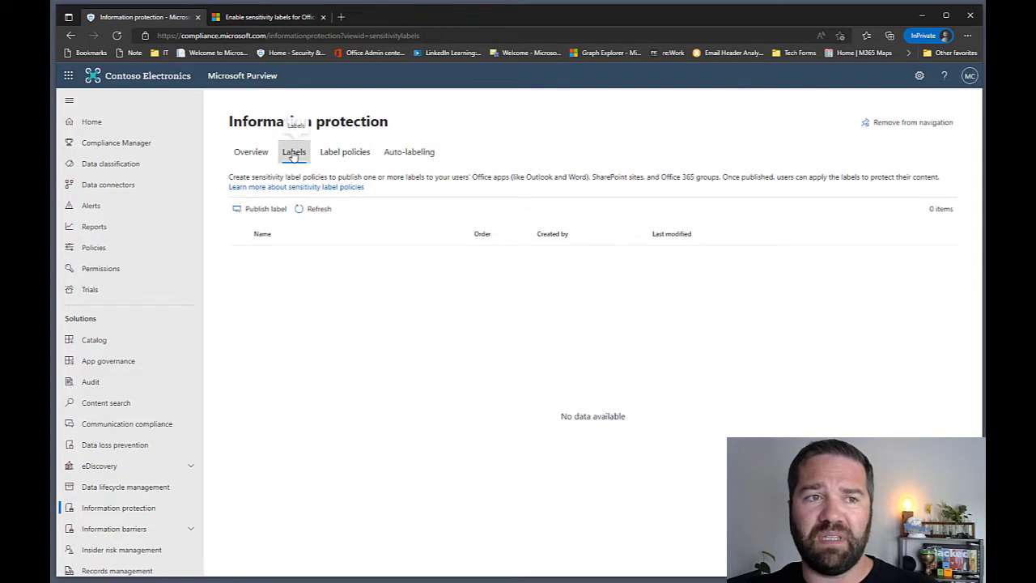
{"action": "left_click", "coordinate": [335, 155]}
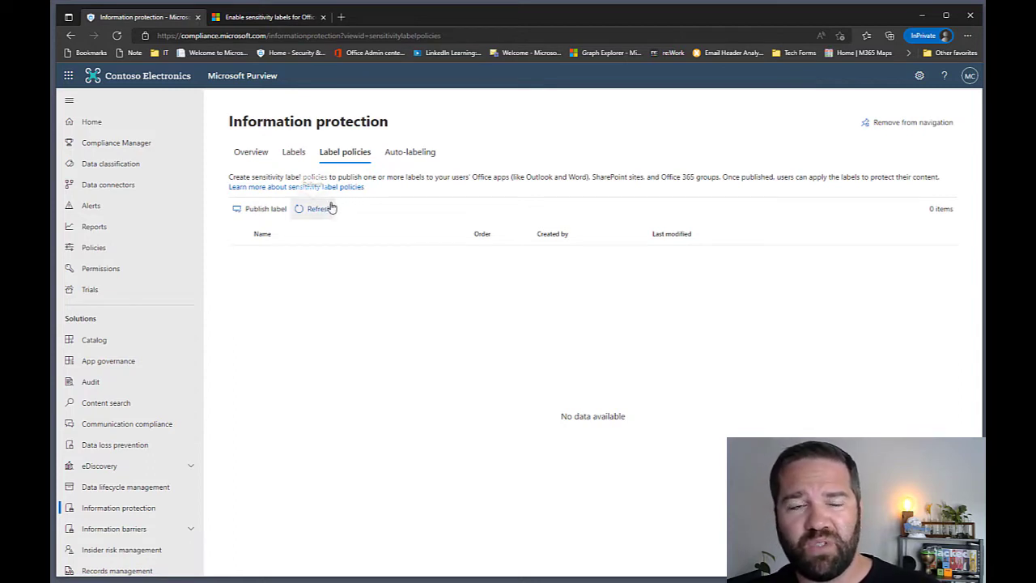
{"action": "left_click", "coordinate": [294, 159]}
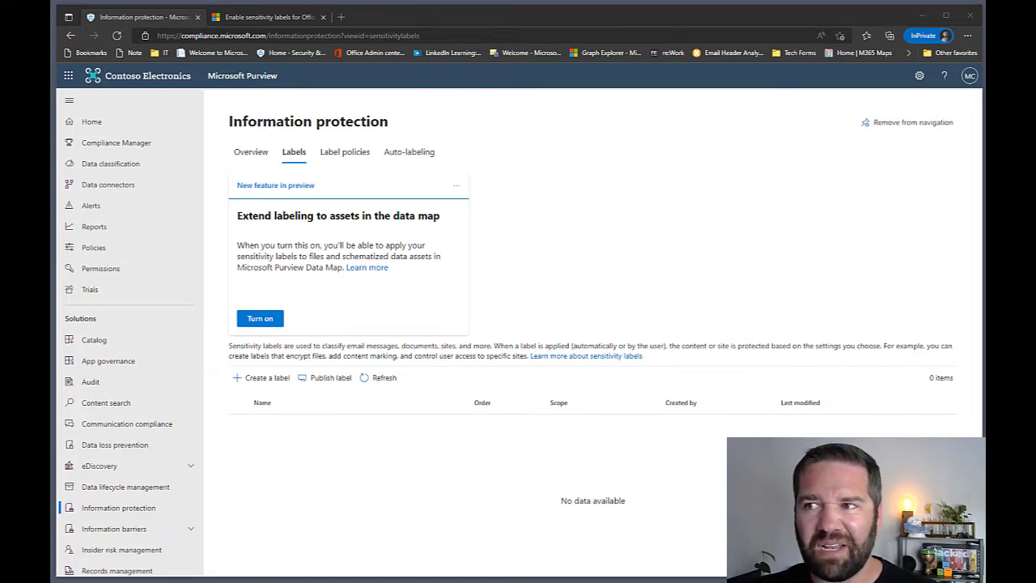
- Switch to the label planning workbook in Excel and review the names and descriptions of the Public, General Business Data, Confidential, Conf Direct User and Conf Internal labels
{"action": "key", "text": "alt+Tab"}
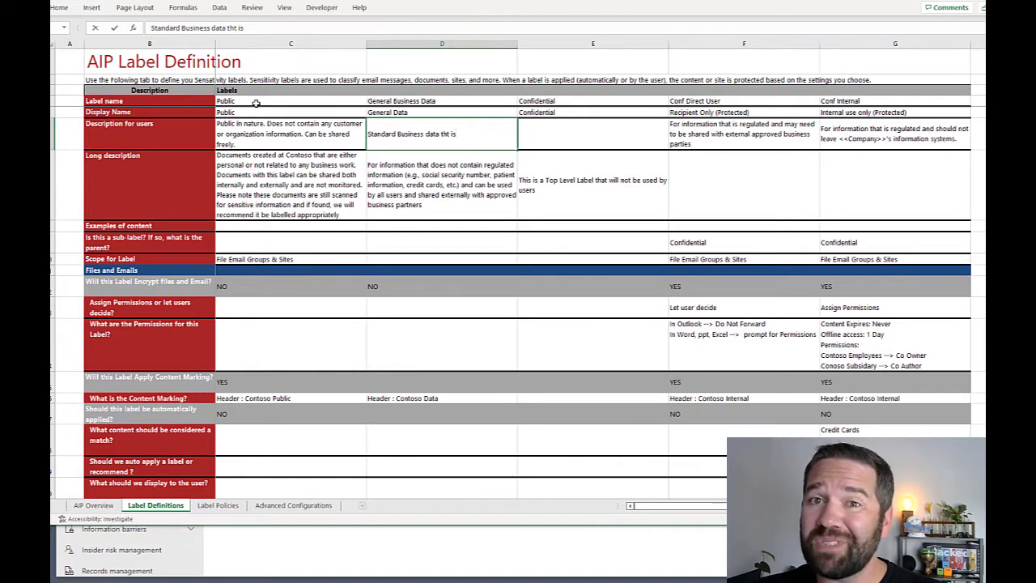
{"action": "left_click_drag", "start_coordinate": [702, 100], "coordinate": [876, 112]}
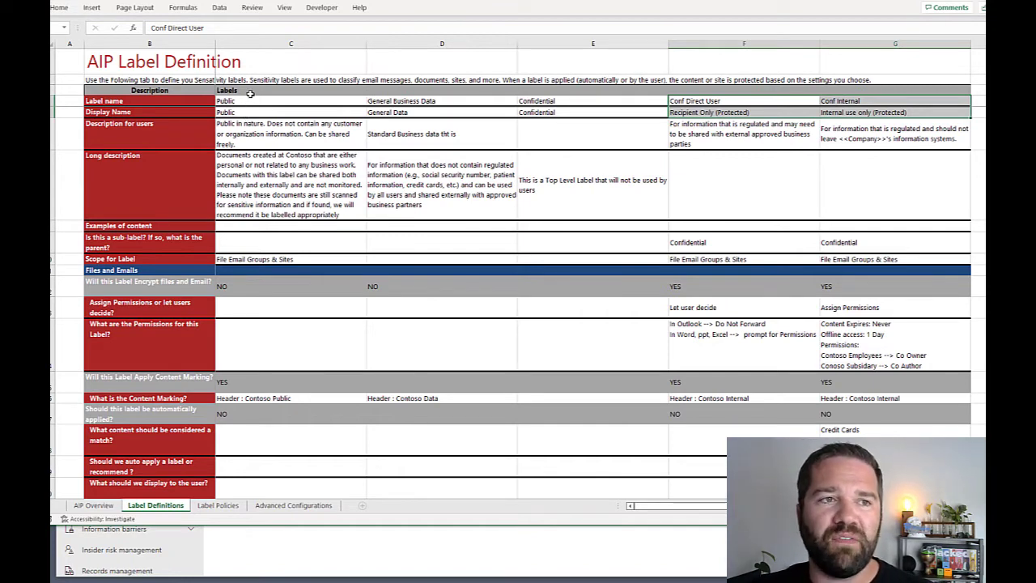
{"action": "left_click_drag", "start_coordinate": [250, 99], "coordinate": [244, 186]}
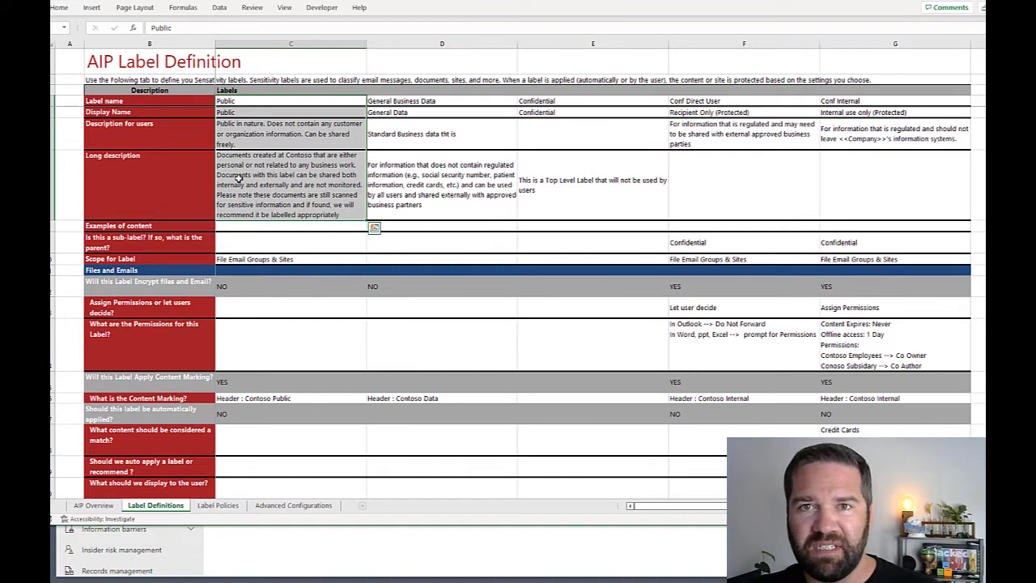
{"action": "left_click_drag", "start_coordinate": [393, 94], "coordinate": [397, 166]}
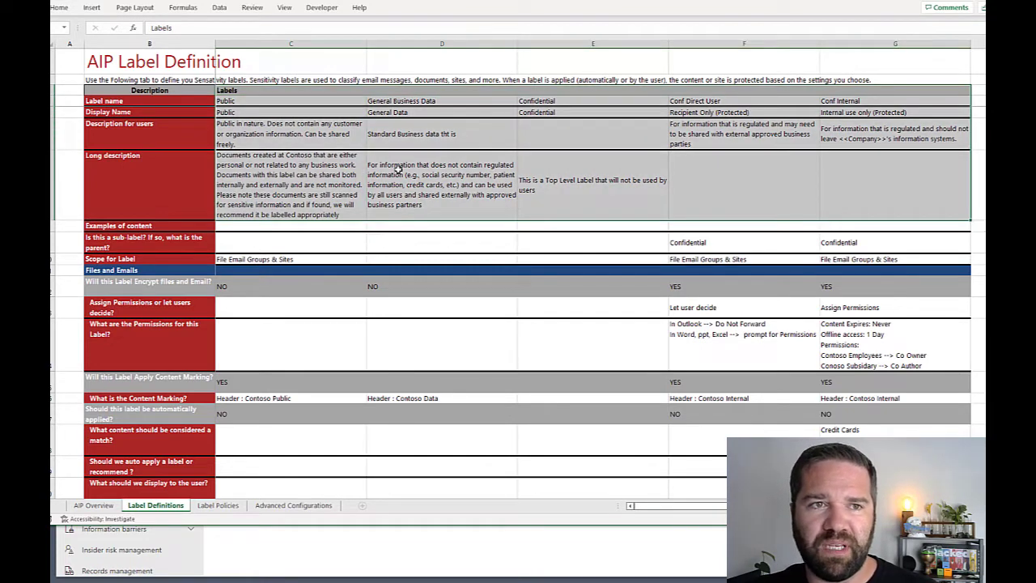
{"action": "left_click", "coordinate": [397, 167]}
{"action": "left_click_drag", "start_coordinate": [409, 101], "coordinate": [403, 186]}
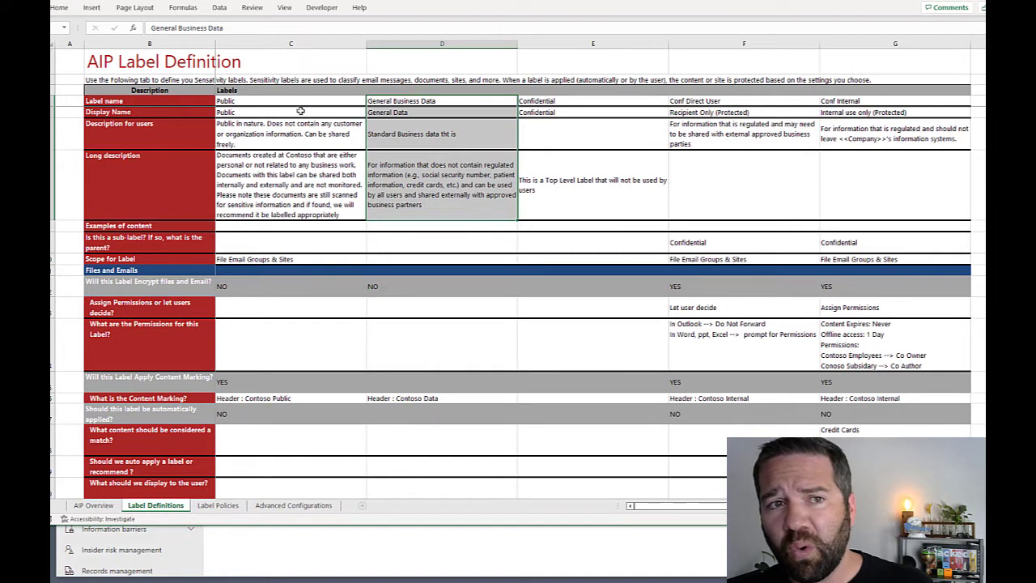
{"action": "left_click", "coordinate": [596, 100]}
{"action": "left_click_drag", "start_coordinate": [591, 121], "coordinate": [589, 198]}
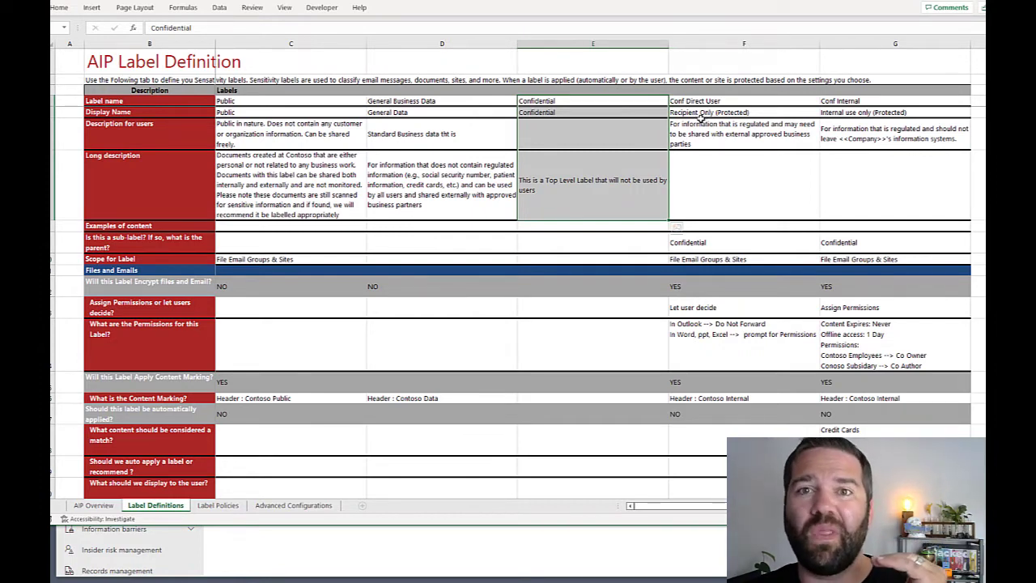
{"action": "left_click", "coordinate": [699, 113]}
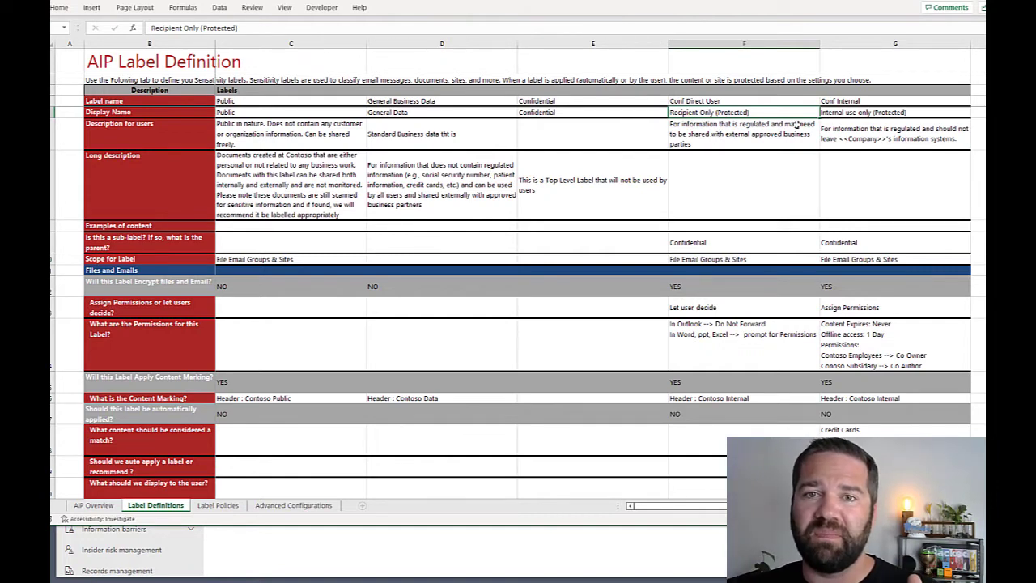
{"action": "left_click", "coordinate": [930, 109]}
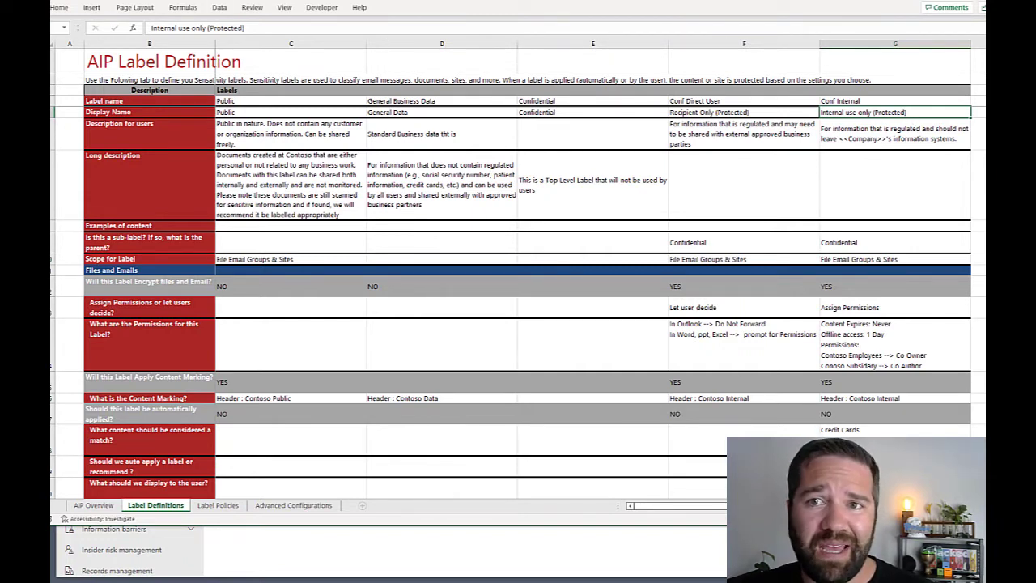
- Review the files, emails, groups and sites settings in the Label Definitions sheet, and collapse the Groups and Sites rows
{"action": "key", "text": "alt+Tab"}
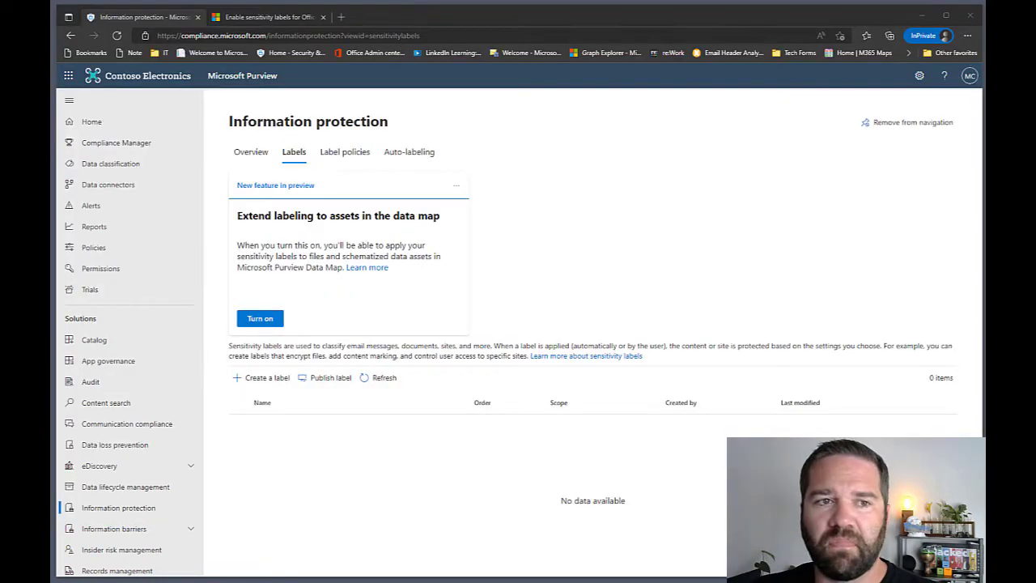
{"action": "key", "text": "super+Left"}
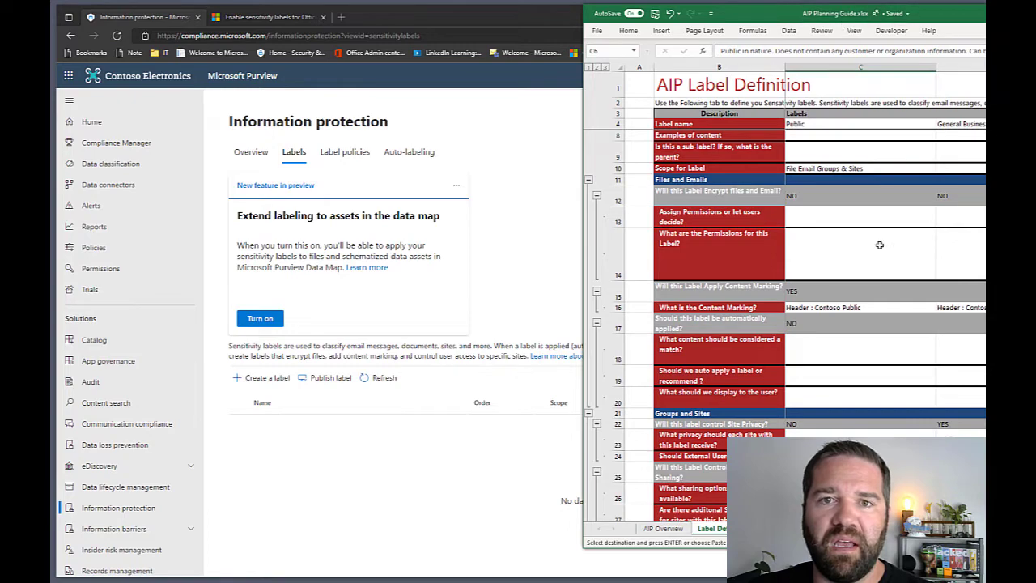
{"action": "key", "text": "super+Up"}
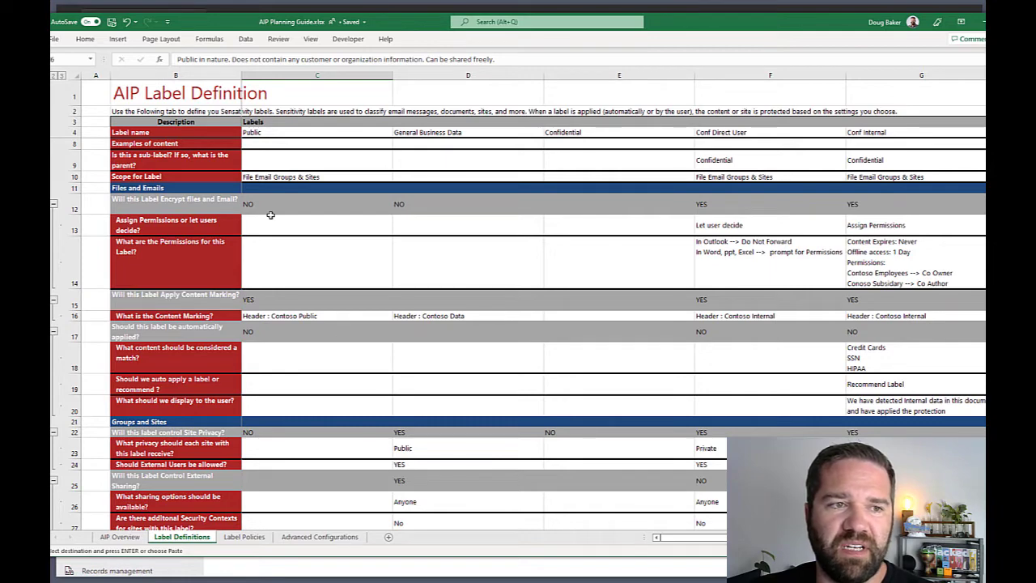
{"action": "scroll", "coordinate": [257, 446], "scroll_direction": "down", "scroll_amount": 3}
{"action": "scroll", "coordinate": [484, 333], "scroll_direction": "up", "scroll_amount": 2}
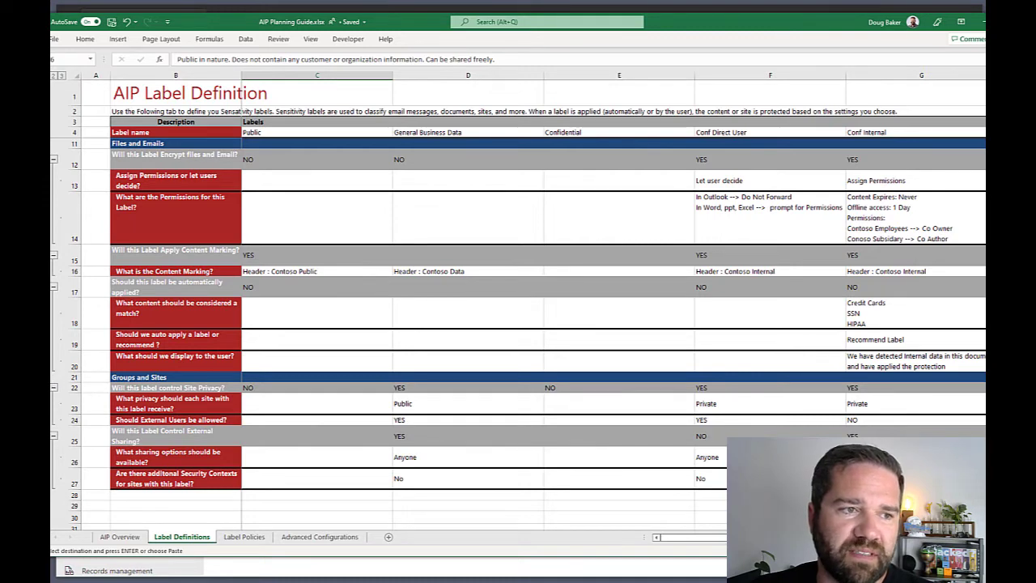
{"action": "left_click", "coordinate": [53, 387]}
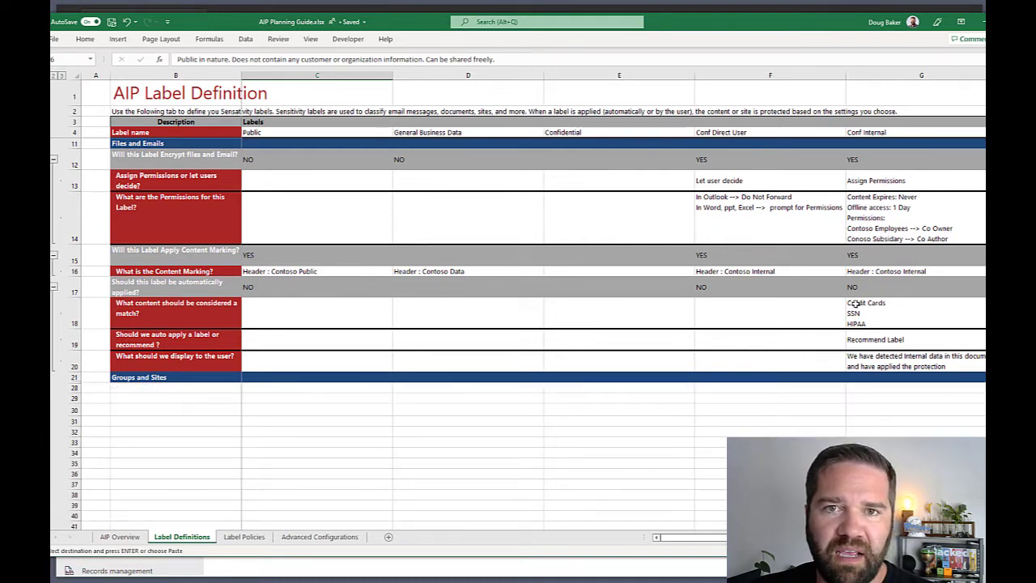
{"action": "scroll", "coordinate": [801, 340], "scroll_direction": "up", "scroll_amount": 1}
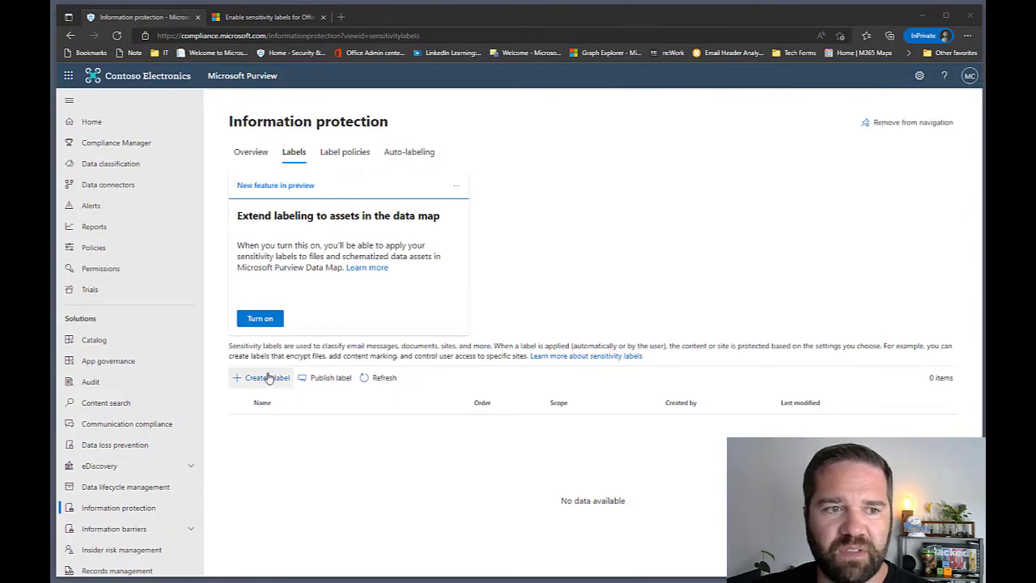
- Start a new sensitivity label in the Purview portal with both its name and display name set to Public
{"action": "left_click", "coordinate": [268, 377]}
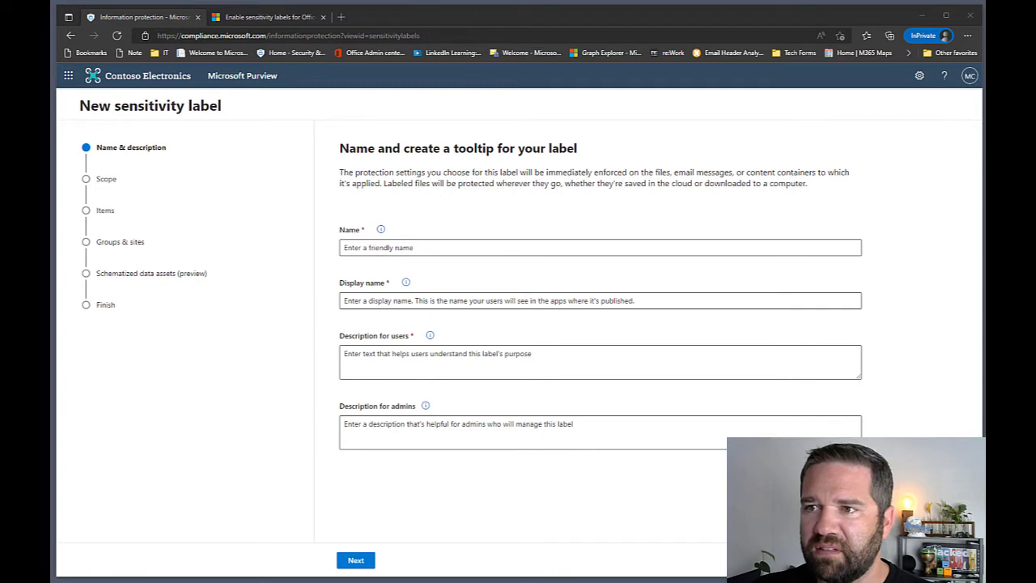
{"action": "left_click", "coordinate": [421, 243]}
{"action": "type", "text": "Public"}
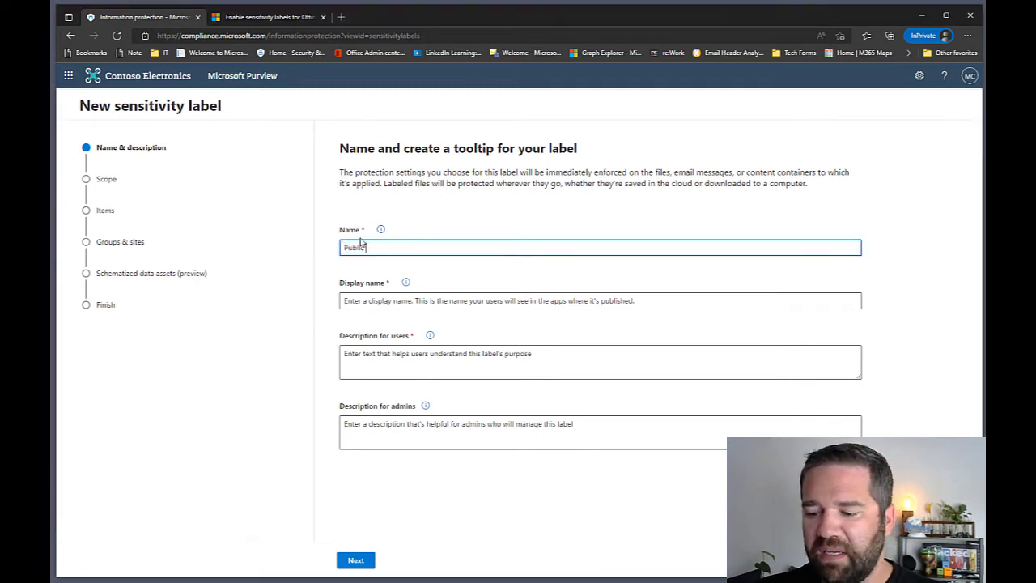
{"action": "left_click", "coordinate": [363, 303]}
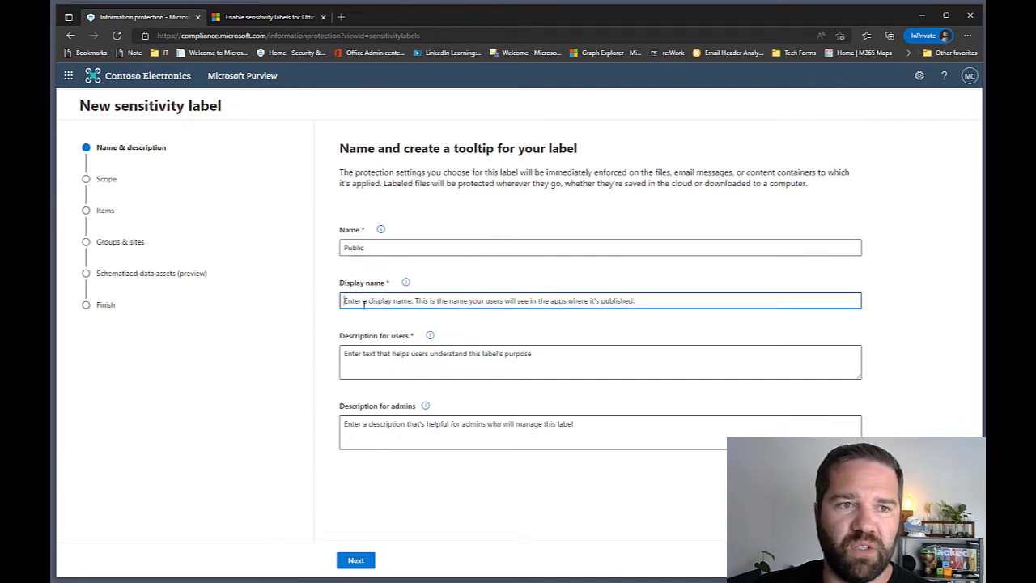
{"action": "type", "text": "Public"}
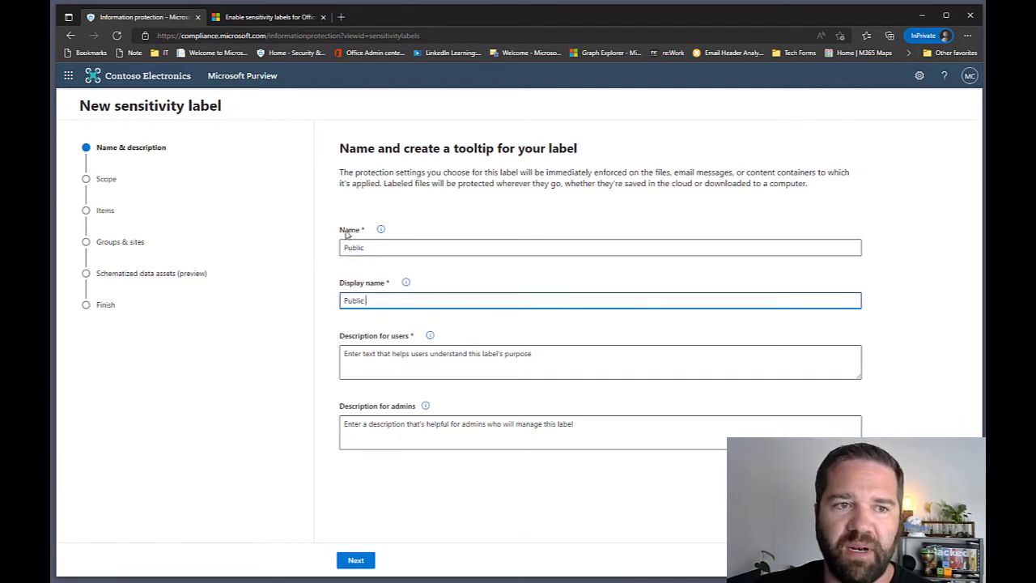
- Set the user description to "Public in nature. Does not contain any customer or organization information. Can be shared freely." and continue to the scope
{"action": "mouse_move", "coordinate": [387, 234]}
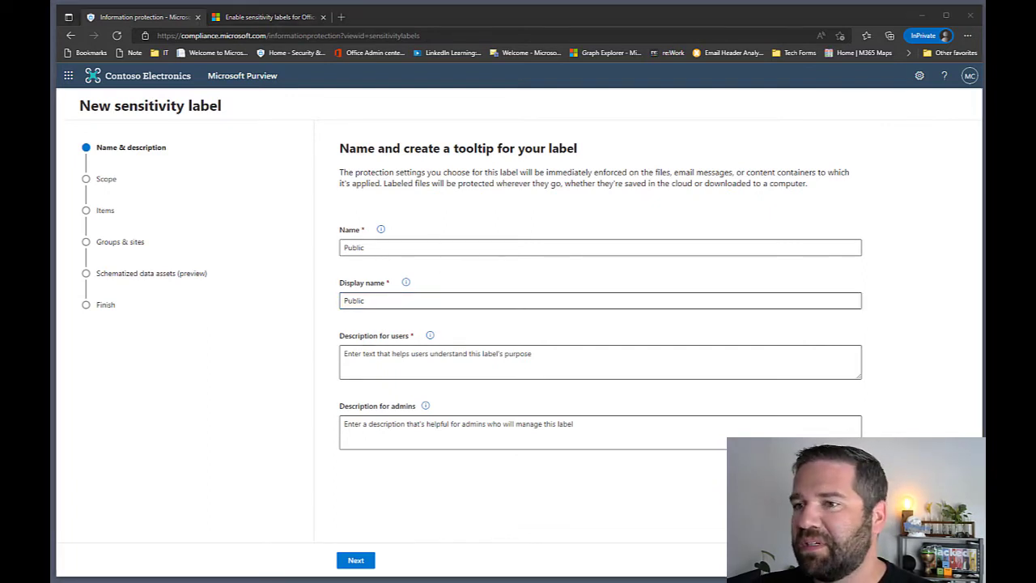
{"action": "left_click", "coordinate": [351, 354]}
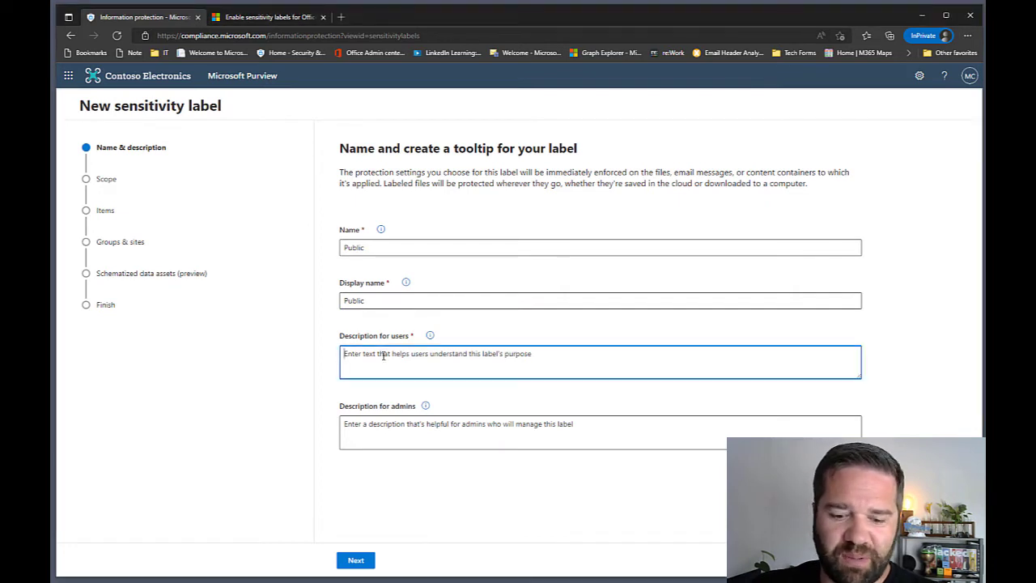
{"action": "type", "text": "Public in nature. Does not contain any customer or organization information. Can be shared freely."}
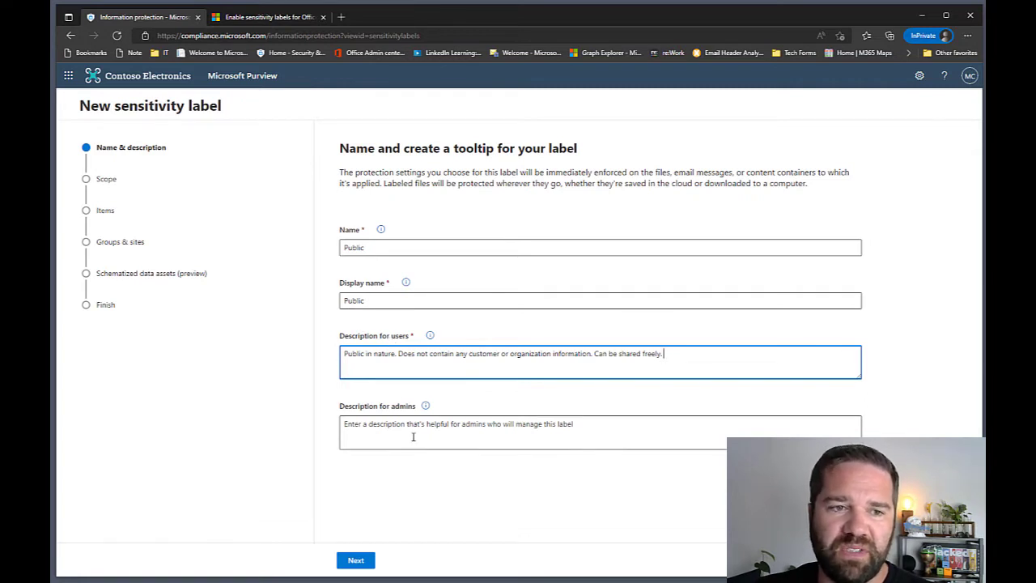
{"action": "left_click", "coordinate": [363, 562]}
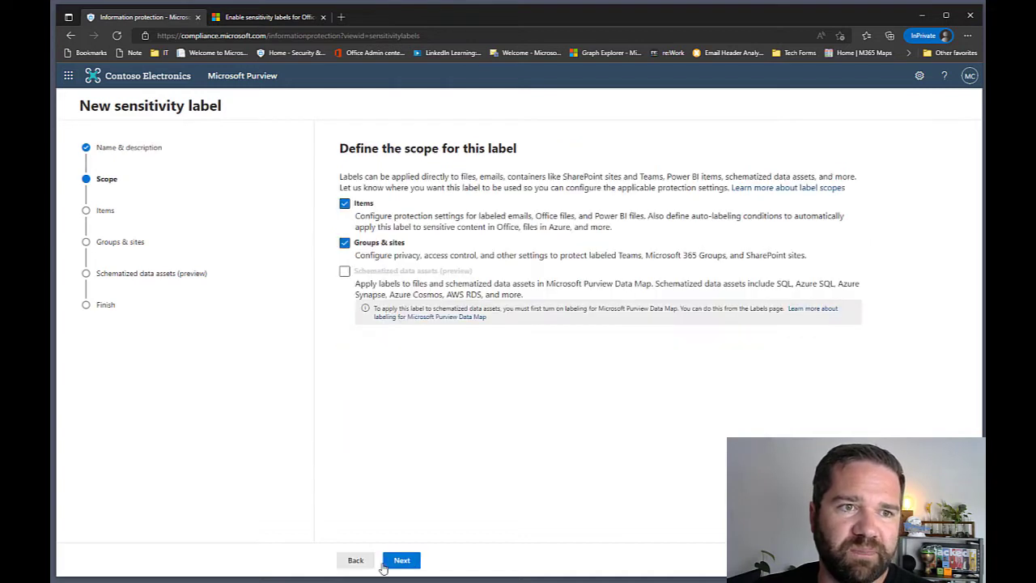
- Limit the Public label's scope to items by excluding groups and sites, and choose marking without encryption as the item protection
{"action": "left_click", "coordinate": [379, 244]}
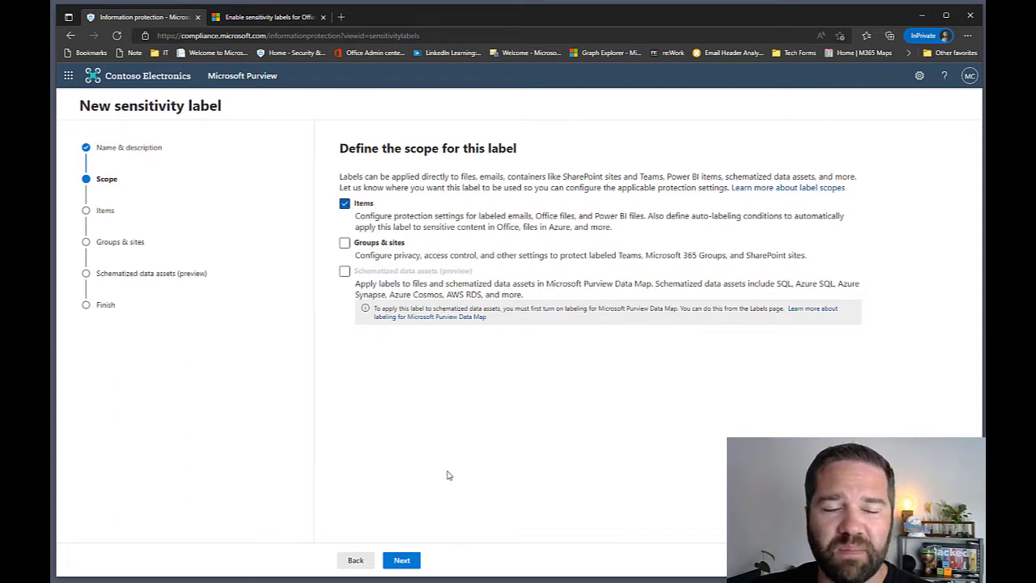
{"action": "left_click", "coordinate": [403, 559]}
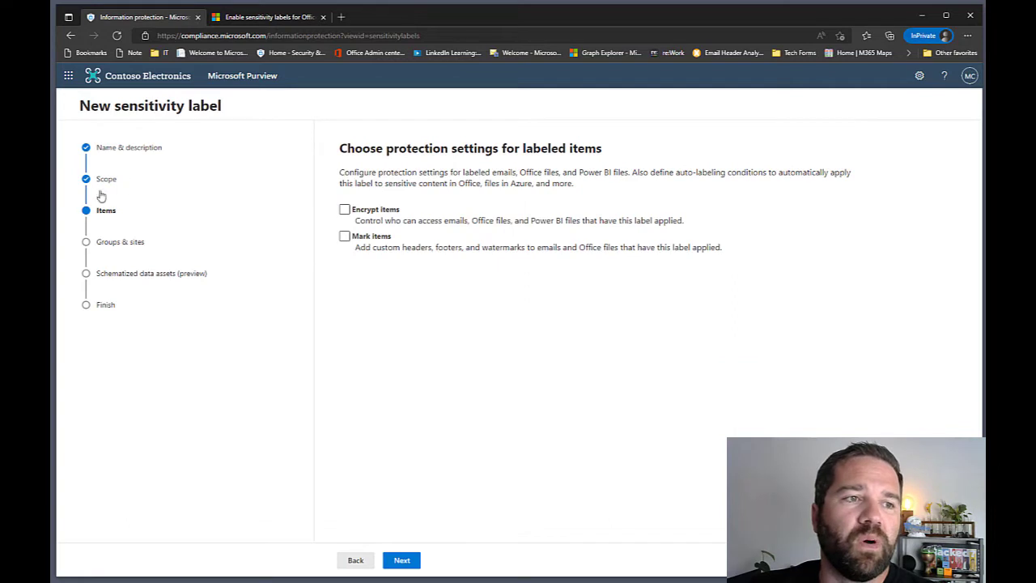
{"action": "left_click", "coordinate": [345, 236]}
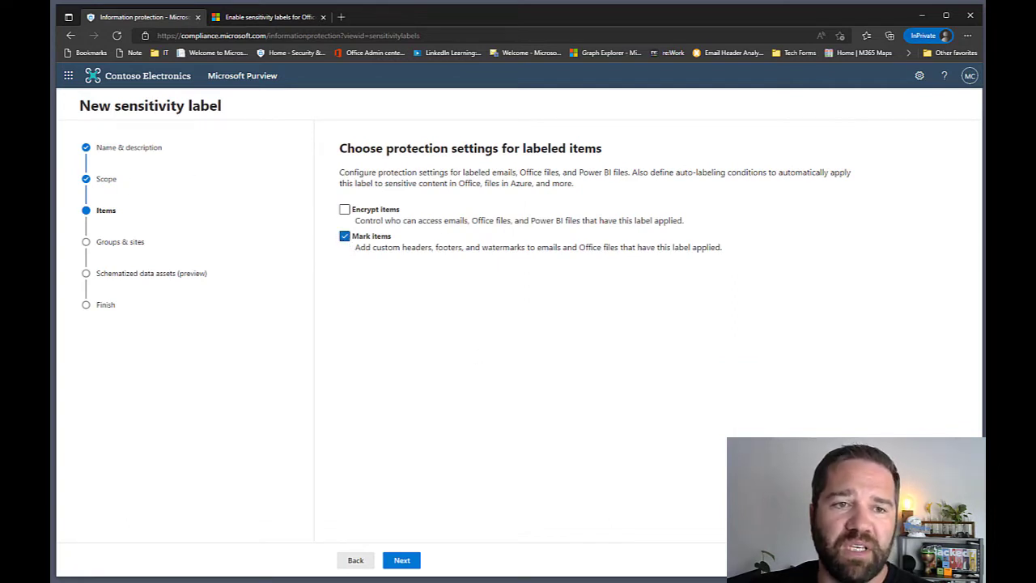
{"action": "left_click", "coordinate": [402, 560]}
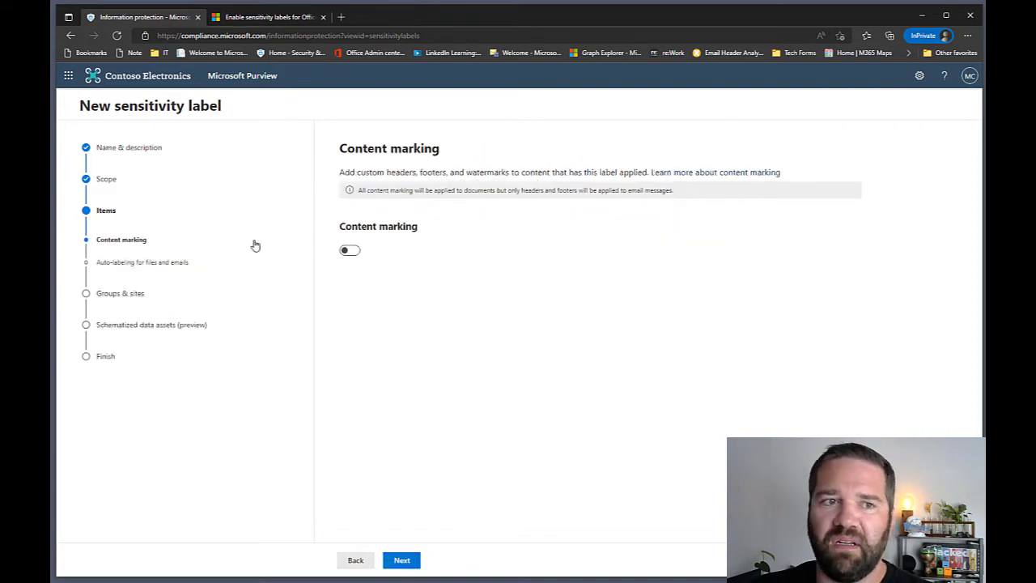
- Turn on content marking and add a header with the text "Contoso Public"
{"action": "left_click", "coordinate": [349, 250]}
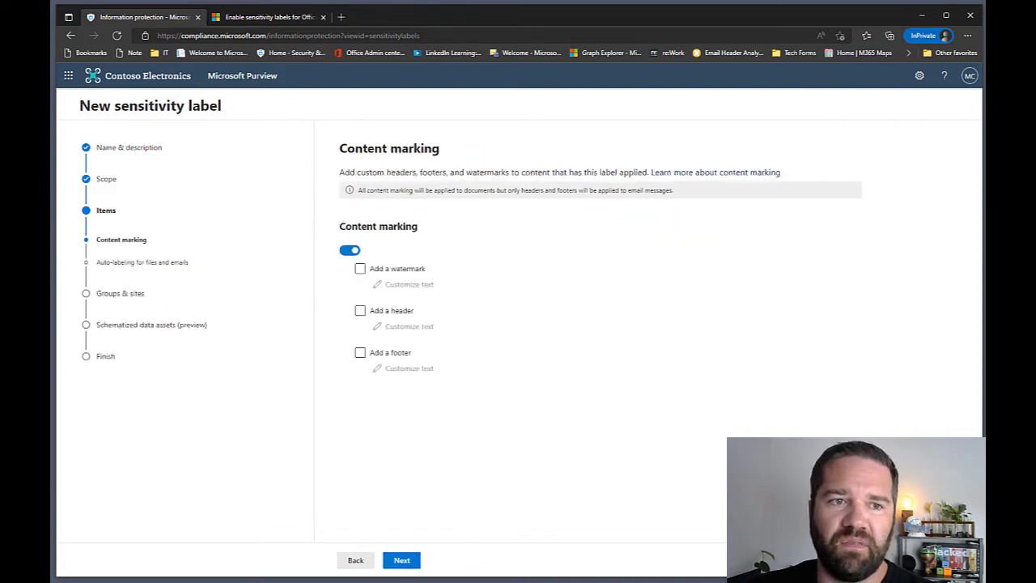
{"action": "left_click", "coordinate": [360, 311]}
{"action": "left_click", "coordinate": [399, 326]}
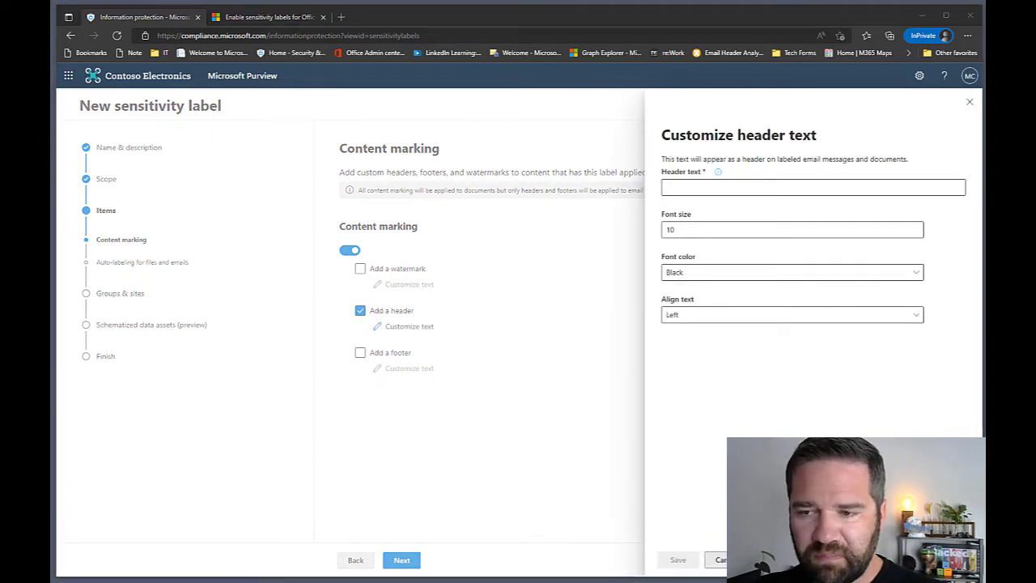
{"action": "left_click", "coordinate": [680, 189]}
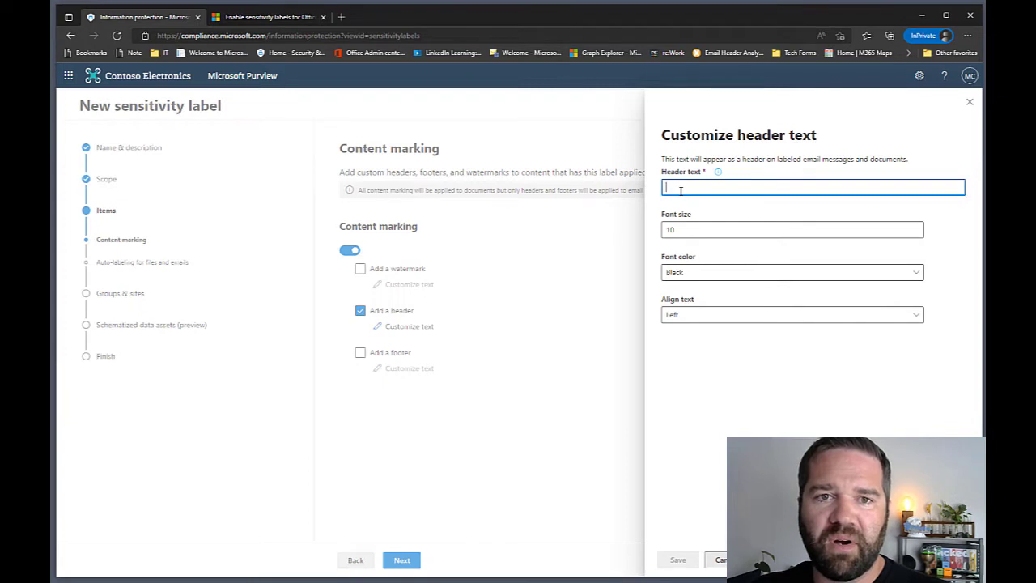
{"action": "type", "text": "Header: Contoso Public"}
{"action": "left_click_drag", "start_coordinate": [695, 187], "coordinate": [607, 180]}
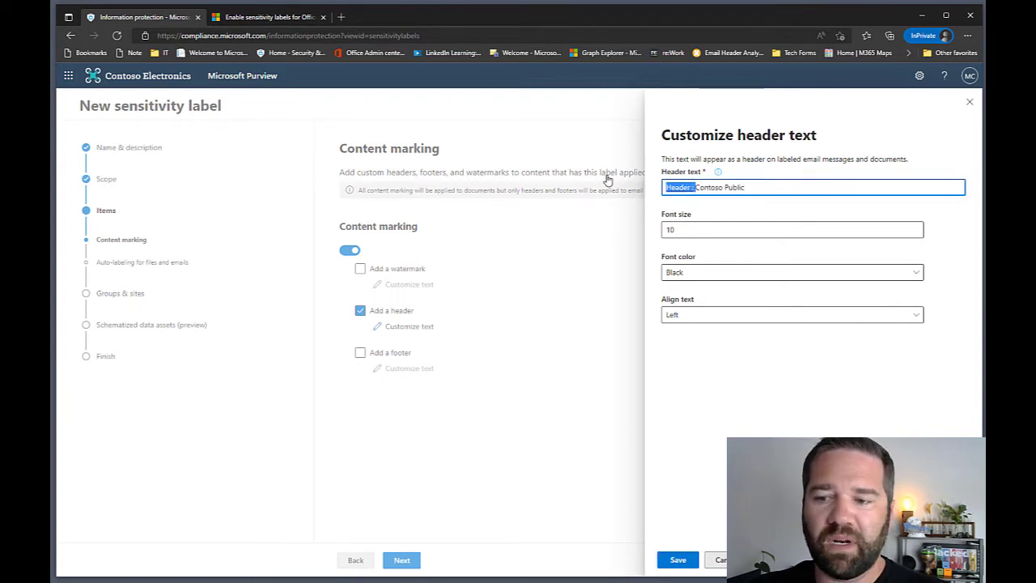
{"action": "key", "text": "BackSpace"}
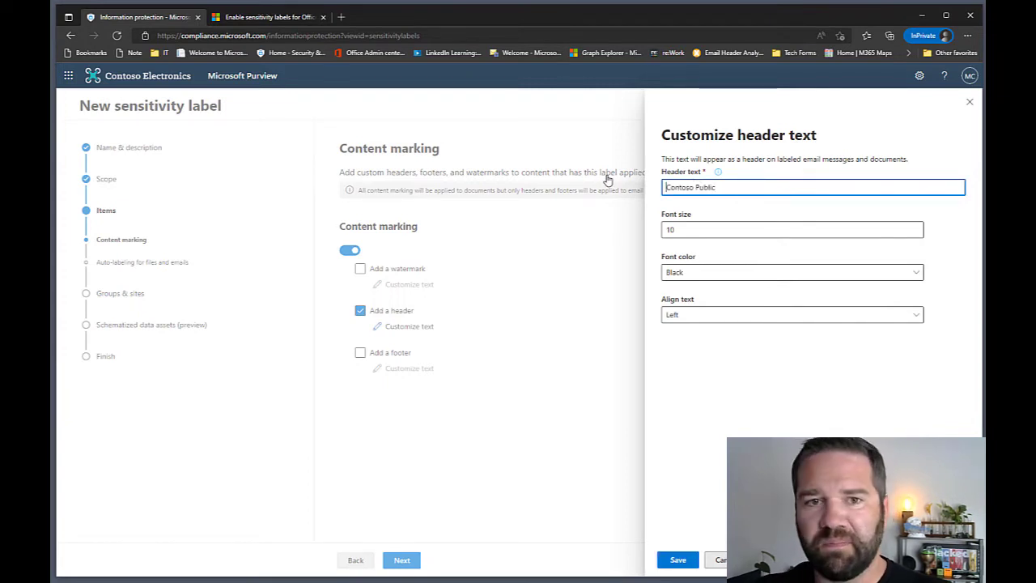
- Set the header's font color to Green and its alignment to Center, and save the header
{"action": "left_click", "coordinate": [702, 275]}
{"action": "left_click", "coordinate": [701, 289]}
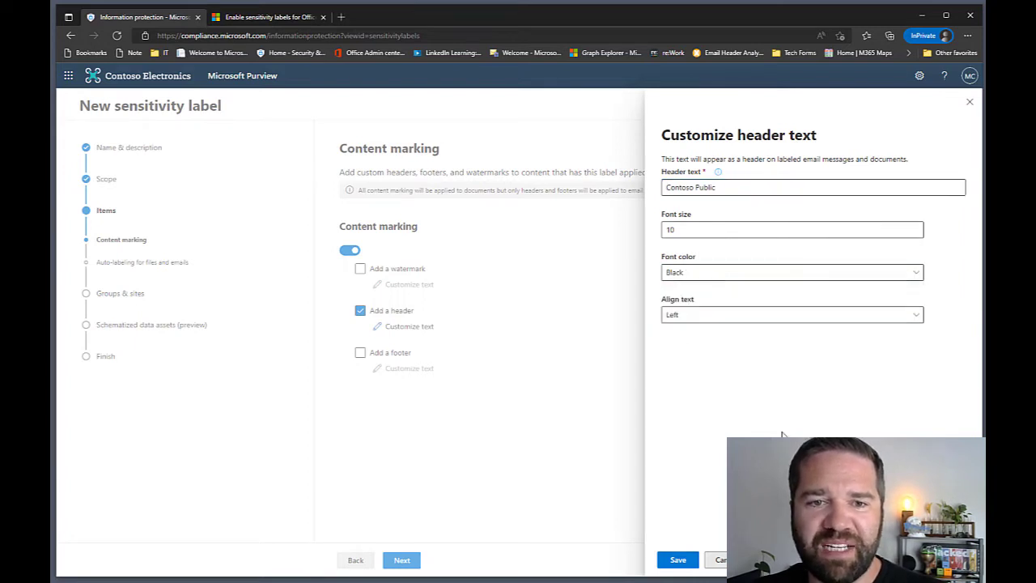
{"action": "left_click", "coordinate": [702, 314]}
{"action": "left_click", "coordinate": [694, 351]}
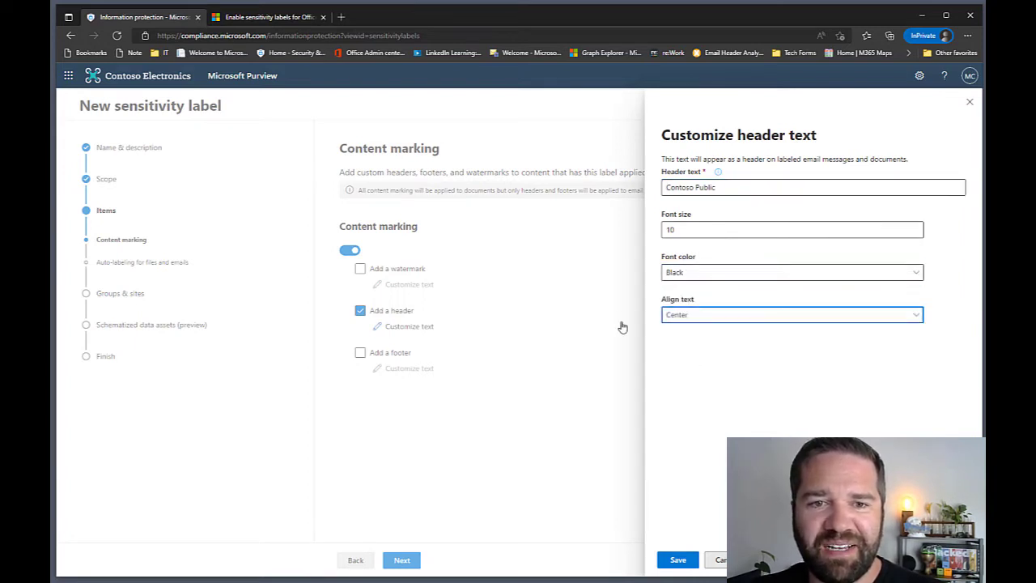
{"action": "left_click", "coordinate": [692, 275]}
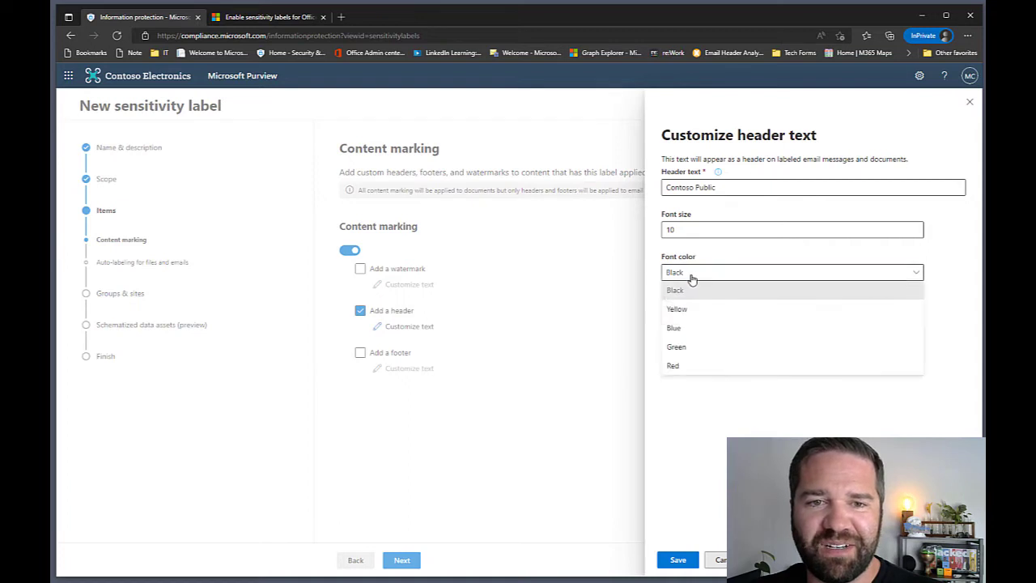
{"action": "left_click", "coordinate": [694, 349]}
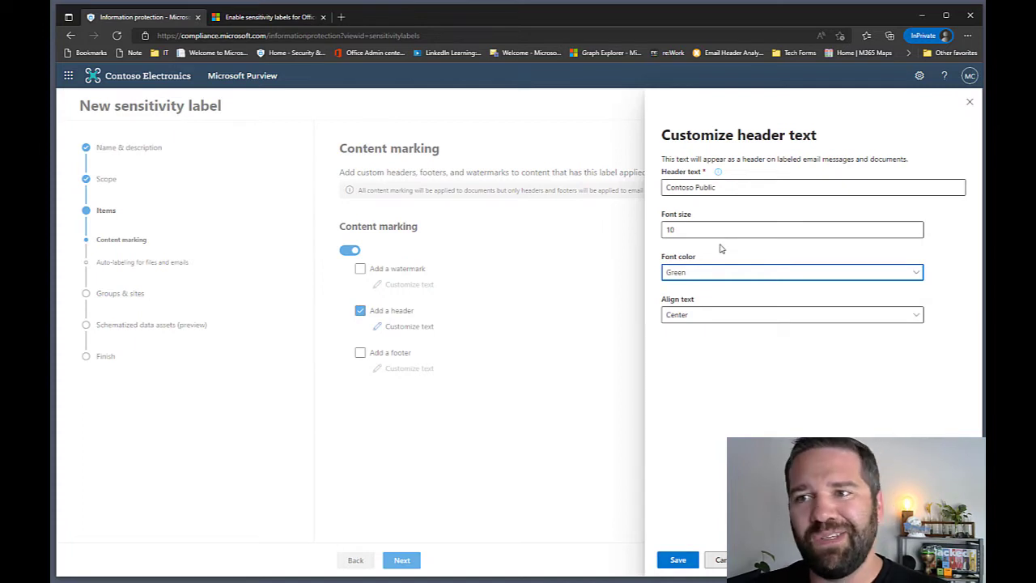
{"action": "left_click", "coordinate": [692, 559]}
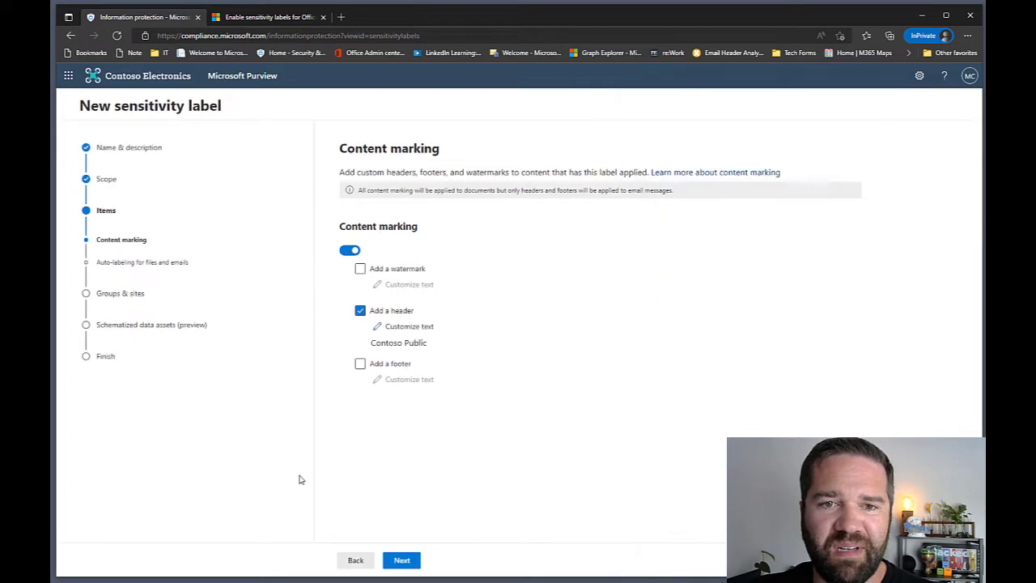
- Leave auto-labeling off and skip group settings, create the Public label, and finish with "Don't create a policy yet"
{"action": "left_click", "coordinate": [402, 560]}
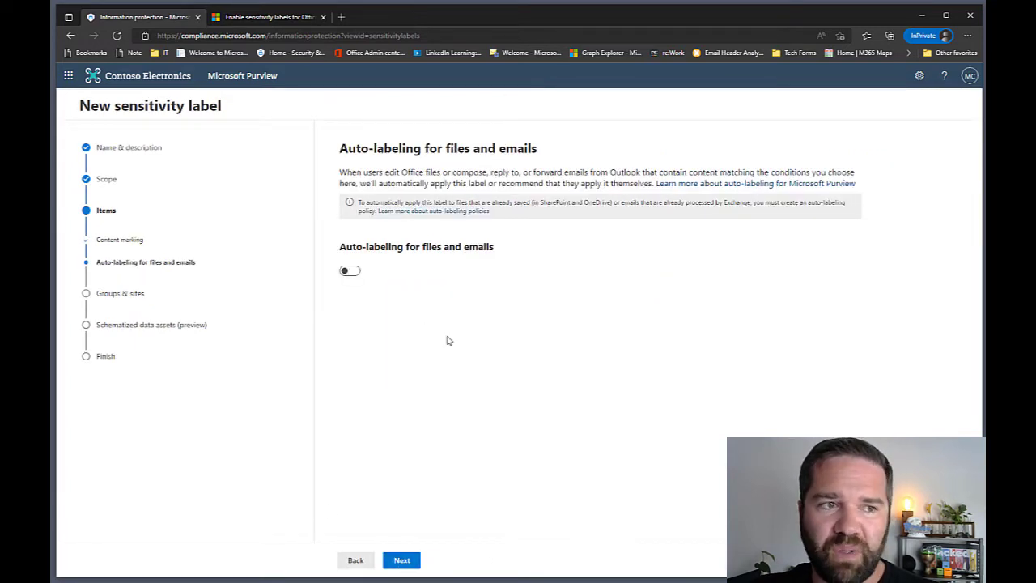
{"action": "left_click", "coordinate": [401, 559]}
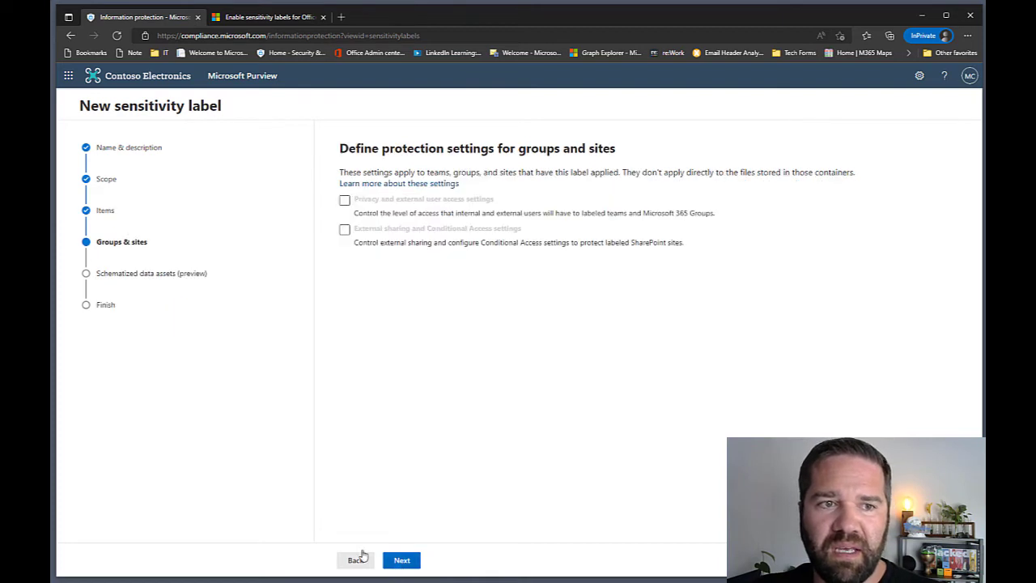
{"action": "left_click", "coordinate": [409, 559]}
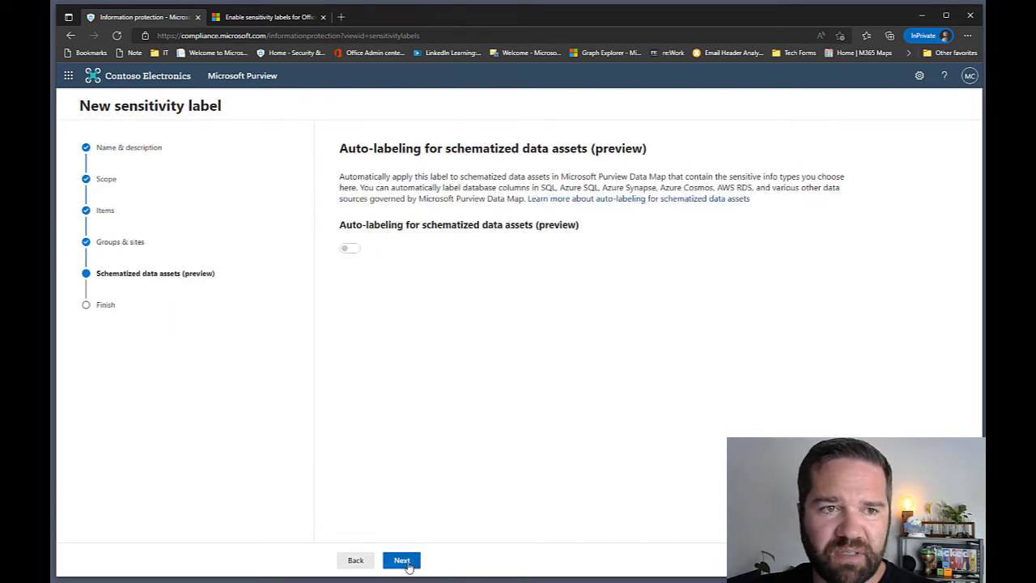
{"action": "left_click", "coordinate": [411, 559]}
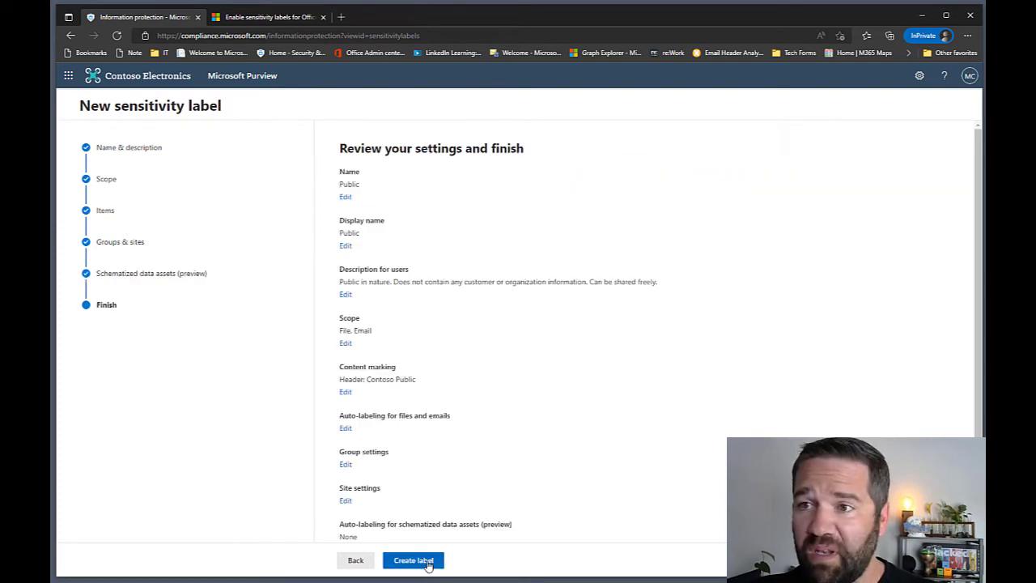
{"action": "left_click", "coordinate": [413, 560]}
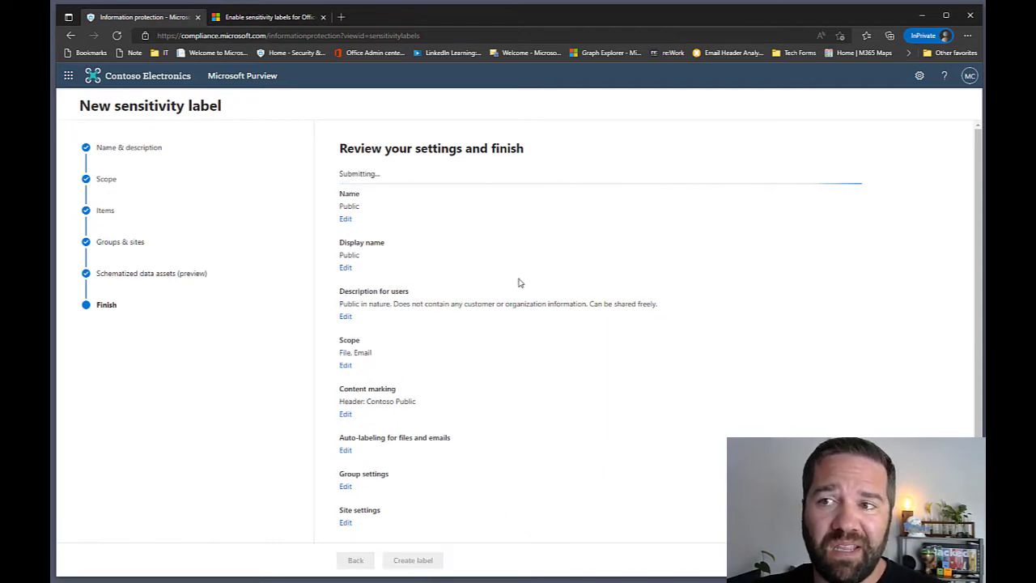
{"action": "left_click", "coordinate": [361, 268]}
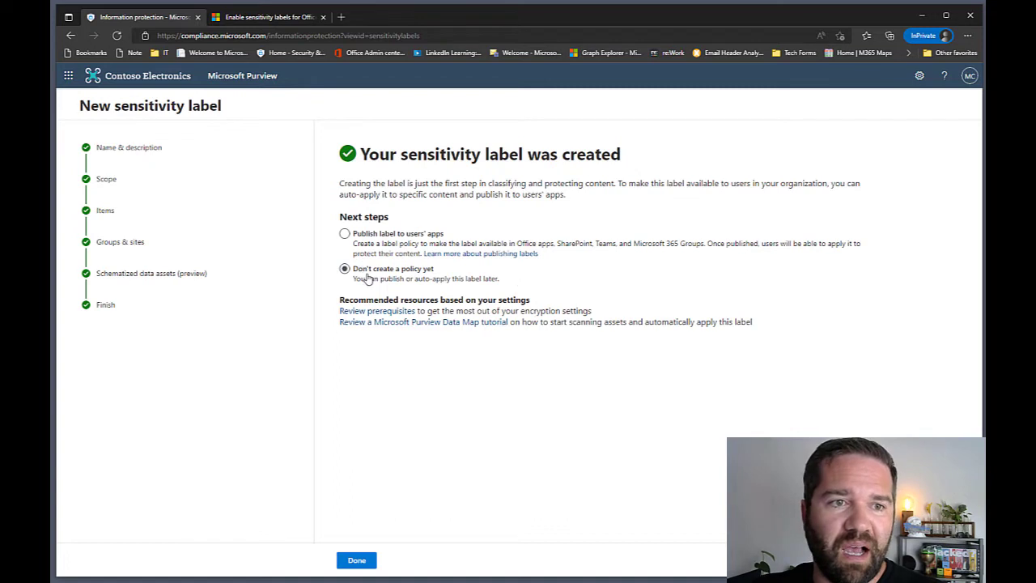
{"action": "left_click", "coordinate": [356, 561]}
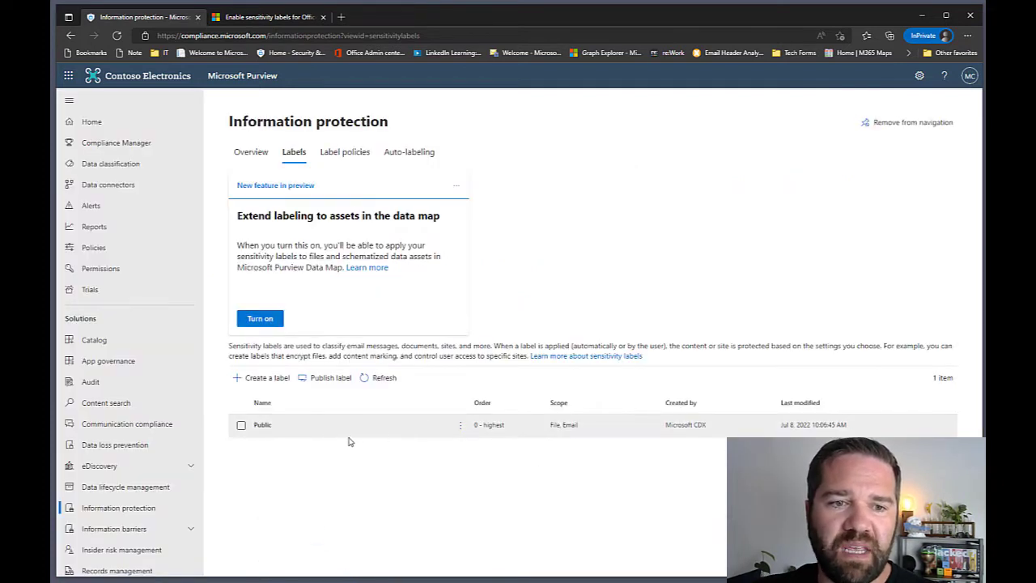
- Start a new sensitivity label with both its name and display name set to General Data
{"action": "left_click", "coordinate": [260, 377]}
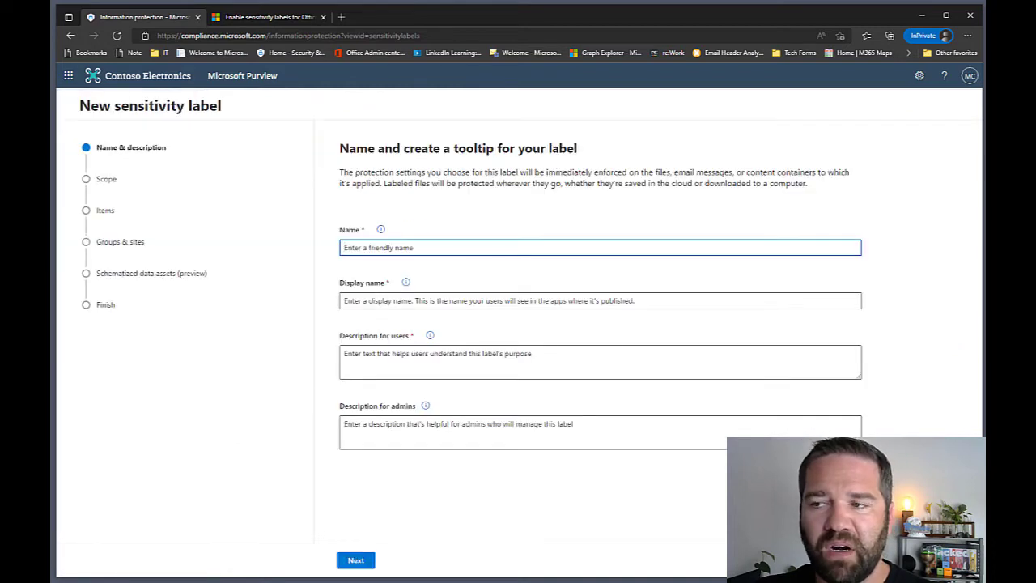
{"action": "key", "text": "alt+Tab"}
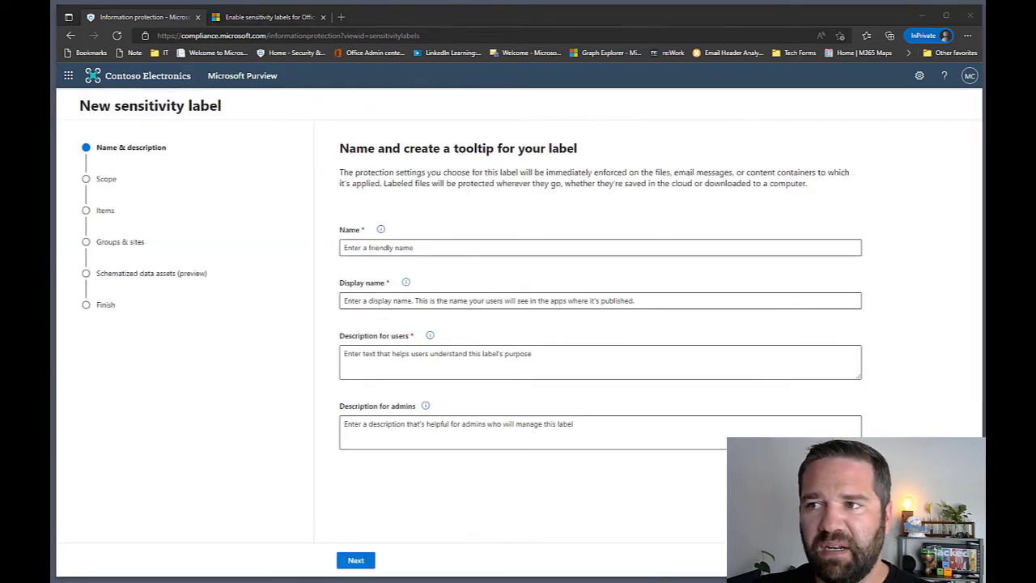
{"action": "left_click", "coordinate": [445, 246]}
{"action": "type", "text": "General Data"}
{"action": "left_click", "coordinate": [461, 300]}
{"action": "type", "text": "General Data"}
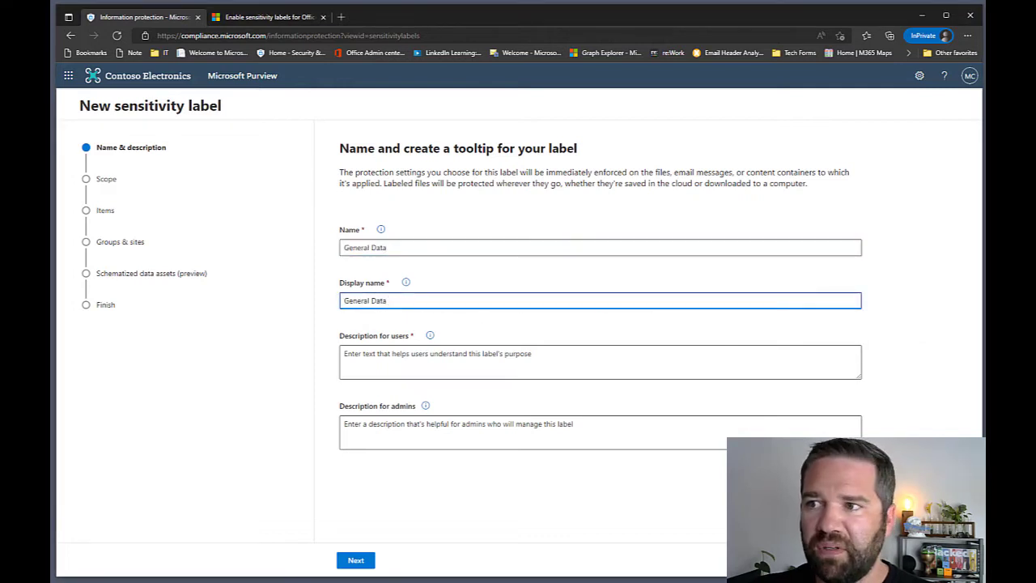
- Copy the workbook's general data description, starting "For information that does not contain regulated information", into the description for users and continue to the scope
{"action": "key", "text": "alt+Tab"}
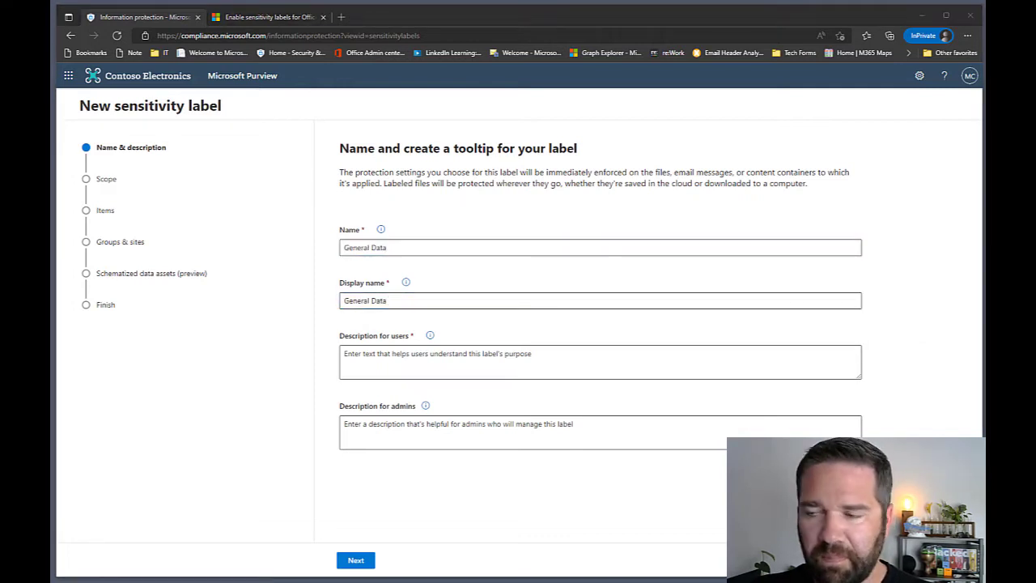
{"action": "left_click", "coordinate": [440, 361]}
{"action": "type", "text": "For information that does not contain regulated information (e.g., social security number, patient information, credit cards, etc.) and can be used by all users and shared externally with approved business partners"}
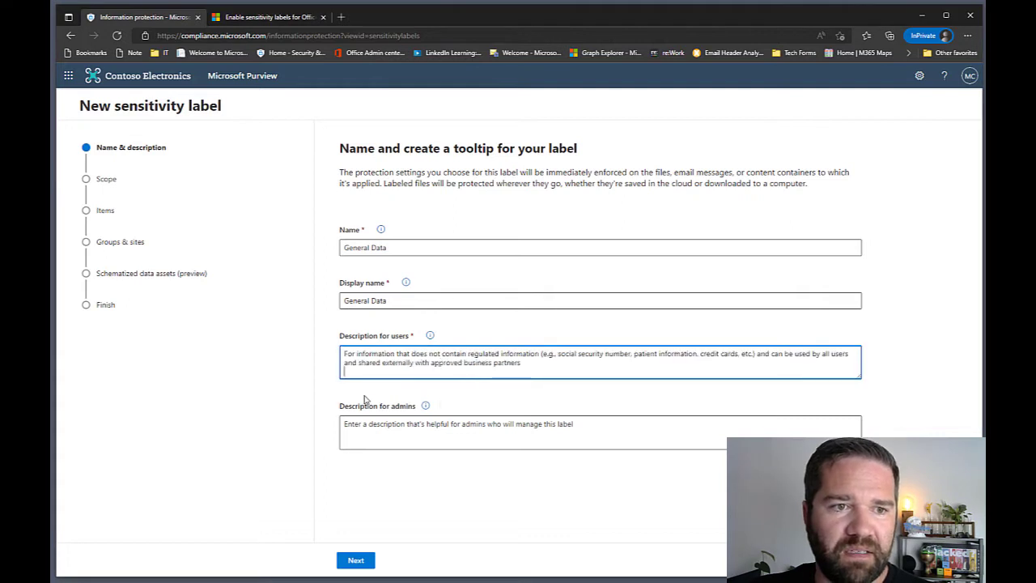
{"action": "left_click", "coordinate": [365, 561]}
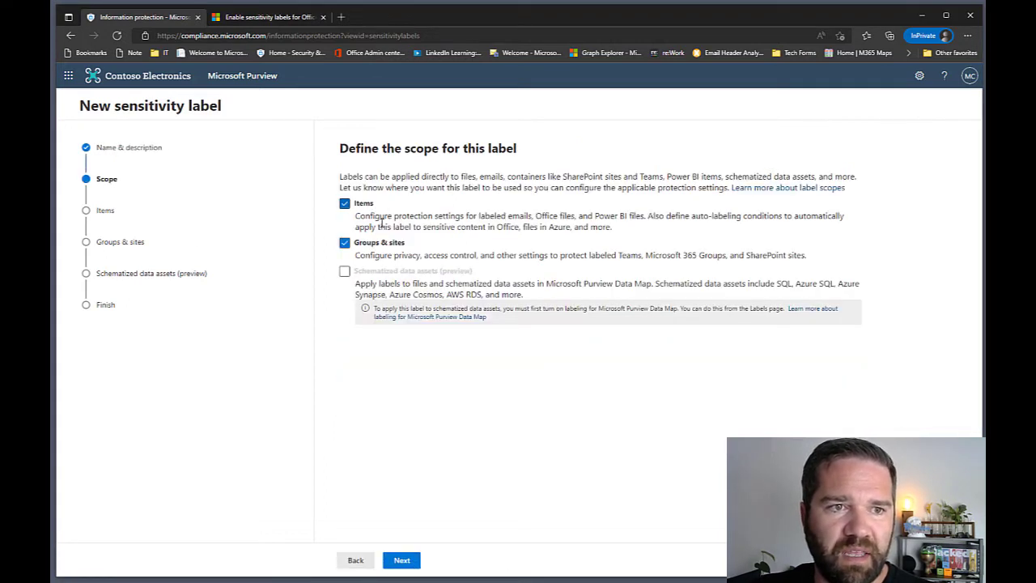
- Exclude groups and sites from the General Data label's scope and choose item marking without encryption
{"action": "left_click", "coordinate": [344, 243]}
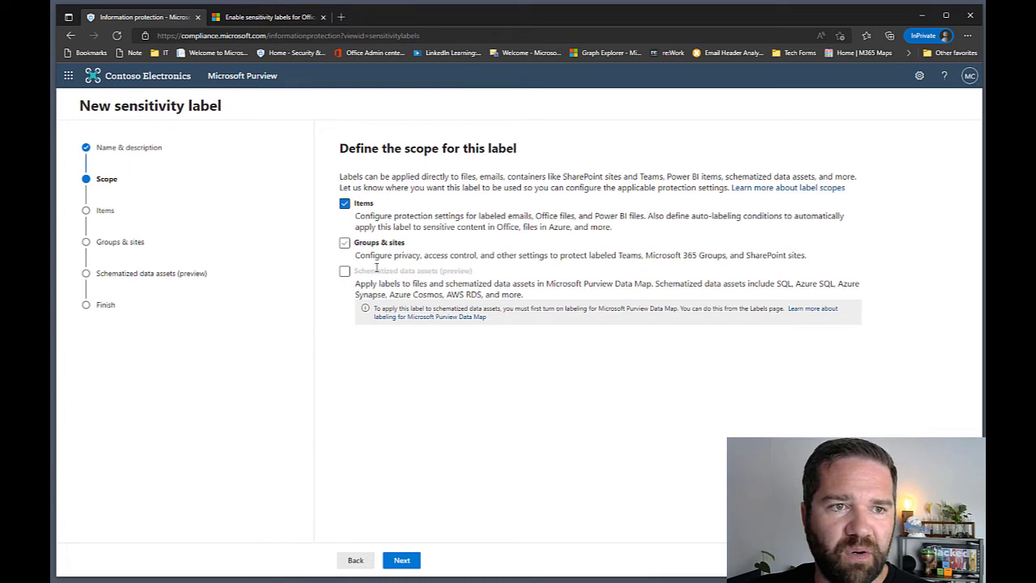
{"action": "left_click", "coordinate": [409, 561]}
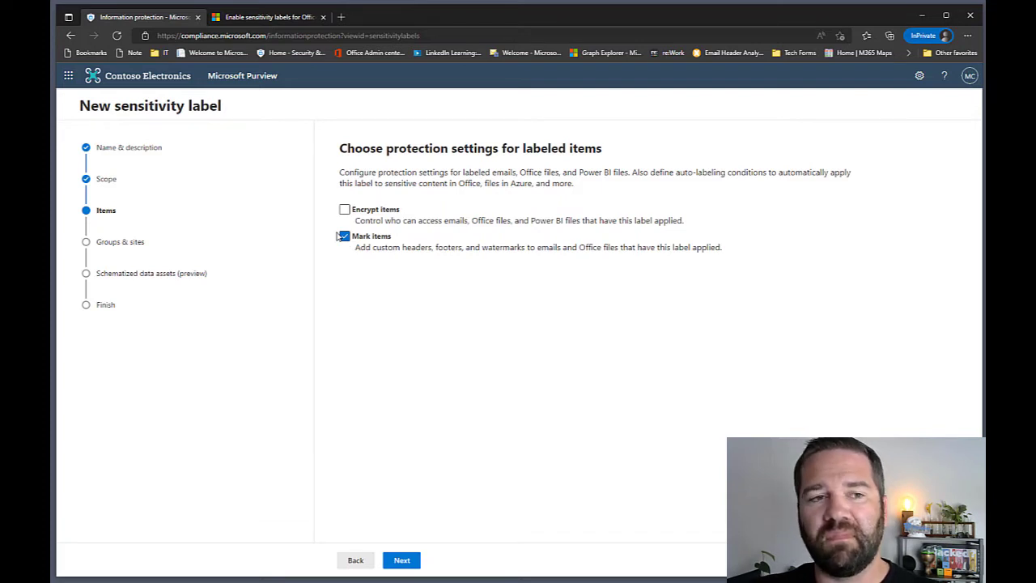
{"action": "left_click", "coordinate": [402, 560]}
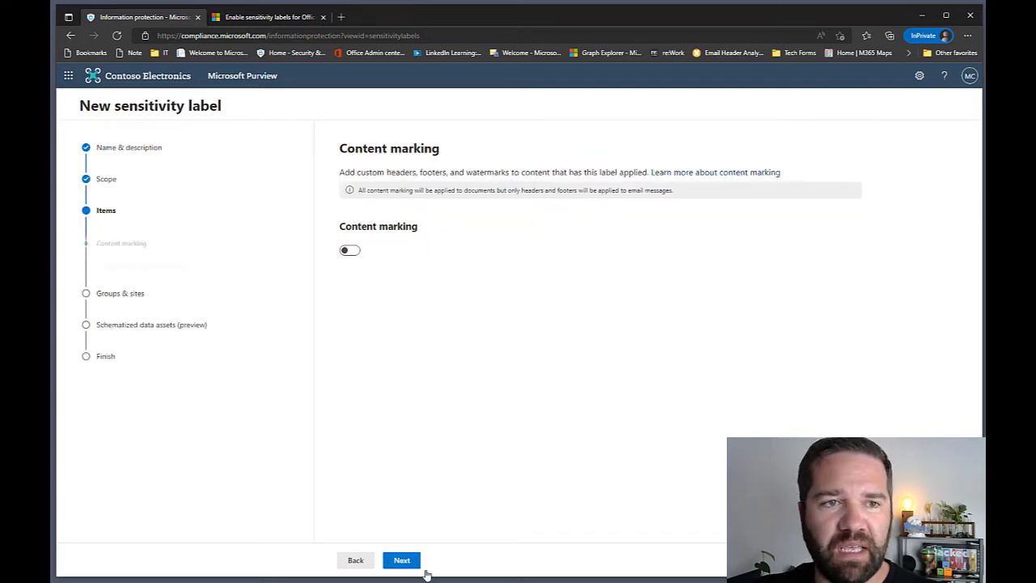
- Turn on content marking for the General Data label and add a header with the text "Contoso Data"
{"action": "left_click", "coordinate": [350, 251]}
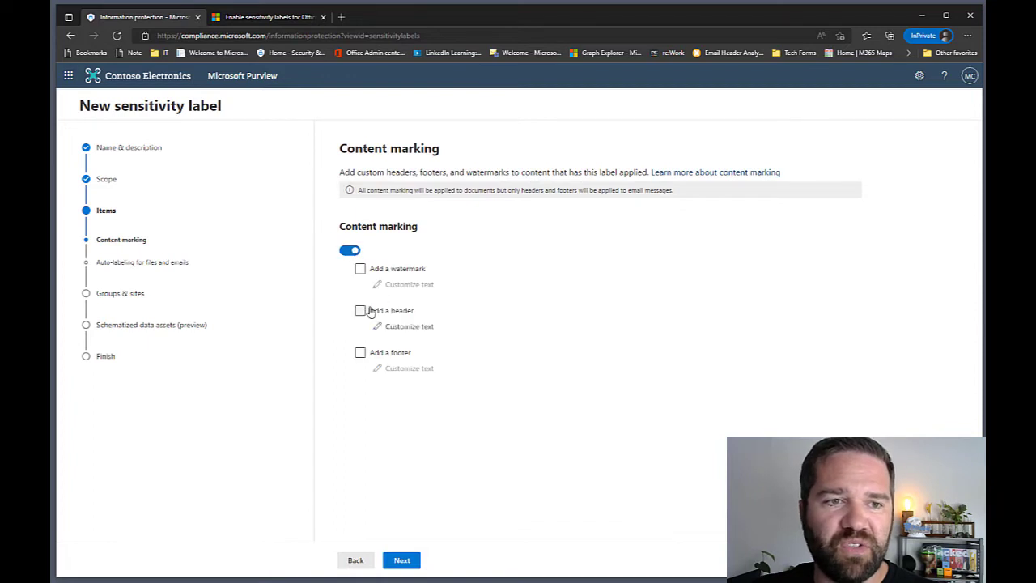
{"action": "left_click", "coordinate": [360, 310]}
{"action": "left_click", "coordinate": [404, 327]}
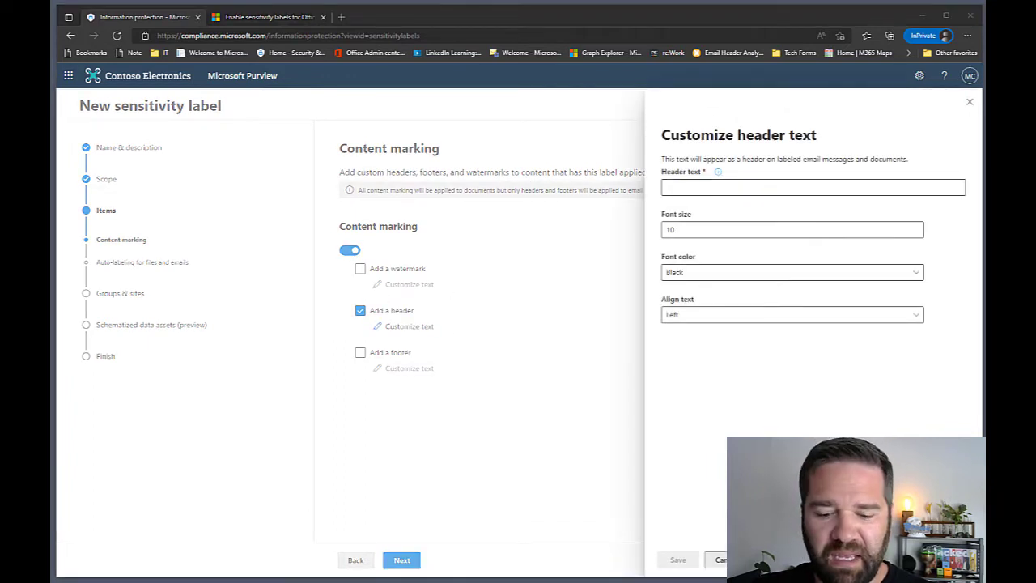
{"action": "left_click", "coordinate": [692, 183]}
{"action": "left_click", "coordinate": [685, 187]}
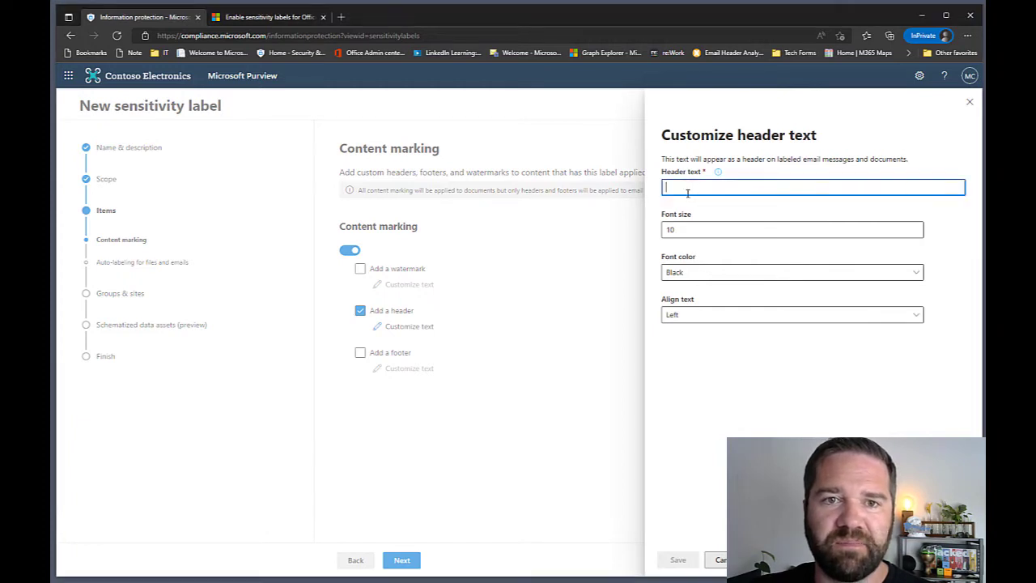
{"action": "type", "text": "Header: Contoso Data"}
{"action": "double_click", "coordinate": [680, 187]}
{"action": "key", "text": "BackSpace"}
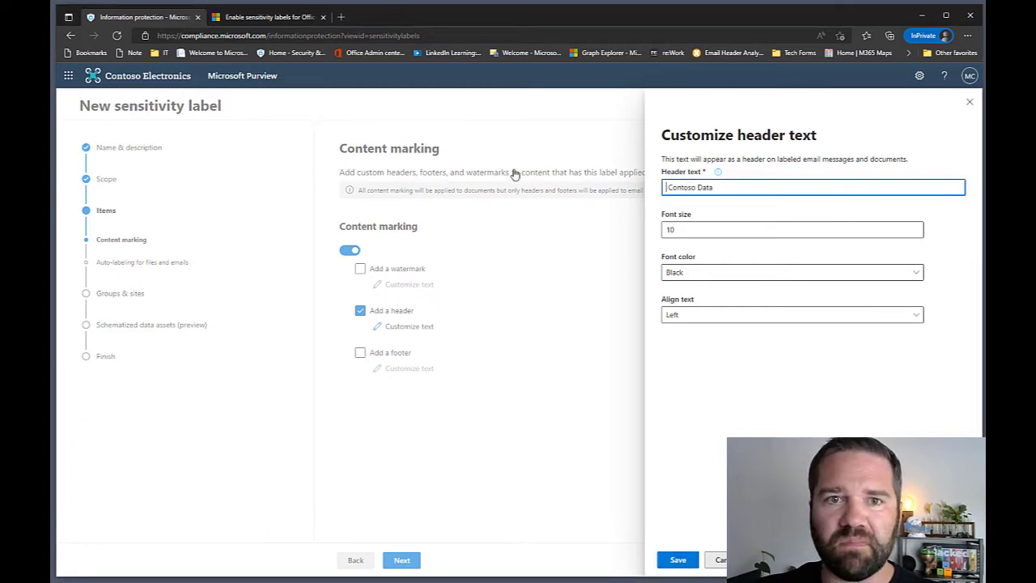
- Center the header text, set its font color to Blue, and save the header
{"action": "left_click", "coordinate": [705, 315]}
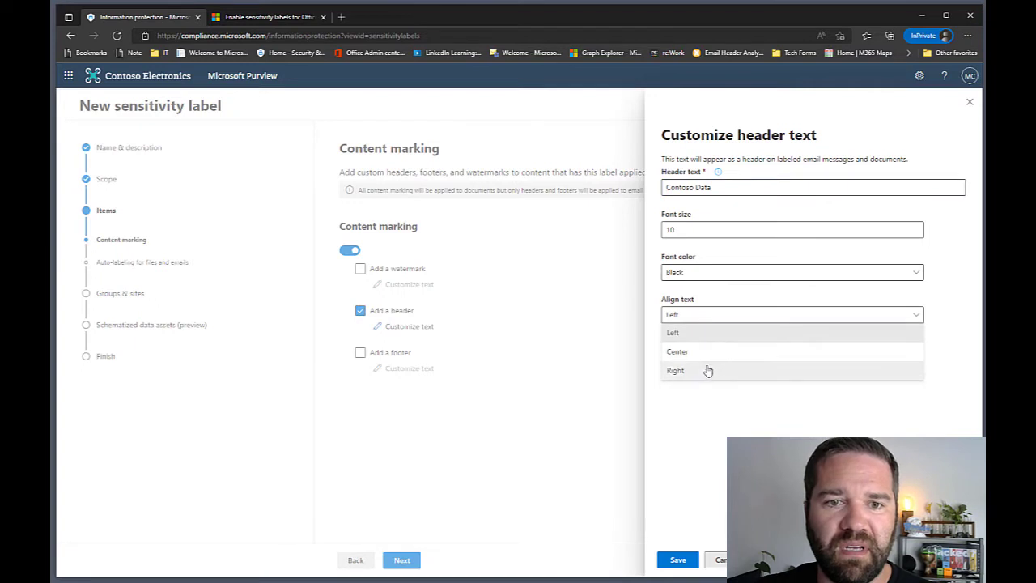
{"action": "left_click", "coordinate": [693, 353]}
{"action": "left_click", "coordinate": [692, 272]}
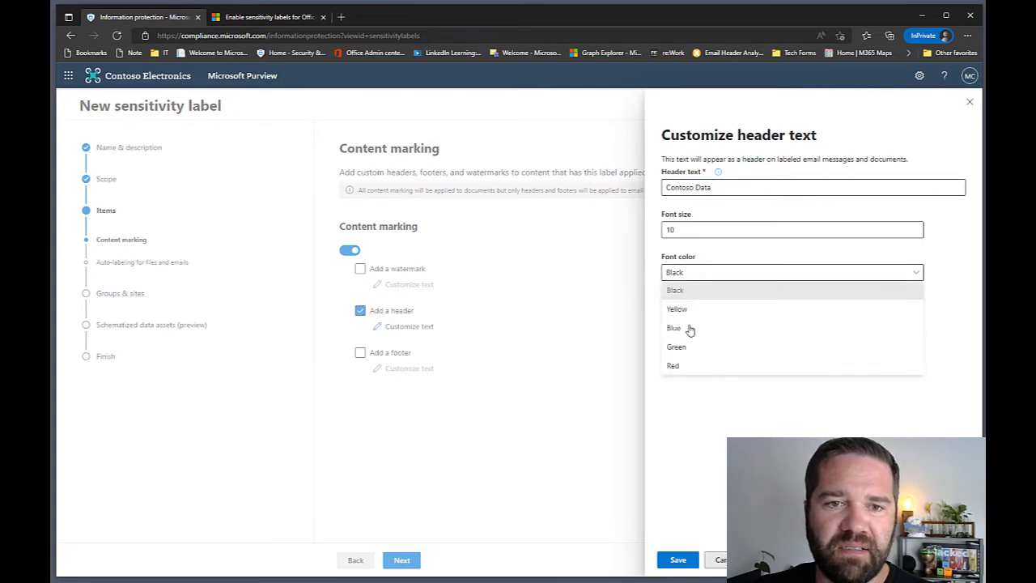
{"action": "left_click", "coordinate": [686, 328]}
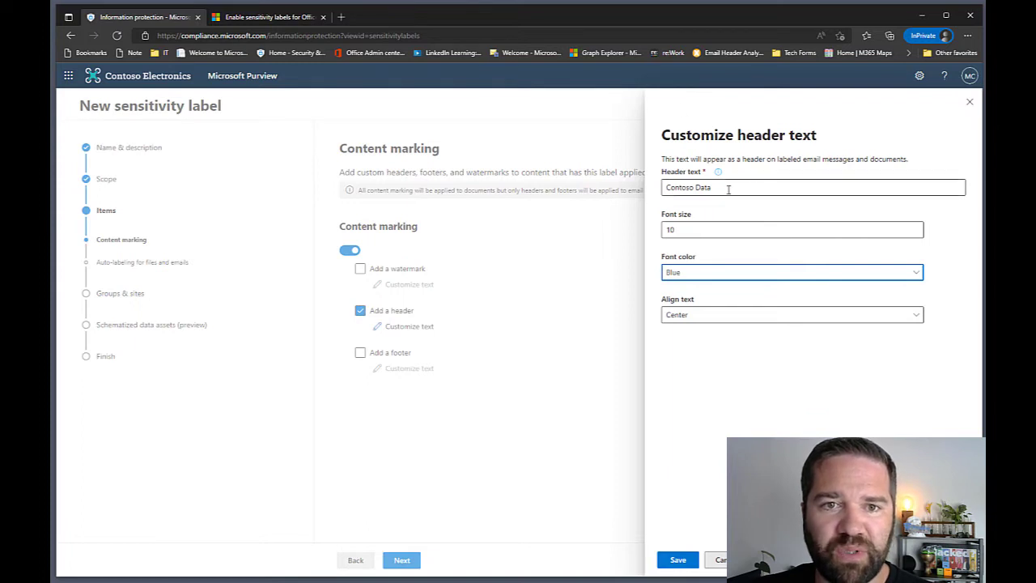
{"action": "left_click", "coordinate": [678, 561]}
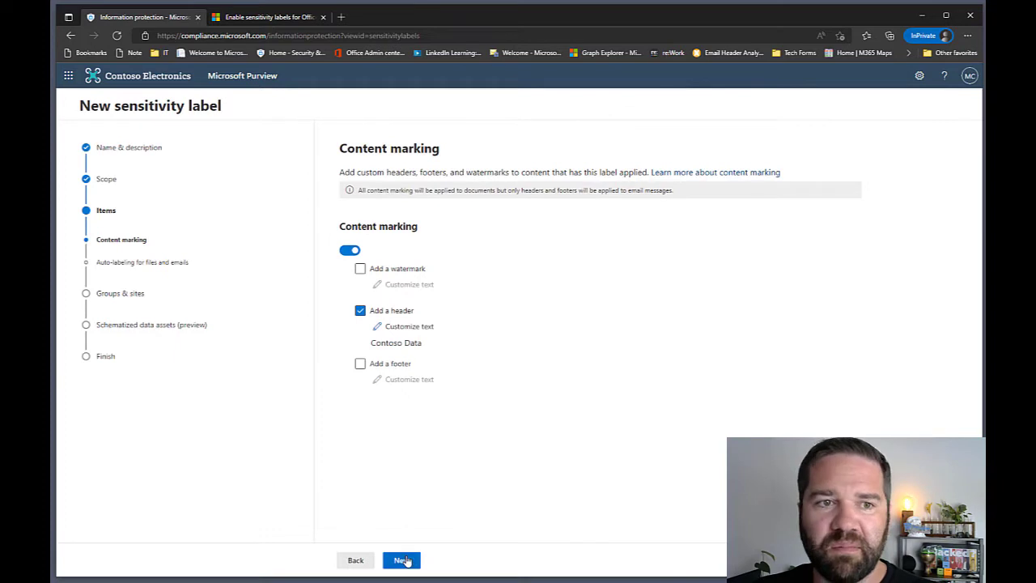
- Leave auto-labeling off, skip group settings, create the General Data label, and finish with "Don't create a policy yet"
{"action": "left_click", "coordinate": [402, 560]}
{"action": "left_click", "coordinate": [402, 560]}
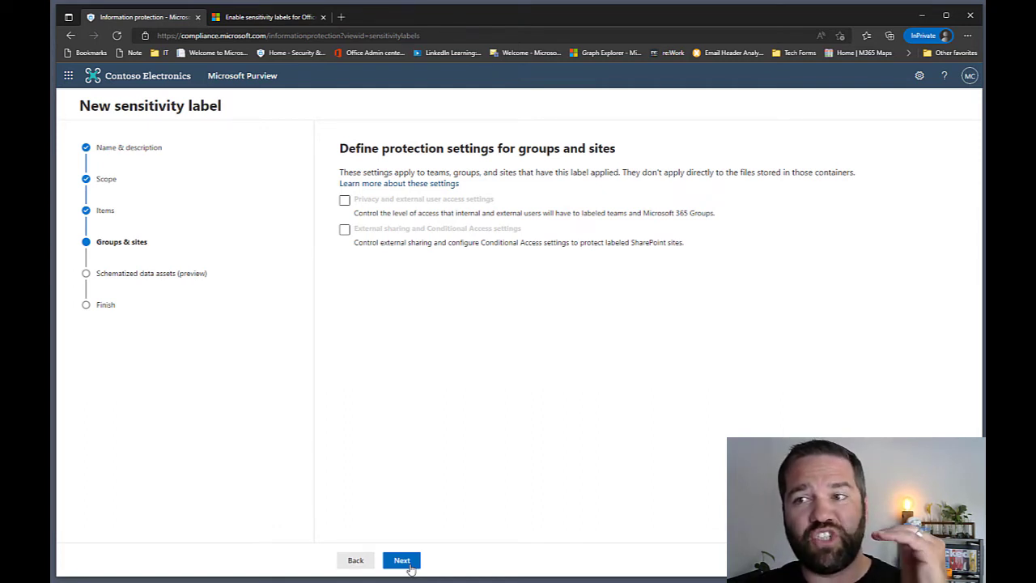
{"action": "left_click", "coordinate": [410, 566]}
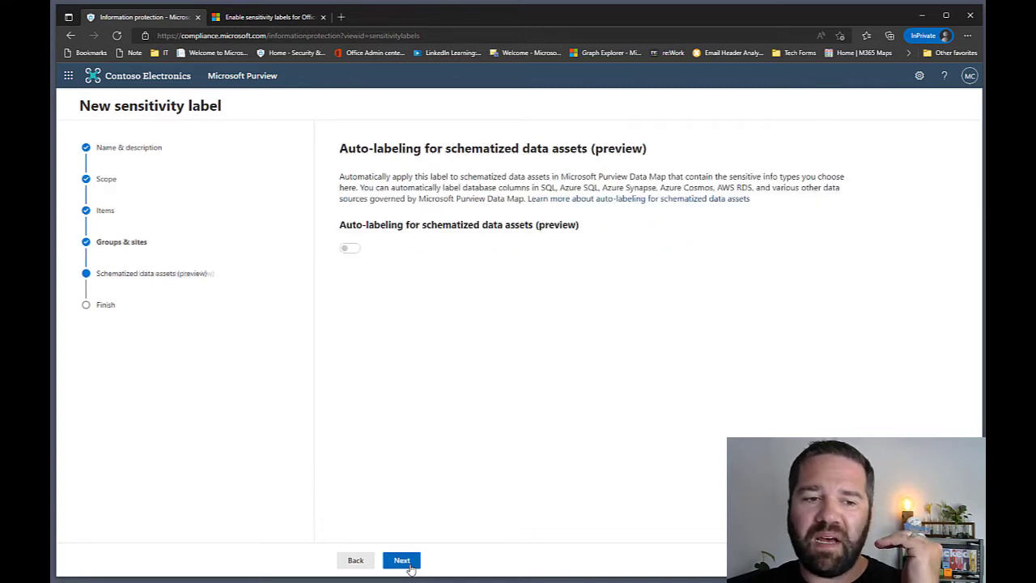
{"action": "left_click", "coordinate": [409, 566]}
{"action": "left_click", "coordinate": [413, 560]}
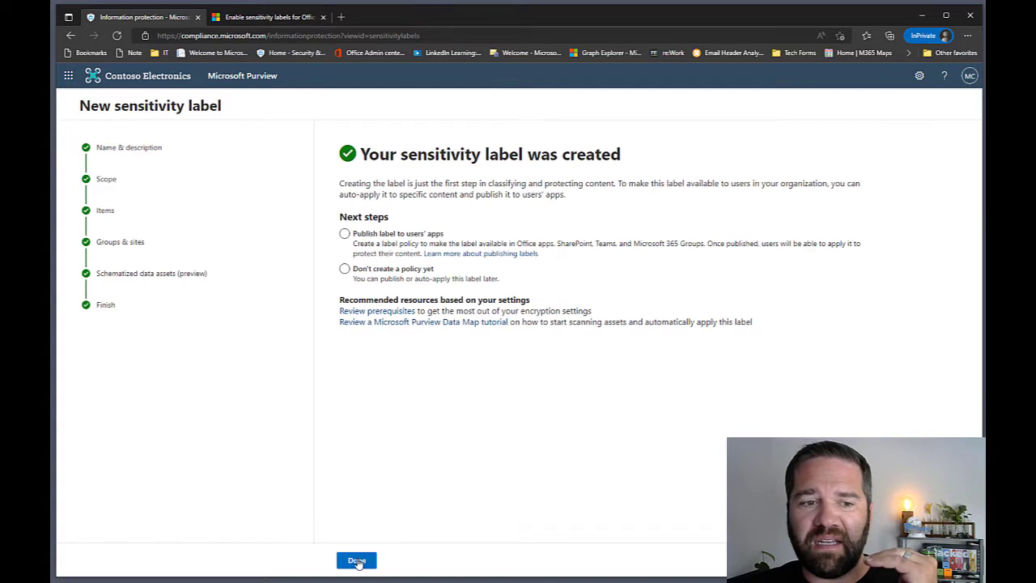
{"action": "left_click", "coordinate": [374, 272]}
{"action": "left_click", "coordinate": [359, 558]}
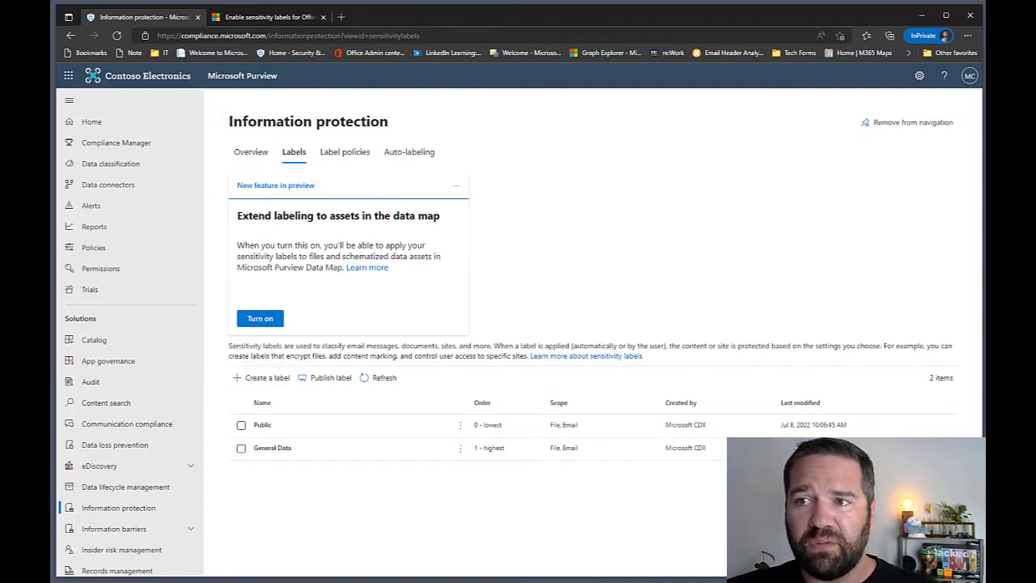
- Start a new sensitivity label with its name, display name and description for users all set to Confidential, and continue to the scope
{"action": "left_click", "coordinate": [270, 379]}
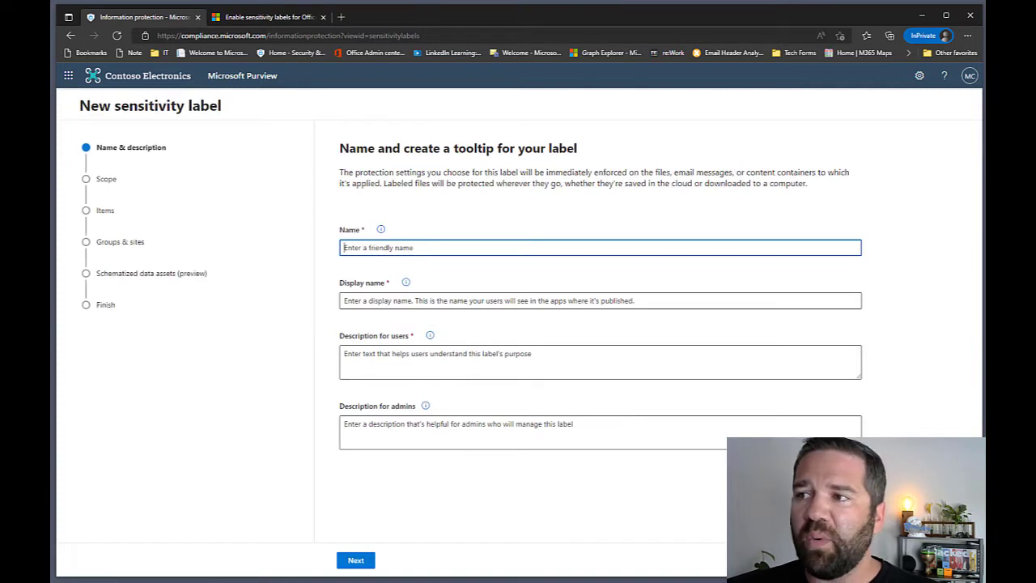
{"action": "left_click", "coordinate": [377, 251]}
{"action": "type", "text": "Confidential"}
{"action": "left_click", "coordinate": [394, 301]}
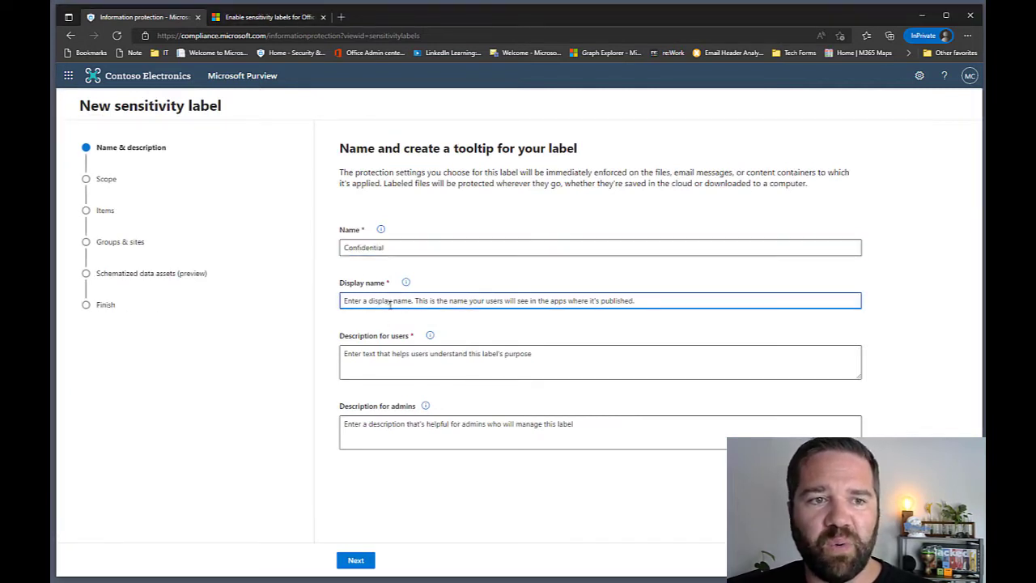
{"action": "type", "text": "Confidential"}
{"action": "left_click", "coordinate": [389, 357]}
{"action": "type", "text": "Confidential"}
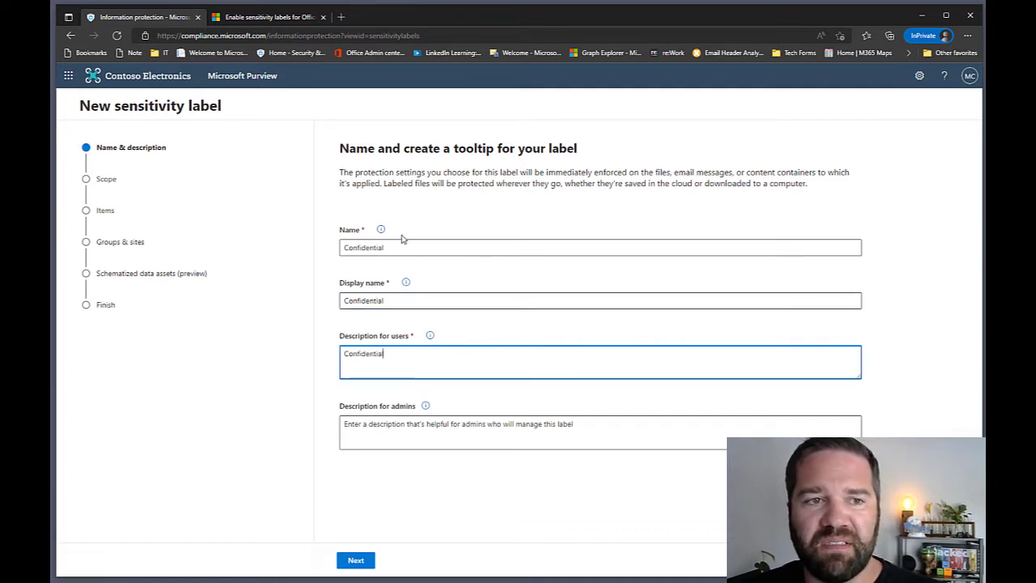
{"action": "left_click", "coordinate": [368, 559]}
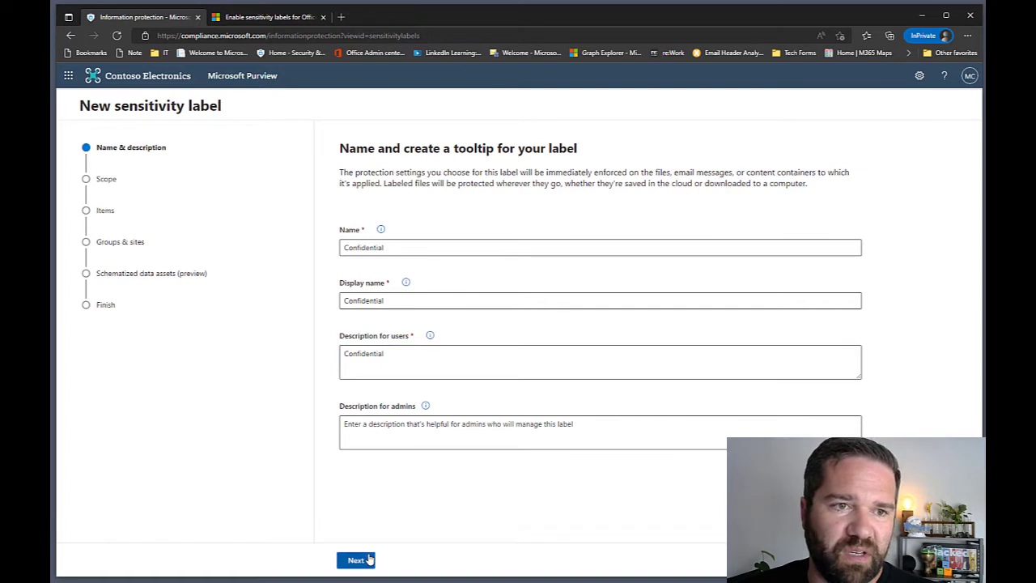
- Limit the Confidential label's scope to Items, excluding groups and sites, and continue to the item protection settings
{"action": "left_click", "coordinate": [344, 204]}
{"action": "left_click", "coordinate": [345, 242]}
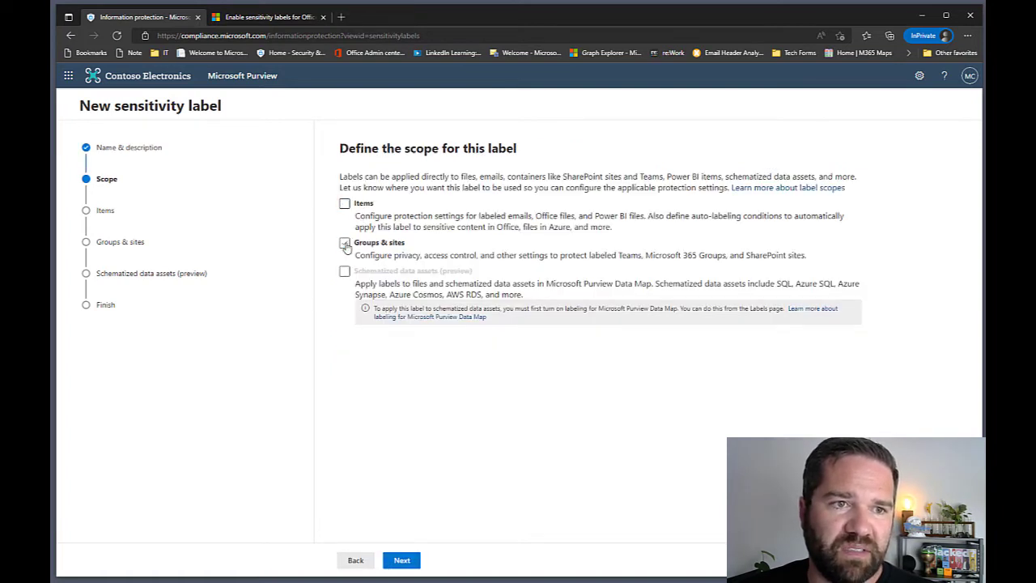
{"action": "left_click", "coordinate": [407, 559]}
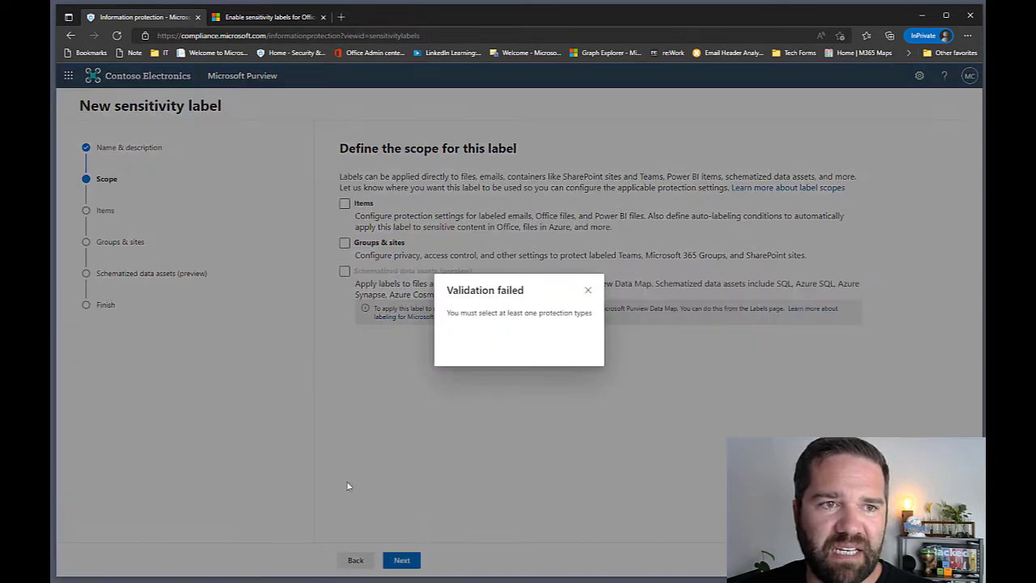
{"action": "left_click", "coordinate": [587, 290]}
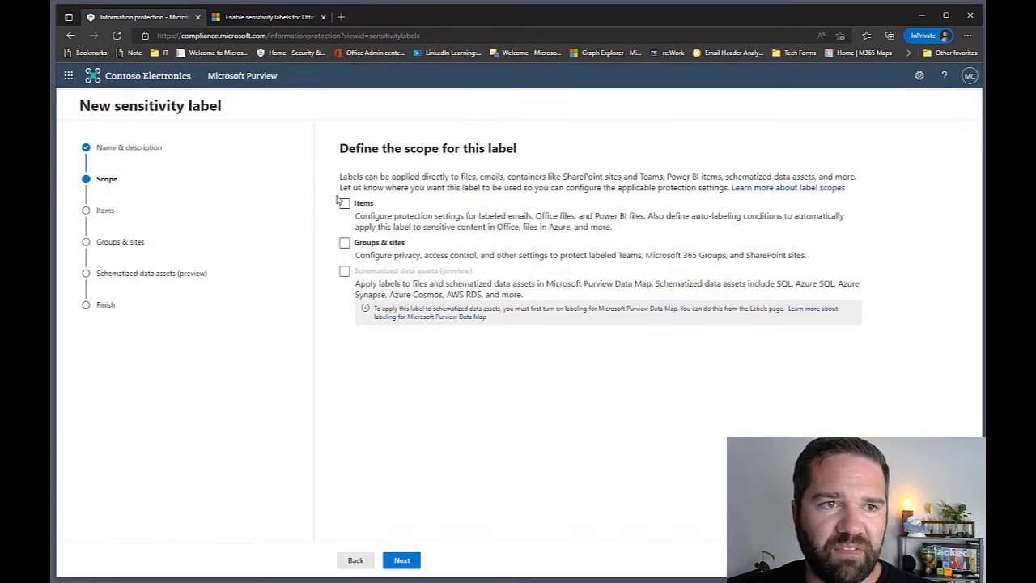
{"action": "left_click", "coordinate": [344, 204]}
{"action": "left_click", "coordinate": [402, 559]}
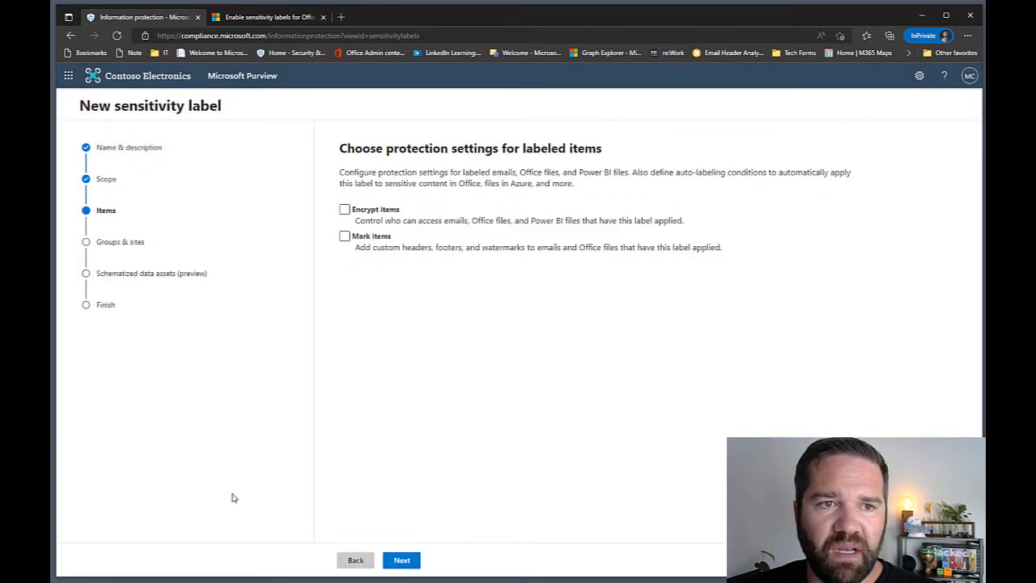
- Create the Confidential label without encryption, marking or auto-labeling, and finish with "Don't create a policy yet"
{"action": "left_click", "coordinate": [402, 560]}
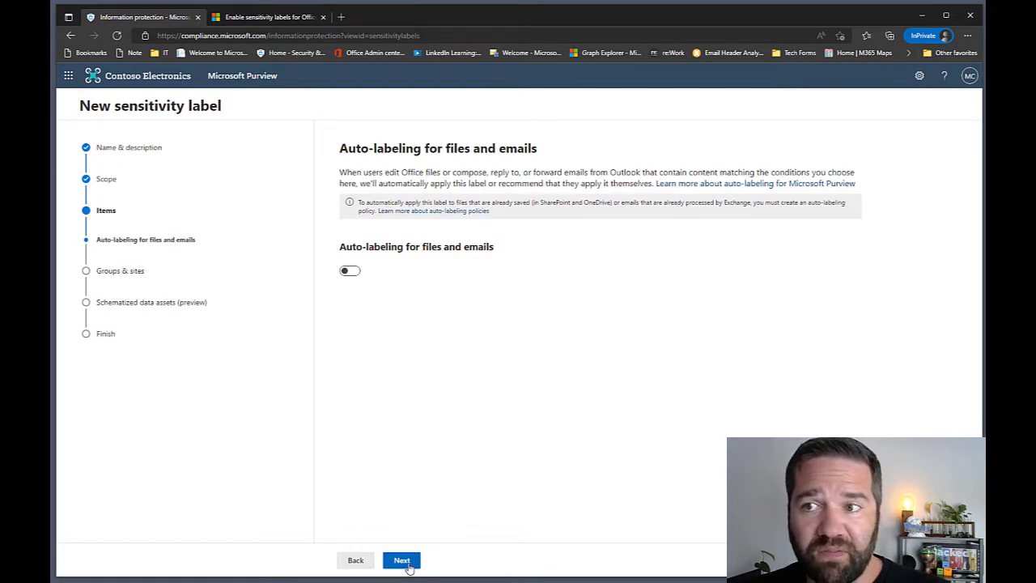
{"action": "left_click", "coordinate": [401, 560]}
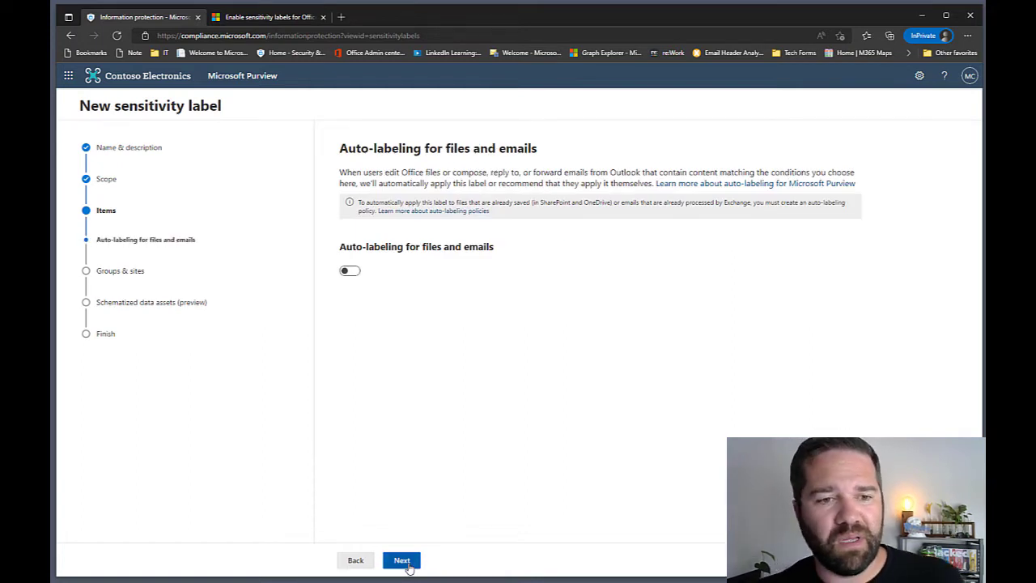
{"action": "left_click", "coordinate": [401, 560]}
{"action": "left_click", "coordinate": [409, 566]}
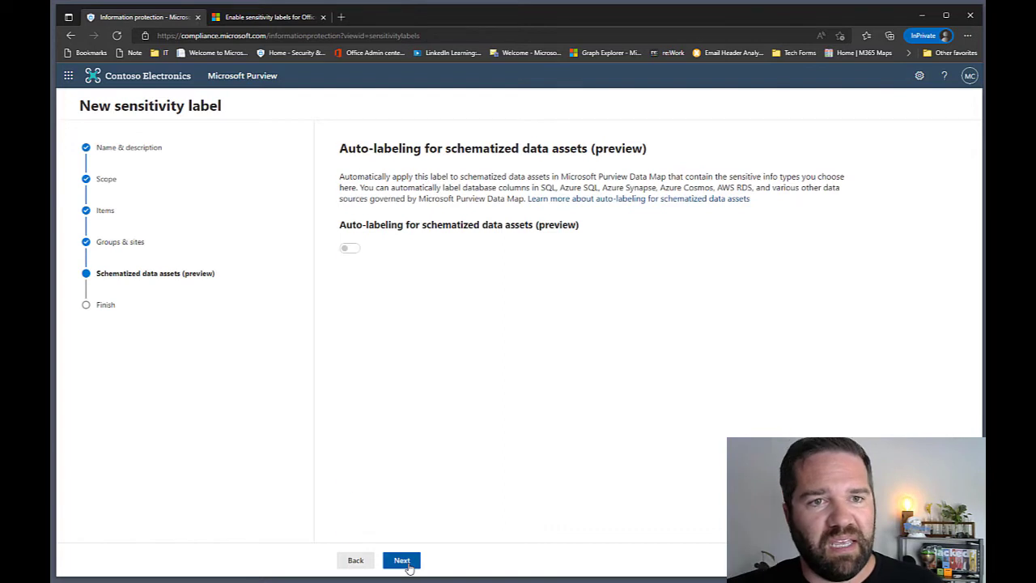
{"action": "left_click", "coordinate": [412, 561]}
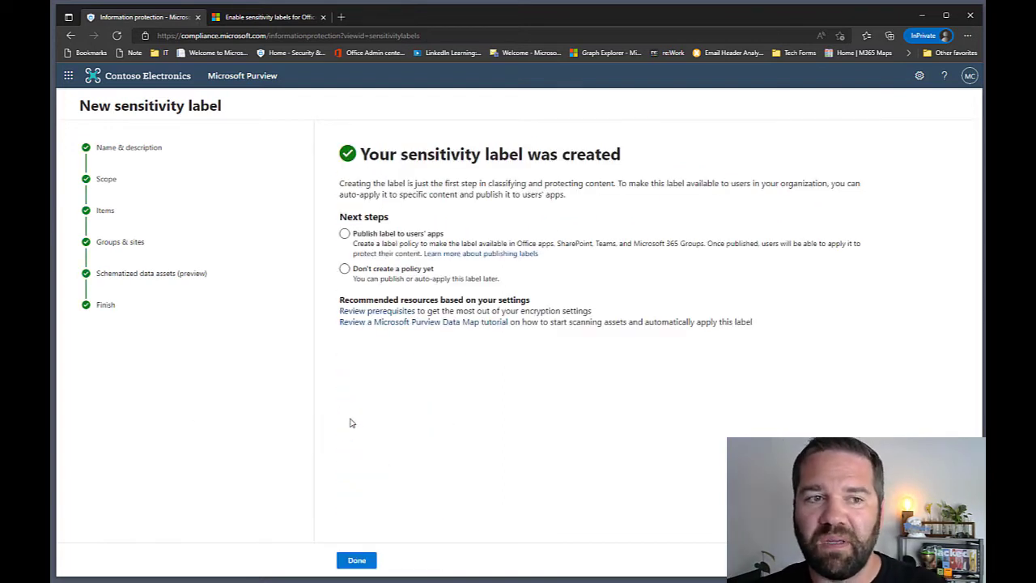
{"action": "left_click", "coordinate": [393, 270]}
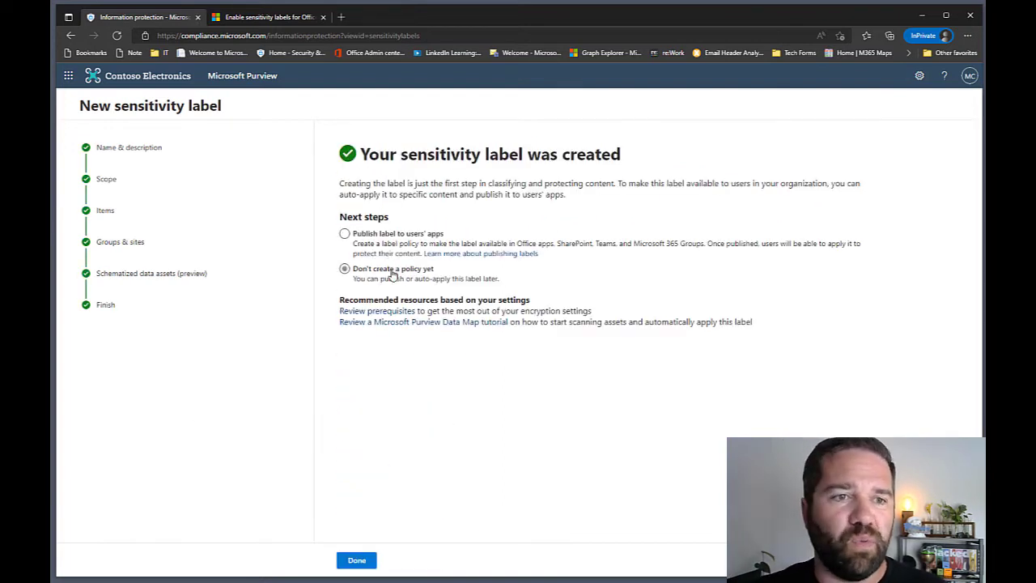
{"action": "left_click", "coordinate": [356, 560]}
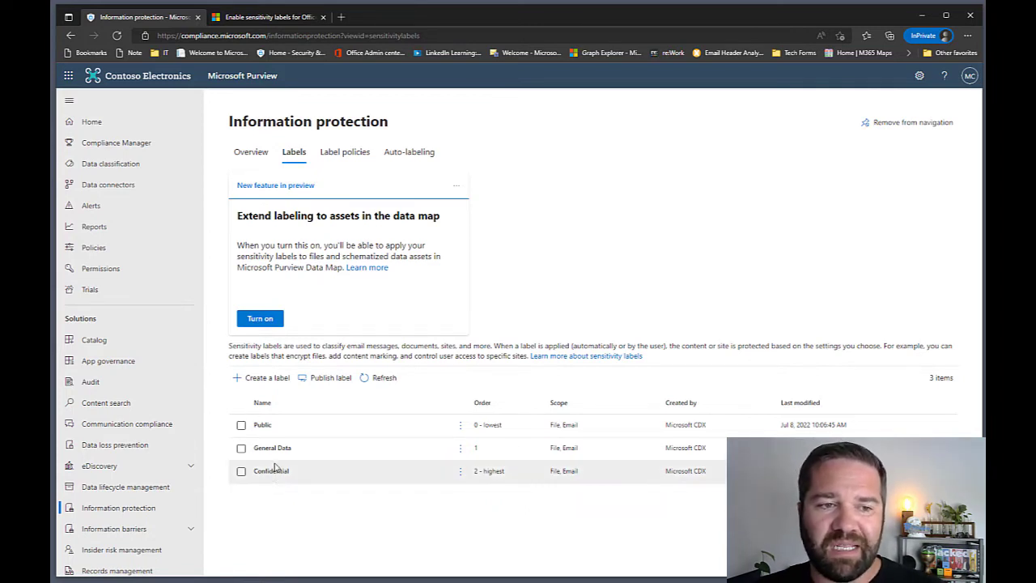
- Add a sub label under Confidential named "Conf Direct User" with the display name "Recipient Only (Protected)"
{"action": "left_click", "coordinate": [460, 476]}
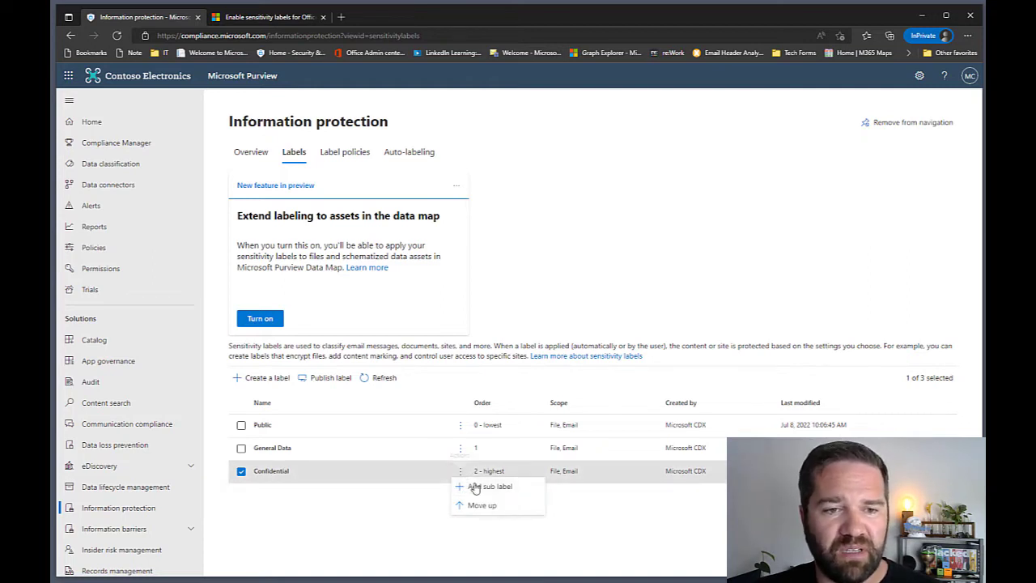
{"action": "left_click", "coordinate": [487, 488]}
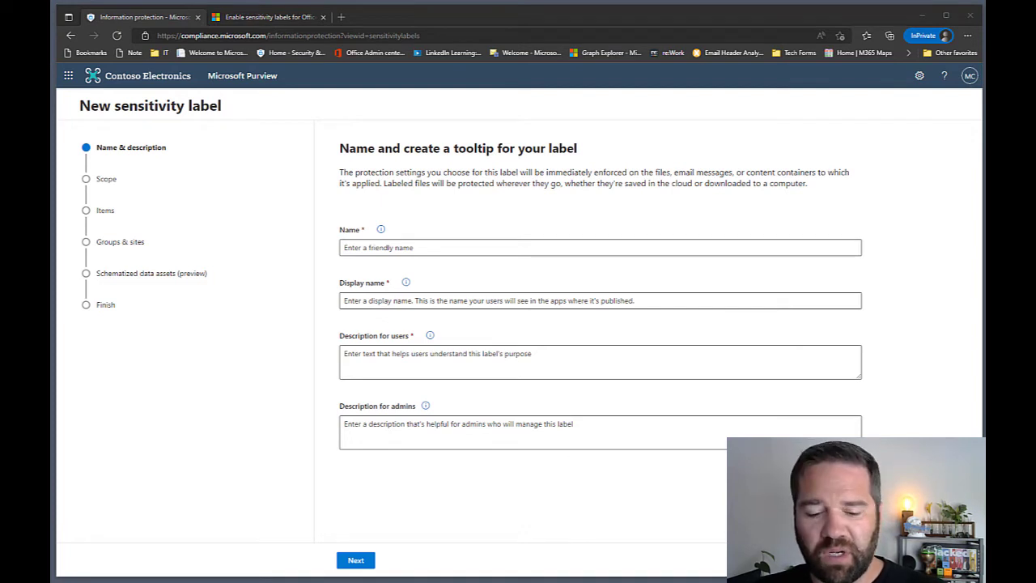
{"action": "left_click", "coordinate": [352, 247]}
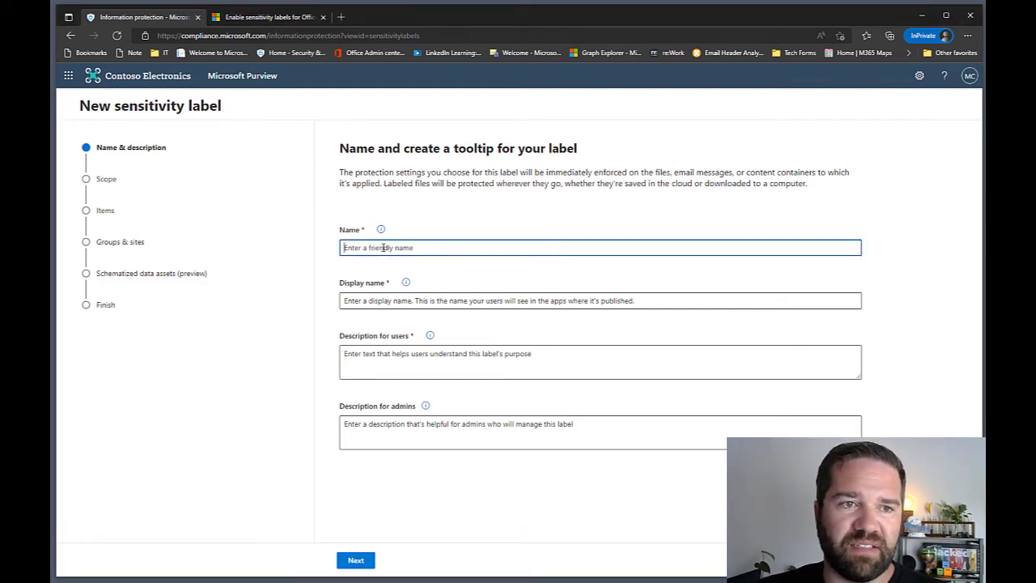
{"action": "type", "text": "Conf Direct User"}
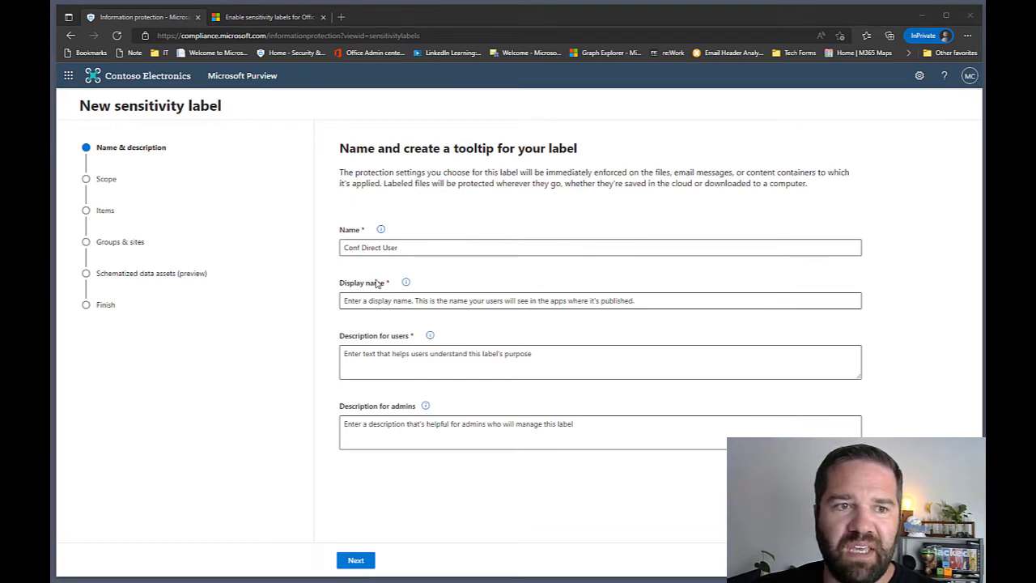
{"action": "left_click", "coordinate": [399, 295]}
{"action": "type", "text": "Recipient Only (Protected)"}
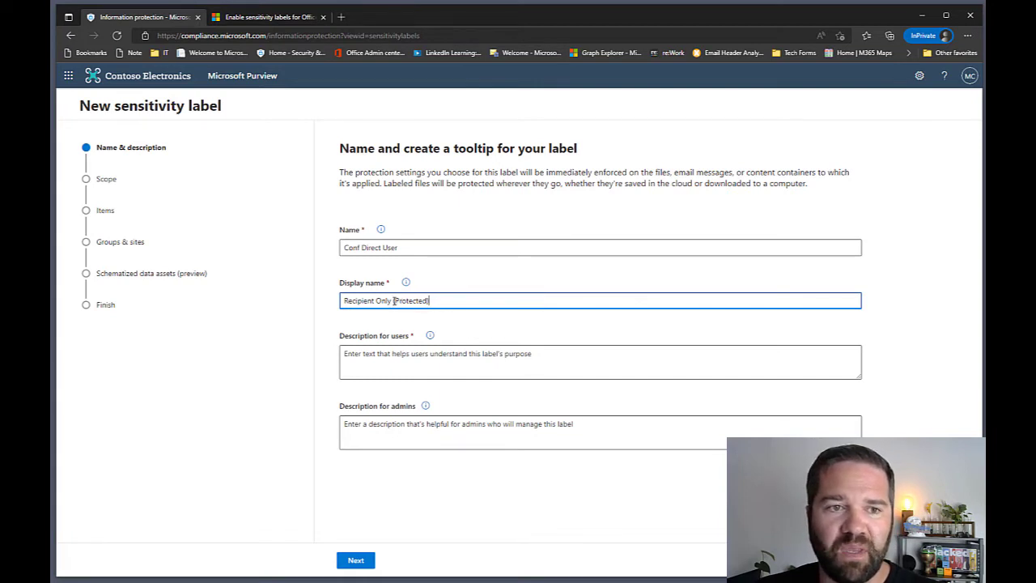
- Describe the sub label for users as "For information that is regulated and may need to be shared with external approved business parties" and continue to the scope
{"action": "key", "text": "alt+Tab"}
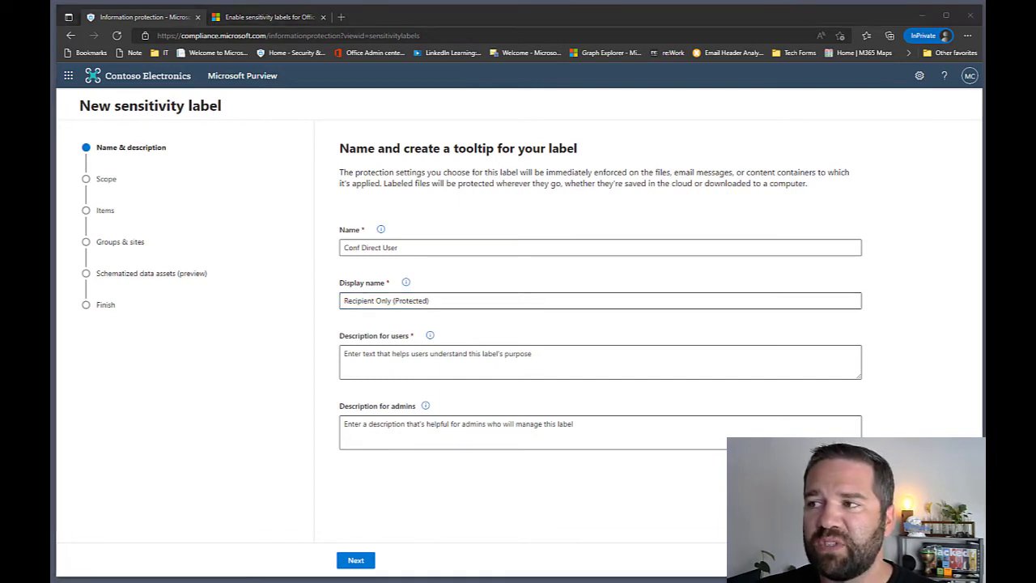
{"action": "left_click", "coordinate": [389, 346]}
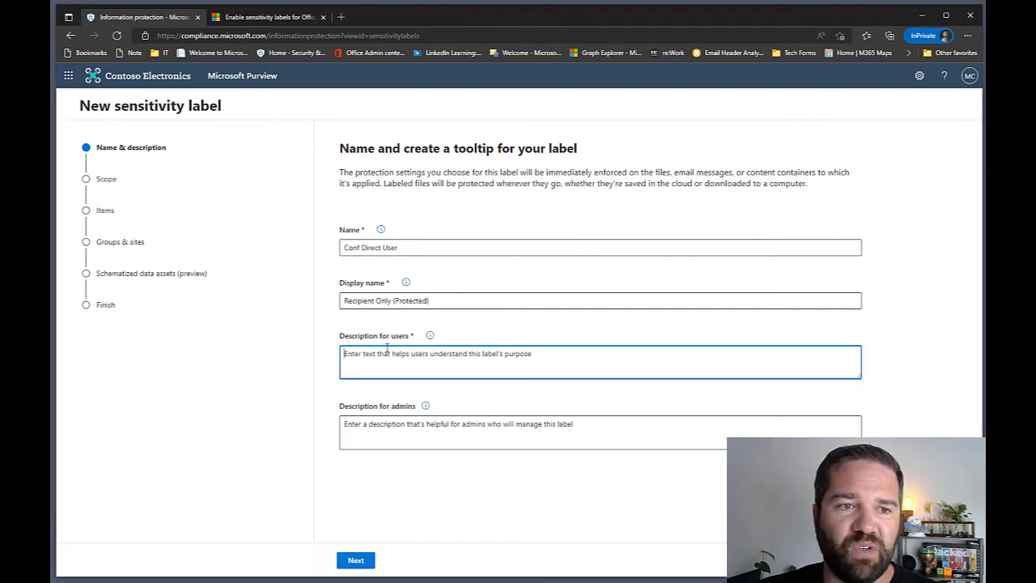
{"action": "type", "text": "For information that is regulated and may need to be shared with external approved business parties"}
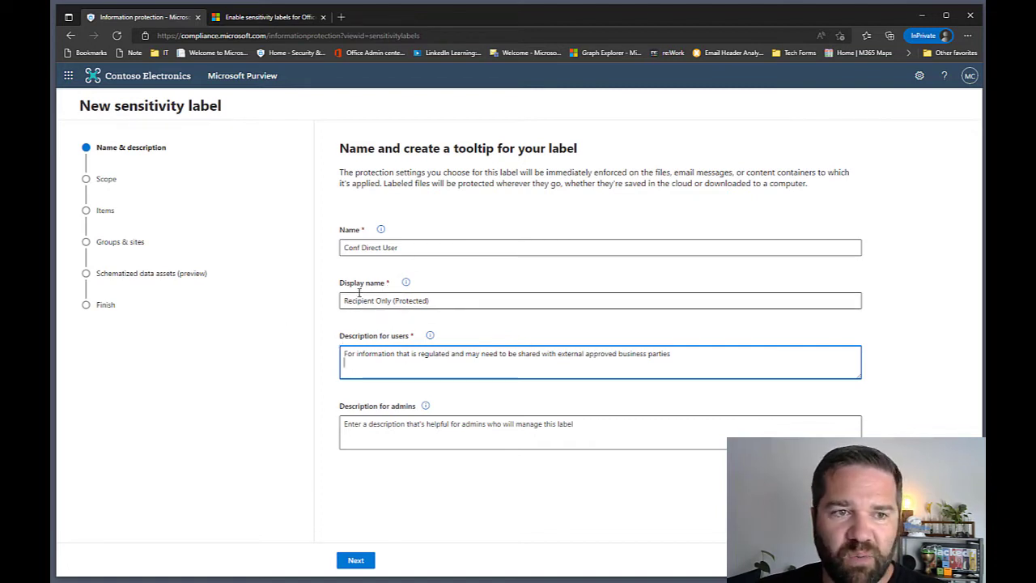
{"action": "left_click", "coordinate": [371, 562]}
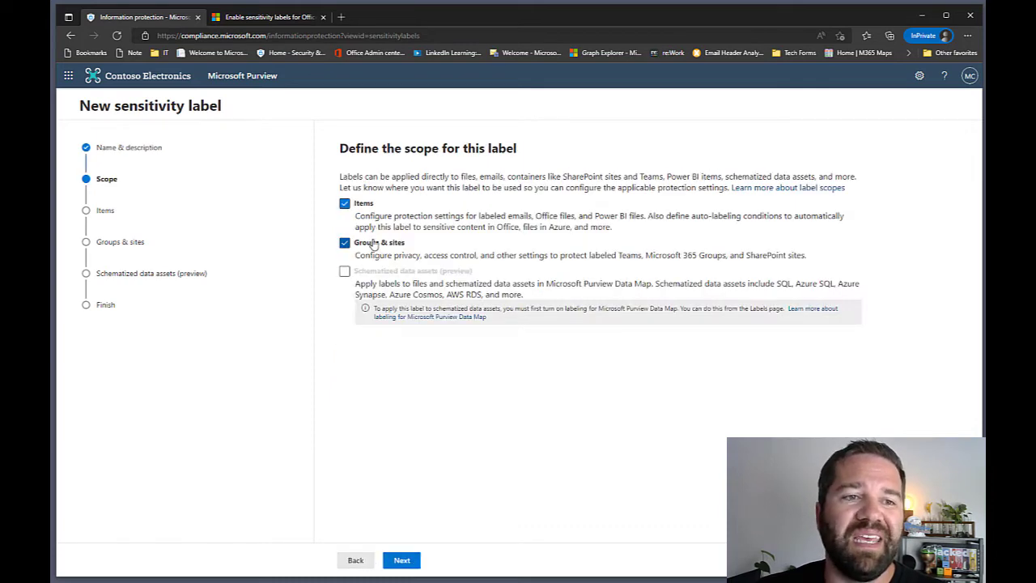
- Limit the sub label's scope to Items, excluding groups and sites, and enable both encrypting and marking of labeled items
{"action": "left_click", "coordinate": [375, 243]}
{"action": "left_click", "coordinate": [405, 559]}
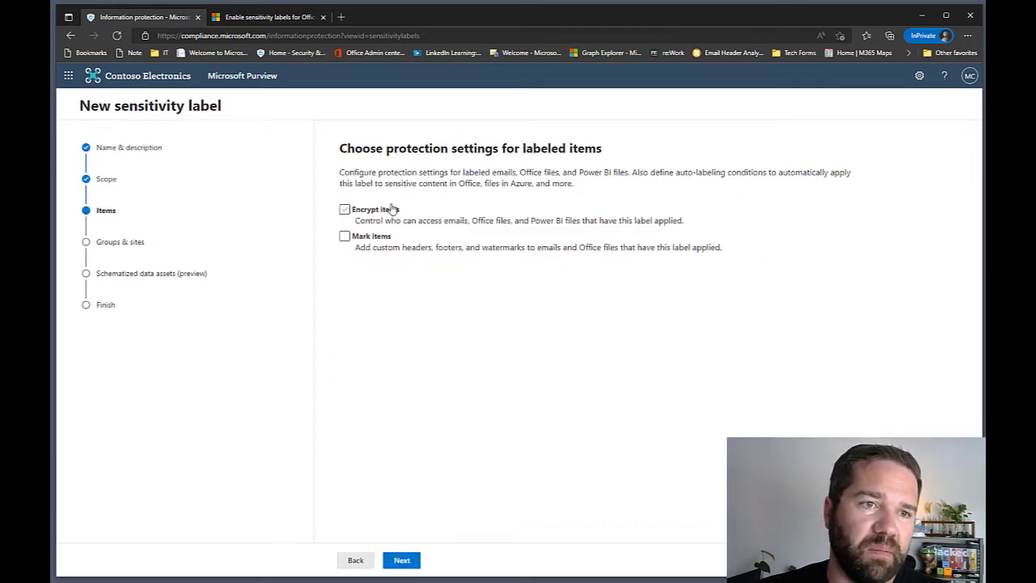
{"action": "left_click", "coordinate": [379, 212]}
{"action": "left_click", "coordinate": [374, 239]}
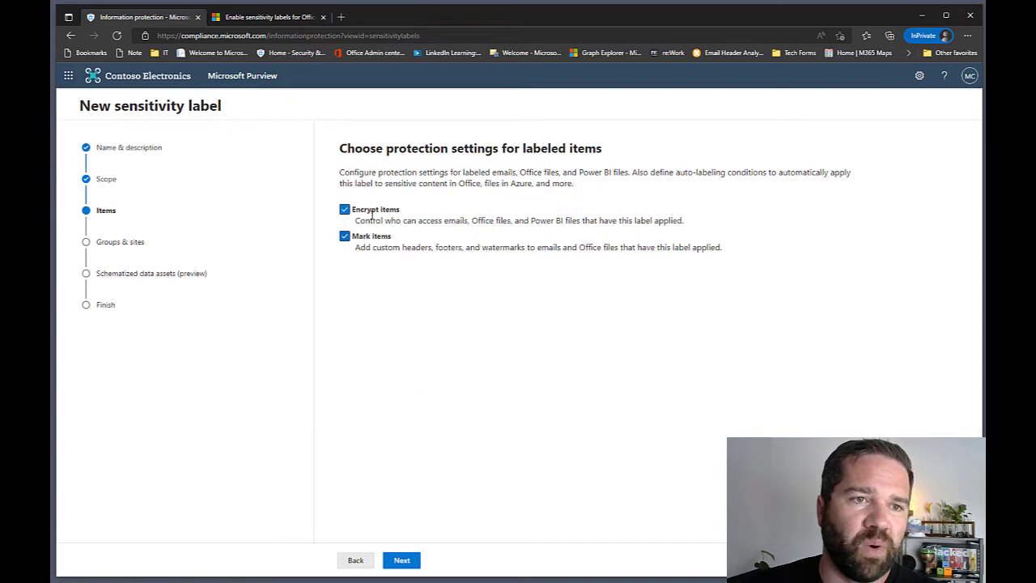
- Configure encryption to let users assign permissions, enforcing Do Not Forward in Outlook and prompting for permissions in Word, PowerPoint and Excel
{"action": "left_click", "coordinate": [404, 560]}
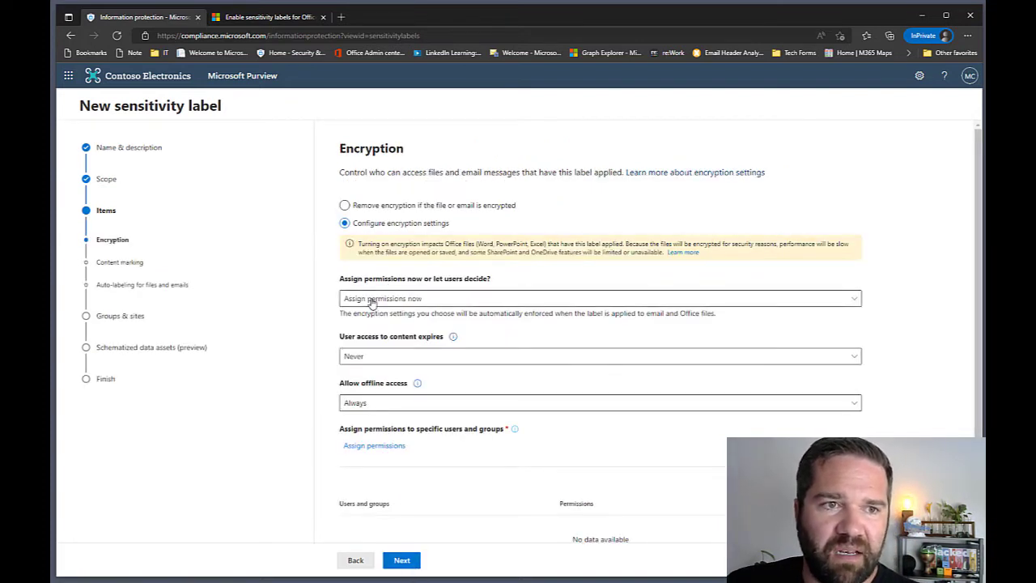
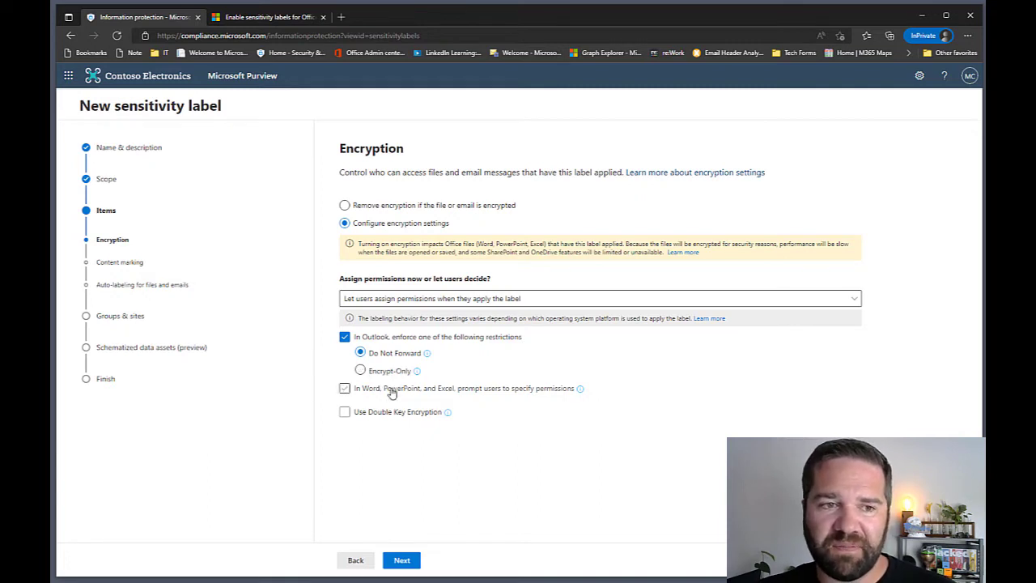
{"action": "left_click", "coordinate": [398, 391]}
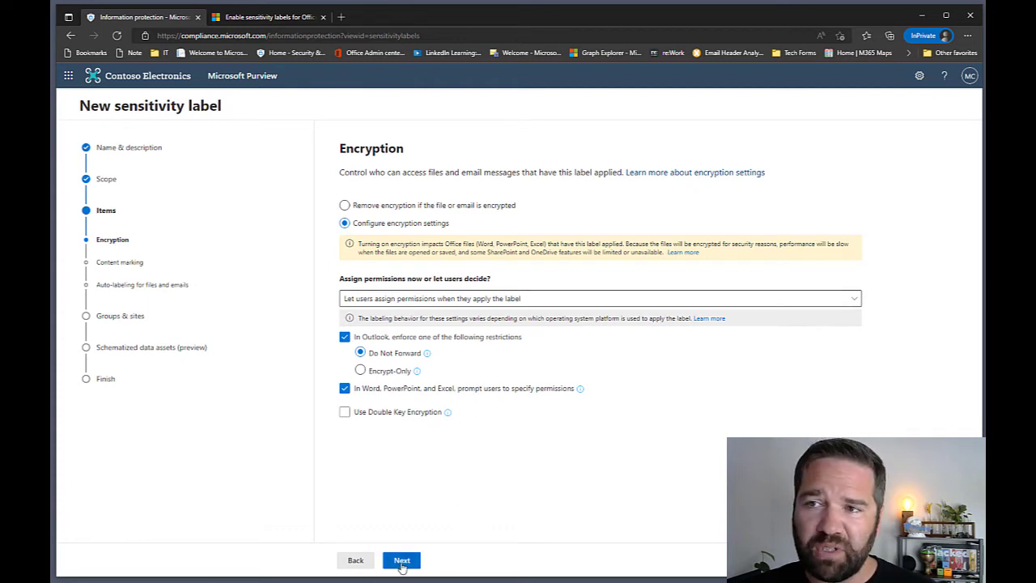
{"action": "left_click", "coordinate": [402, 560]}
- Turn on content marking and add a header reading "Confidential" in red, center-aligned text
{"action": "left_click", "coordinate": [353, 251]}
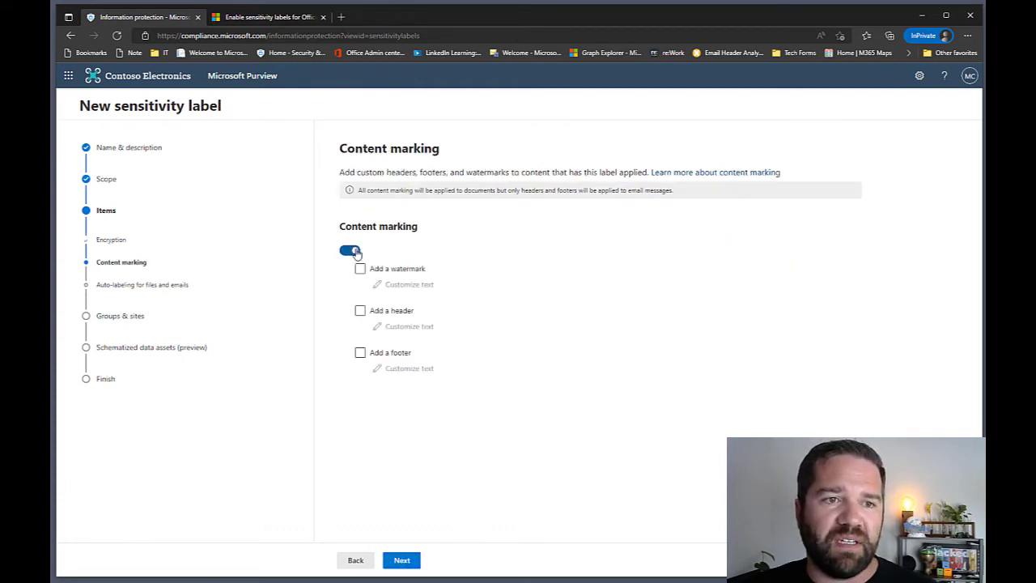
{"action": "left_click", "coordinate": [360, 311]}
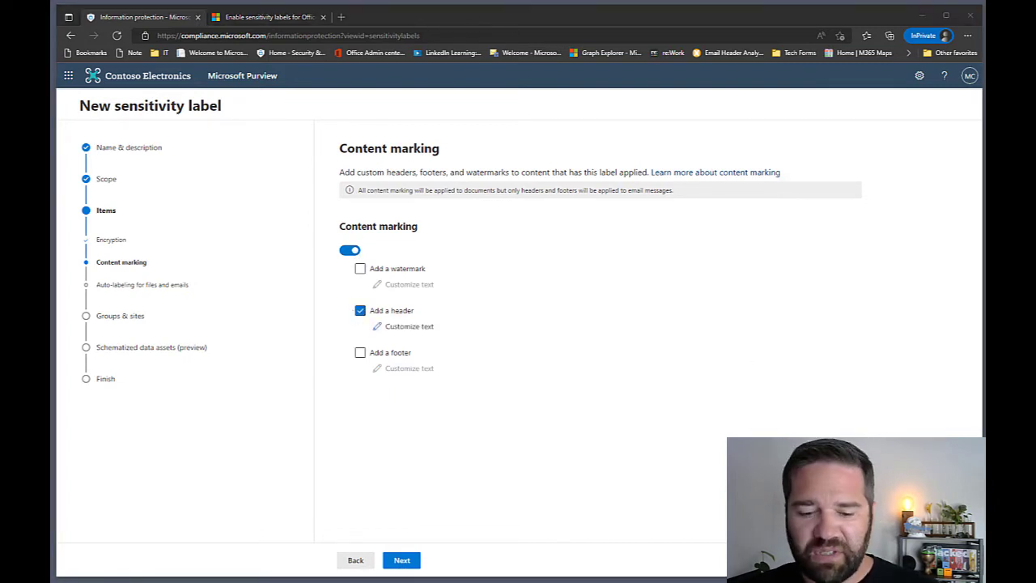
{"action": "left_click", "coordinate": [409, 326]}
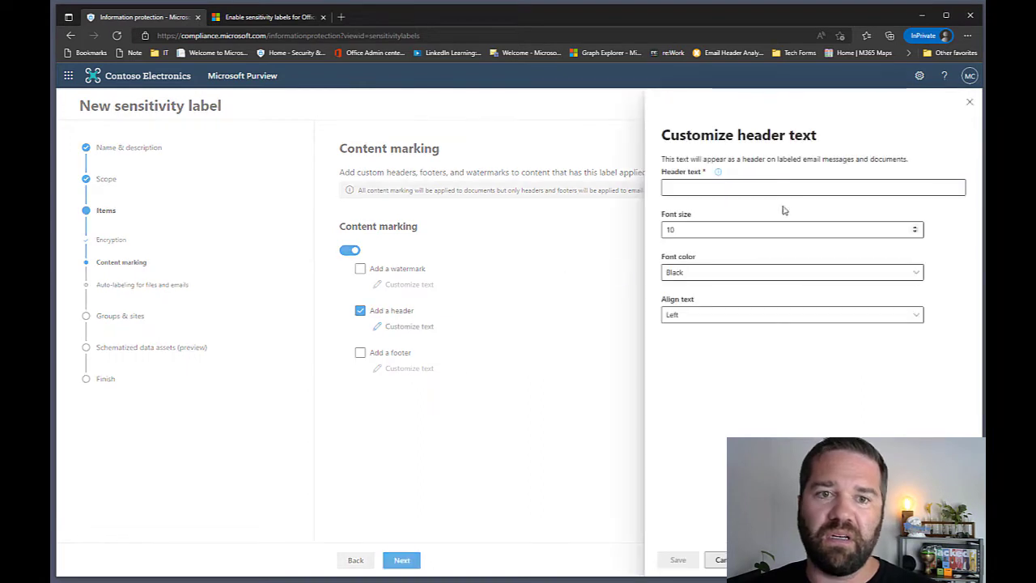
{"action": "left_click", "coordinate": [747, 189]}
{"action": "type", "text": "Confidential"}
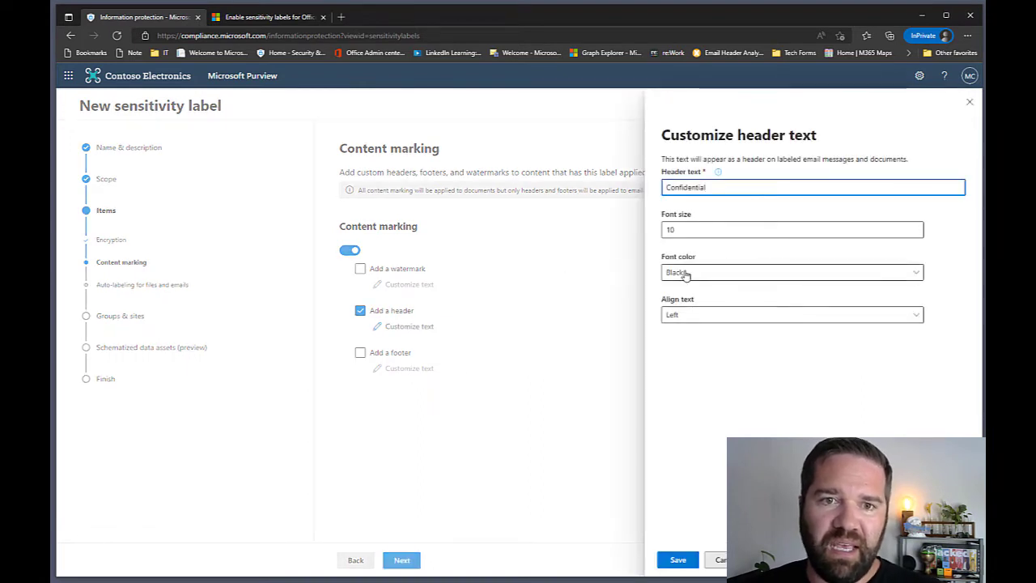
{"action": "left_click", "coordinate": [700, 270]}
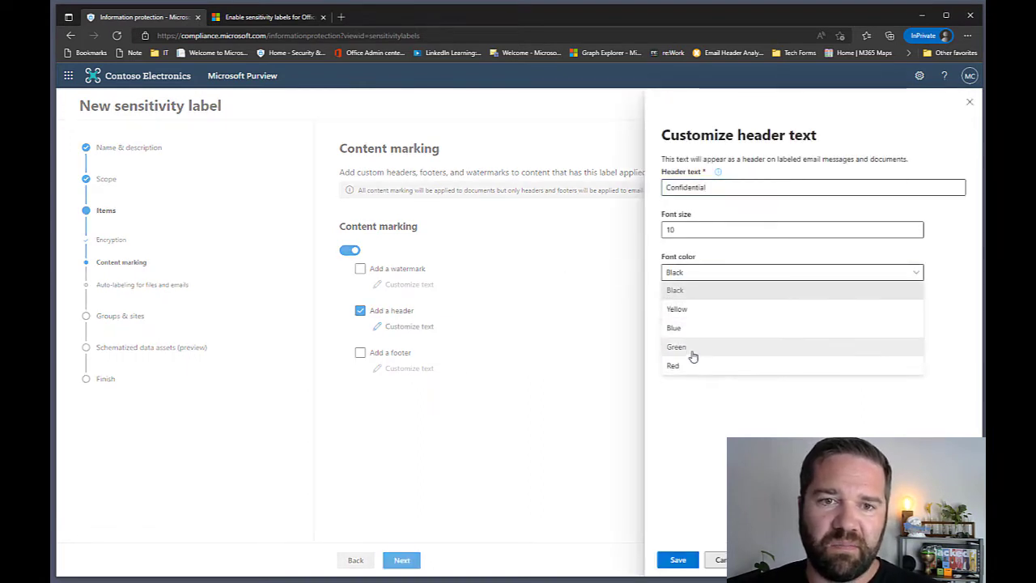
{"action": "left_click", "coordinate": [688, 366]}
{"action": "left_click", "coordinate": [702, 317]}
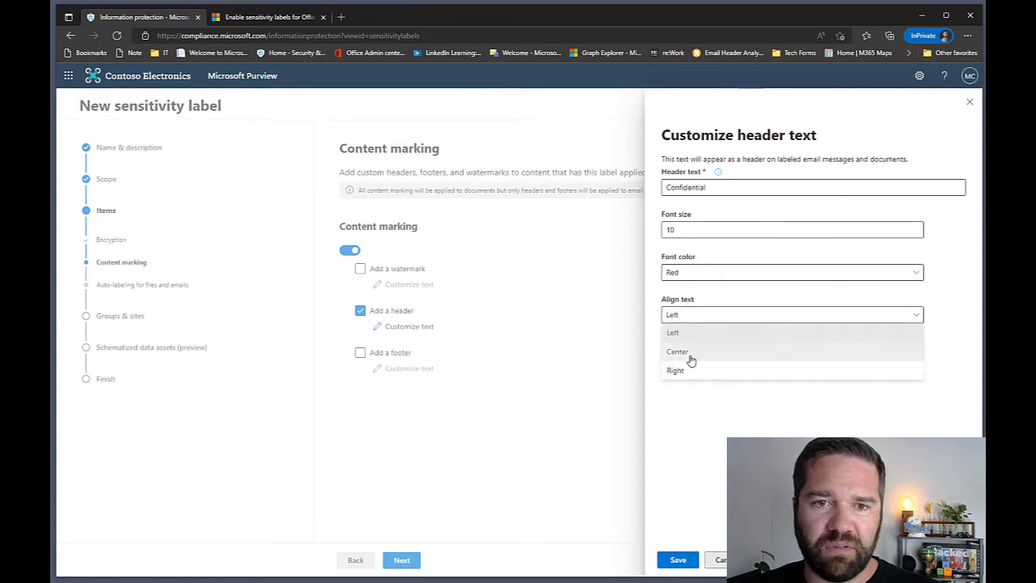
{"action": "left_click", "coordinate": [676, 352]}
{"action": "left_click", "coordinate": [678, 559]}
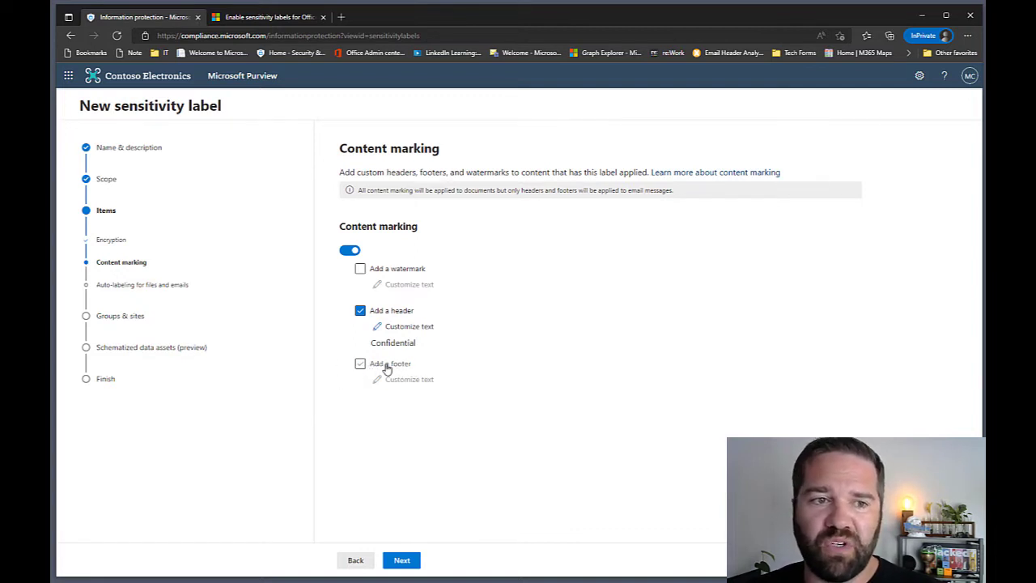
- Create the Recipient Only (Protected) sub label without a footer or auto-labeling, and finish with "Don't create a policy yet"
{"action": "left_click", "coordinate": [402, 566]}
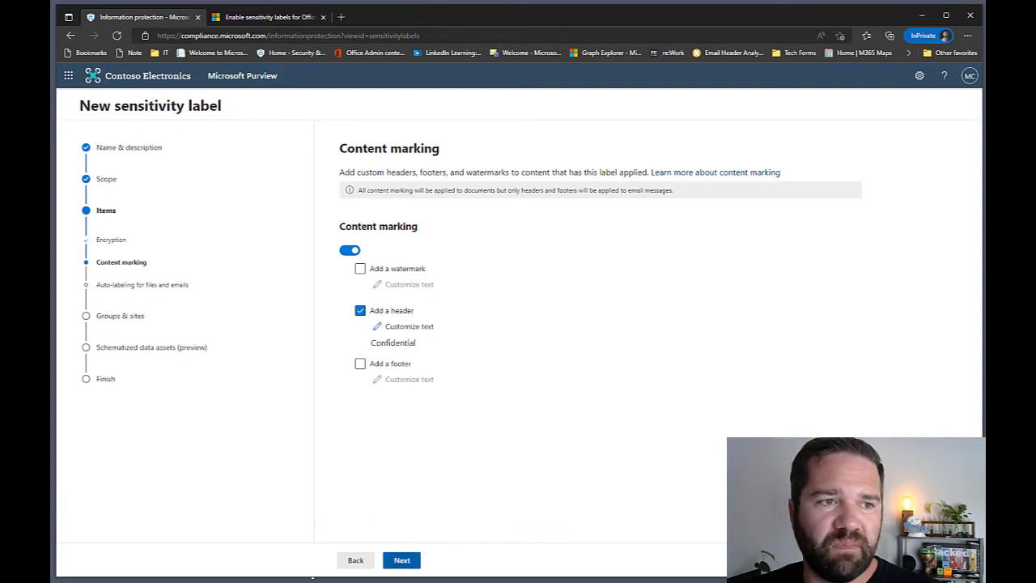
{"action": "left_click", "coordinate": [406, 563]}
{"action": "left_click", "coordinate": [409, 564]}
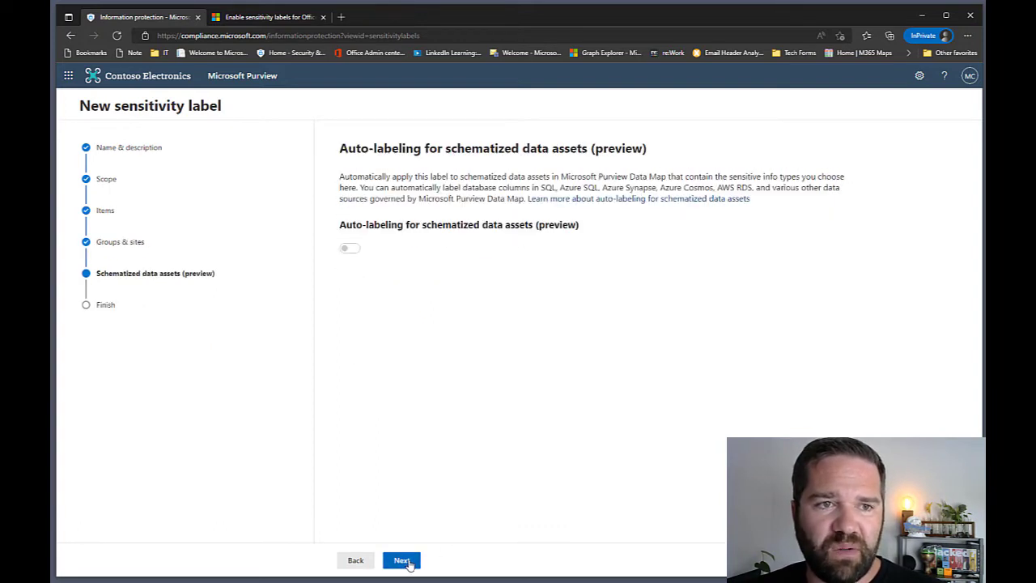
{"action": "left_click", "coordinate": [411, 564]}
{"action": "left_click", "coordinate": [413, 560]}
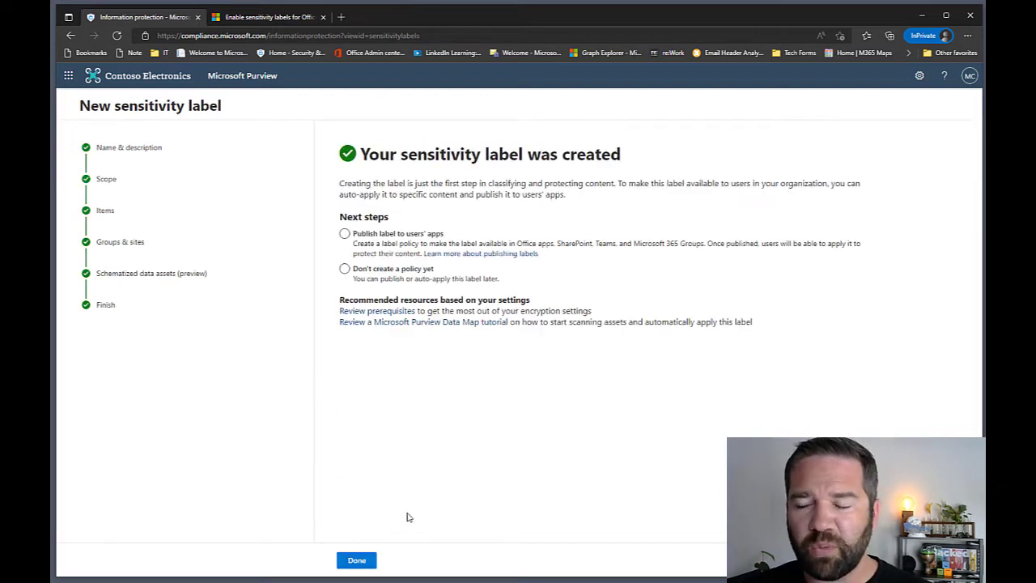
{"action": "left_click", "coordinate": [380, 272]}
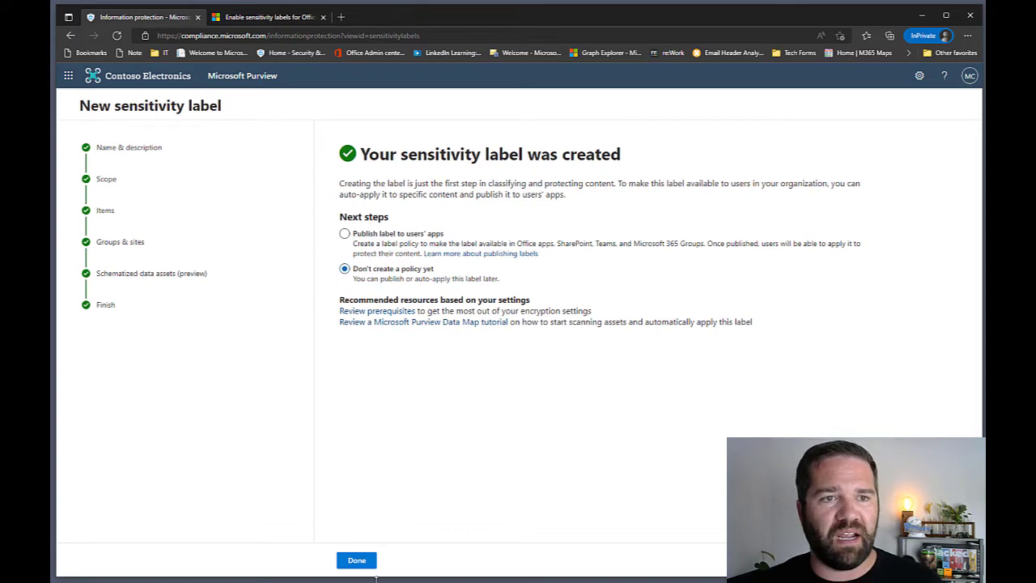
{"action": "left_click", "coordinate": [357, 560]}
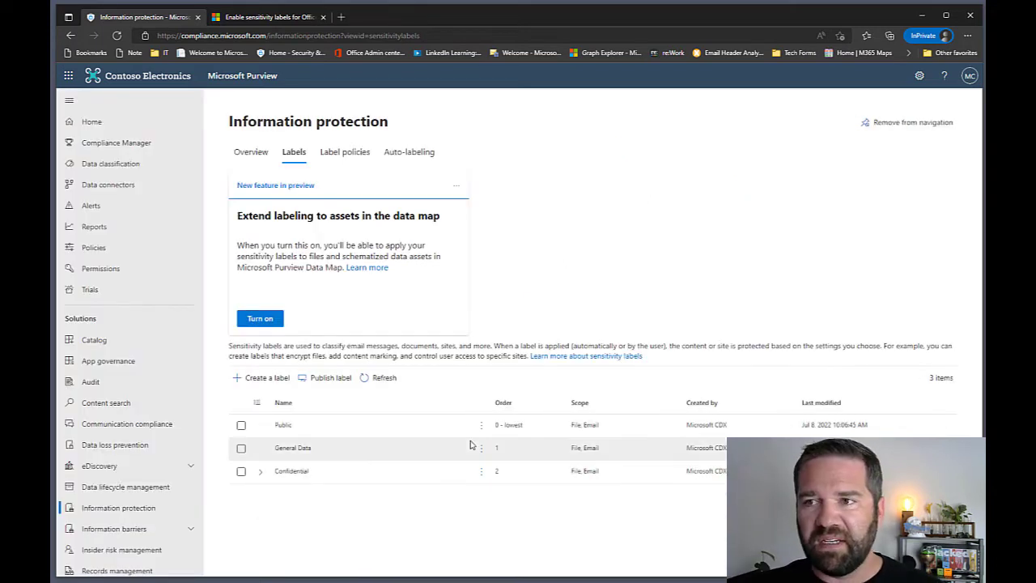
- Add another sub label under Confidential named "Conf Internal" with the display name "Internal use only (Protected)"
{"action": "left_click", "coordinate": [260, 471]}
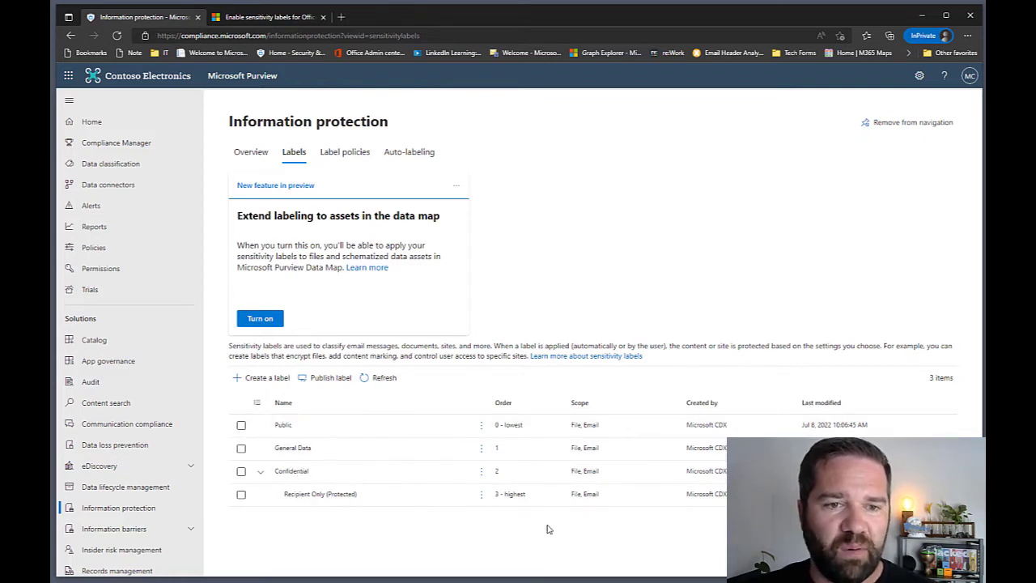
{"action": "left_click", "coordinate": [481, 471]}
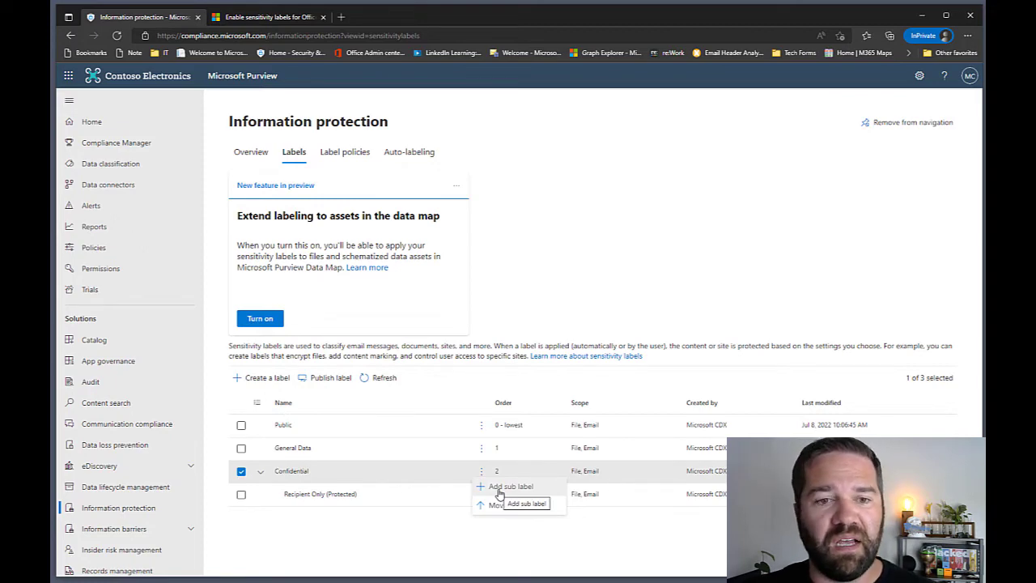
{"action": "left_click", "coordinate": [499, 486]}
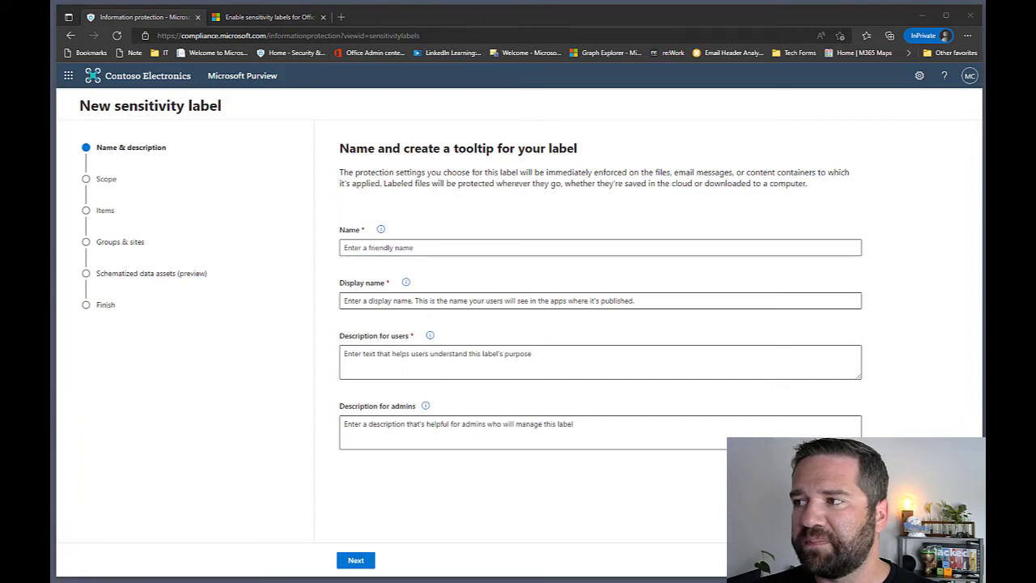
{"action": "left_click", "coordinate": [343, 248]}
{"action": "type", "text": "Conf Internal"}
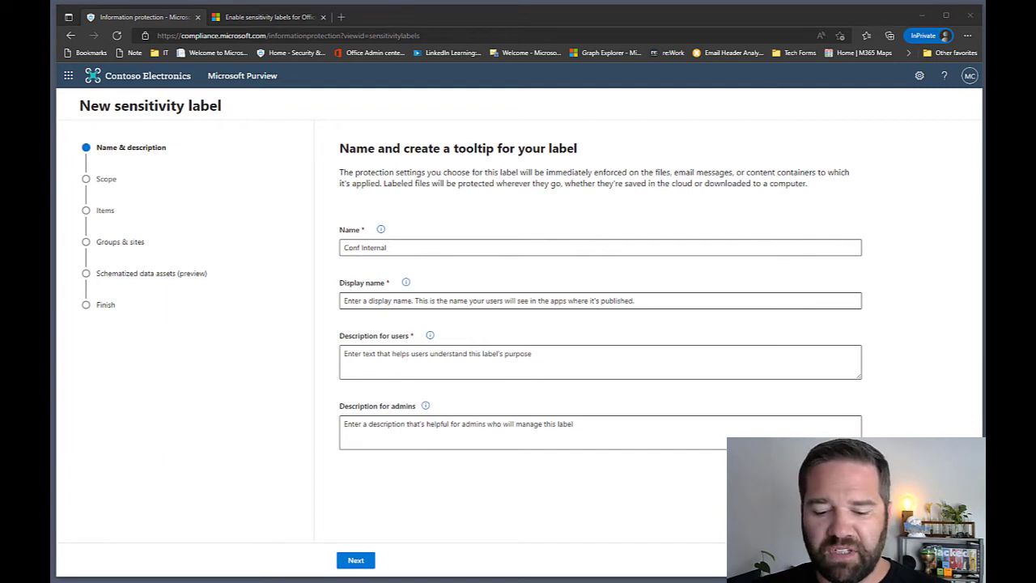
{"action": "left_click", "coordinate": [347, 299]}
{"action": "type", "text": "Internal use only (Protected)"}
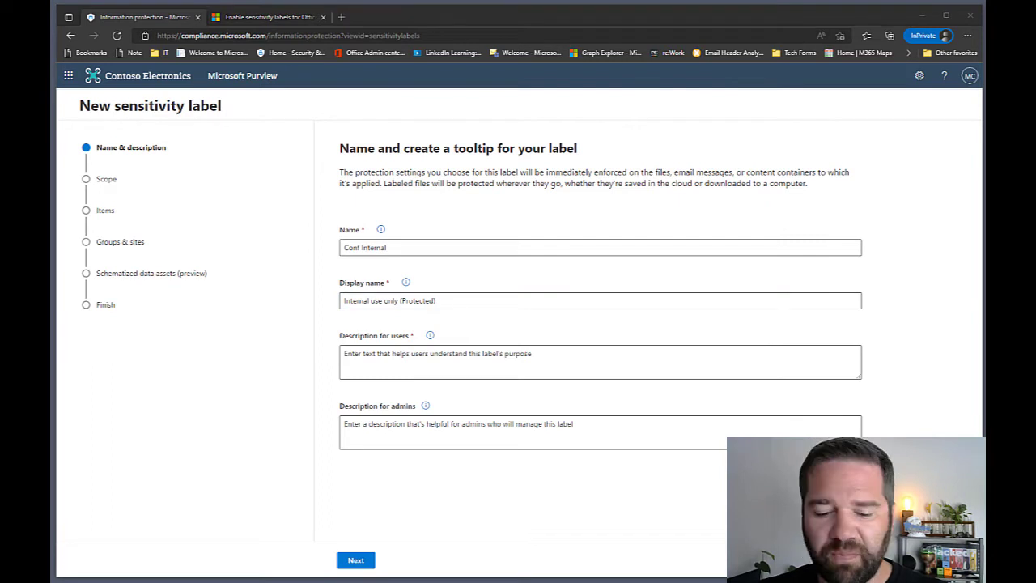
- Describe the sub label for users as "For information that is regulated and should not leave <<Company>>'s information systems." and continue to the scope
{"action": "left_click", "coordinate": [417, 360]}
{"action": "type", "text": "For information that is regulated and should not leave <<Company>>'s information systems."}
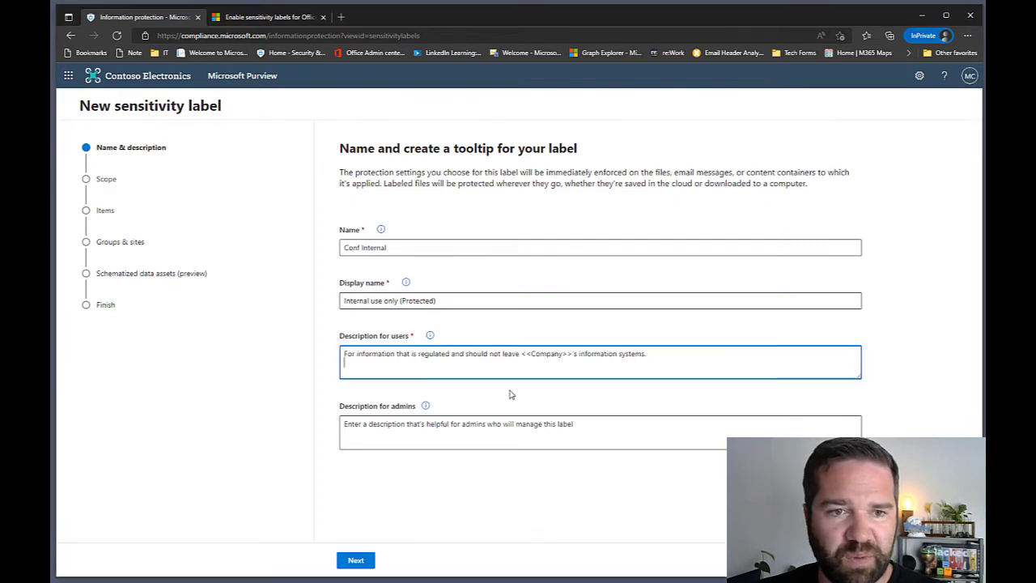
{"action": "left_click", "coordinate": [356, 559]}
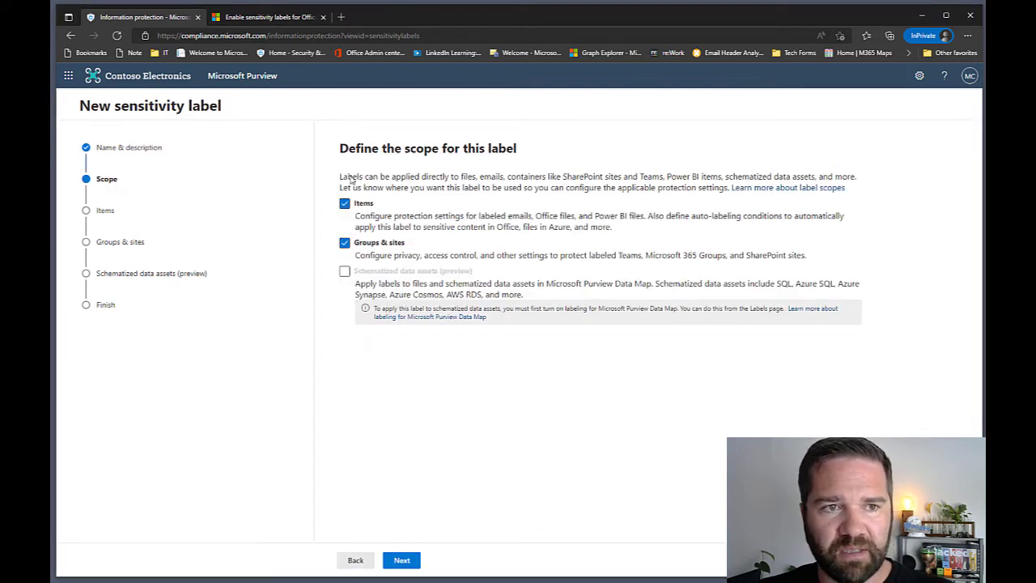
- Exclude groups and sites from the Conf Internal scope, enable encrypting and marking of items, and continue to the encryption settings
{"action": "left_click", "coordinate": [345, 242]}
{"action": "left_click", "coordinate": [405, 563]}
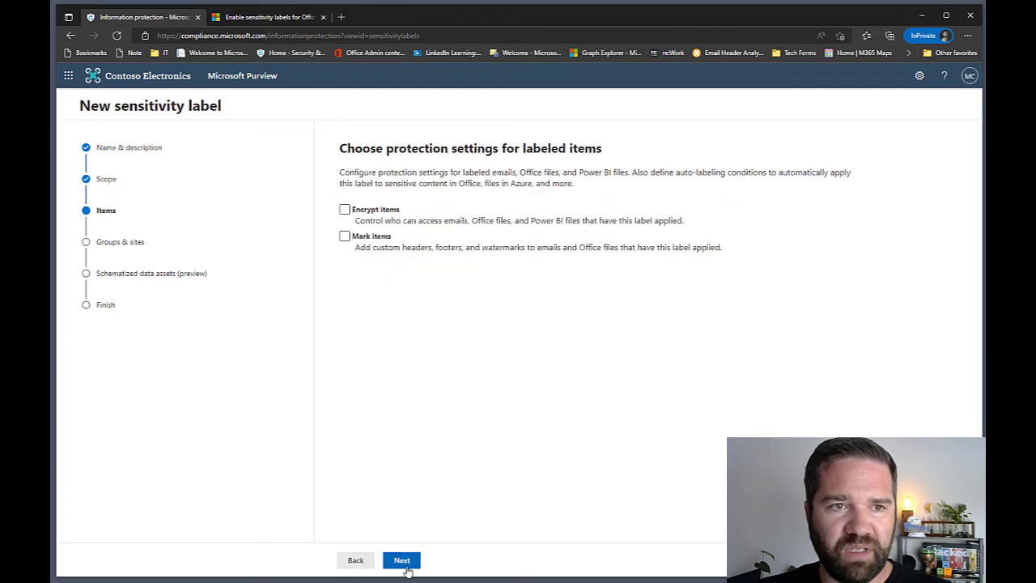
{"action": "left_click", "coordinate": [344, 210]}
{"action": "left_click", "coordinate": [345, 235]}
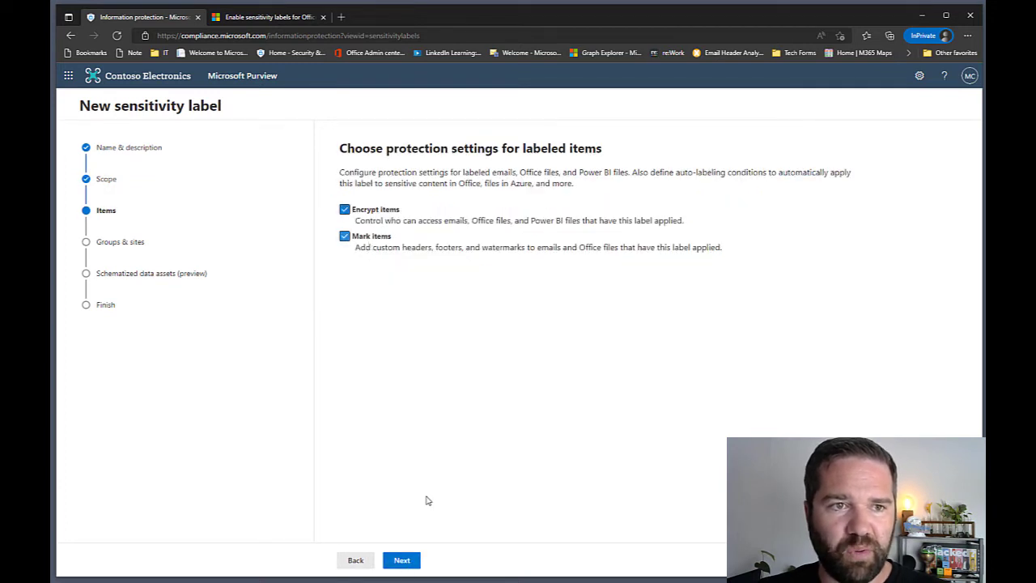
{"action": "left_click", "coordinate": [400, 565]}
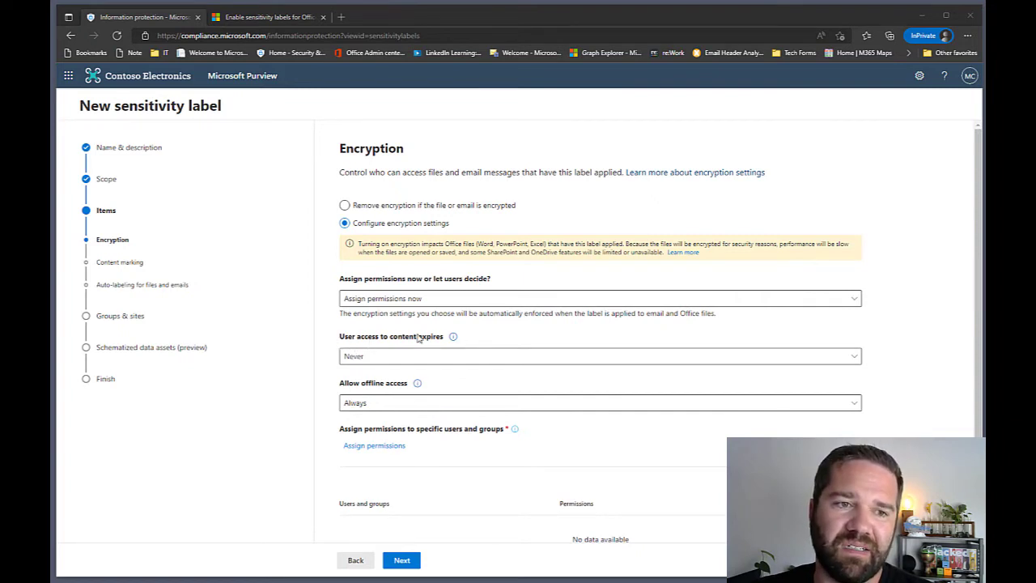
- Try expiring user access after a number of days and on Wed Aug 03 2022, and set the expiry back to Never
{"action": "left_click", "coordinate": [368, 355]}
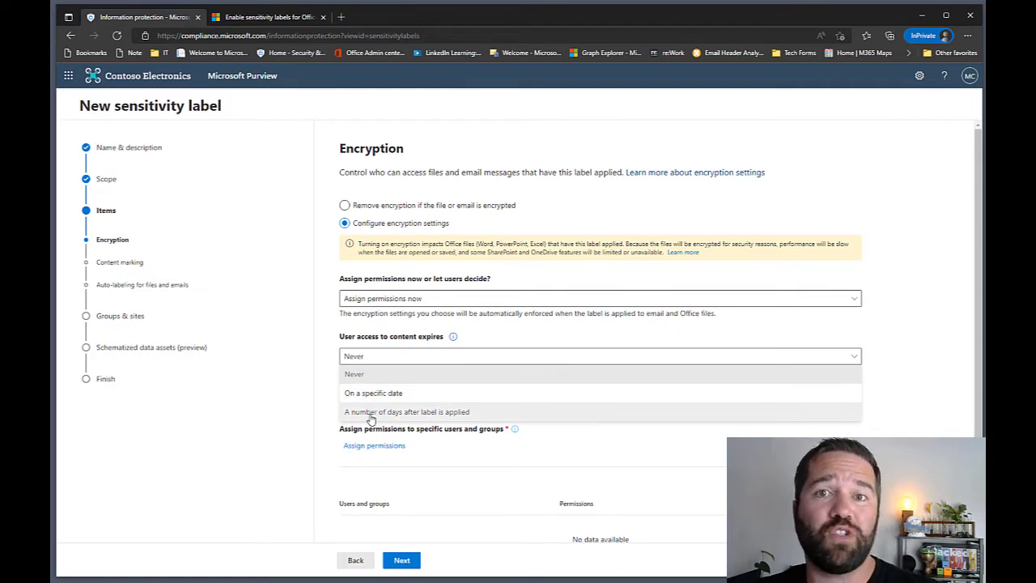
{"action": "left_click", "coordinate": [371, 414]}
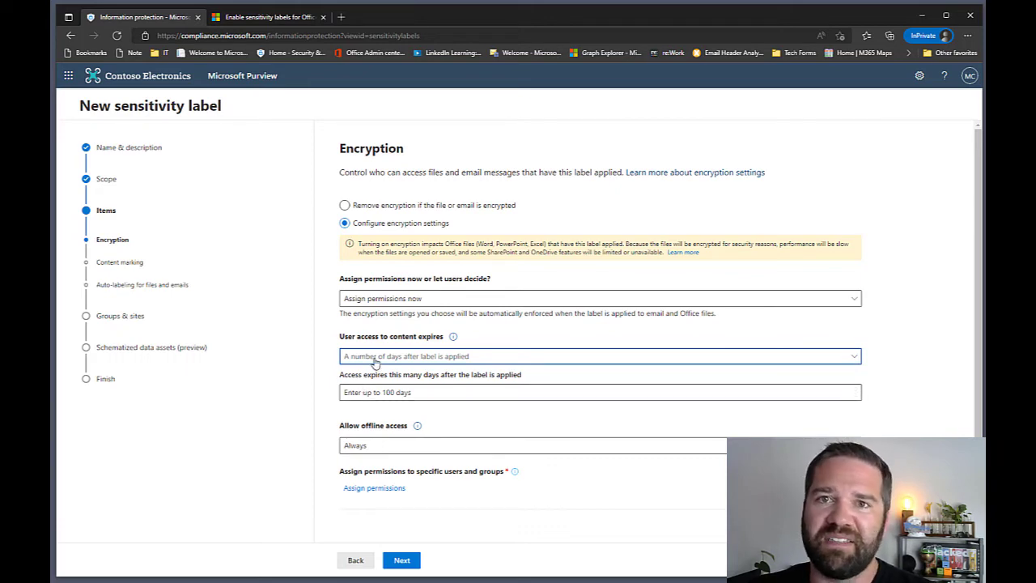
{"action": "left_click", "coordinate": [374, 364]}
{"action": "left_click", "coordinate": [394, 401]}
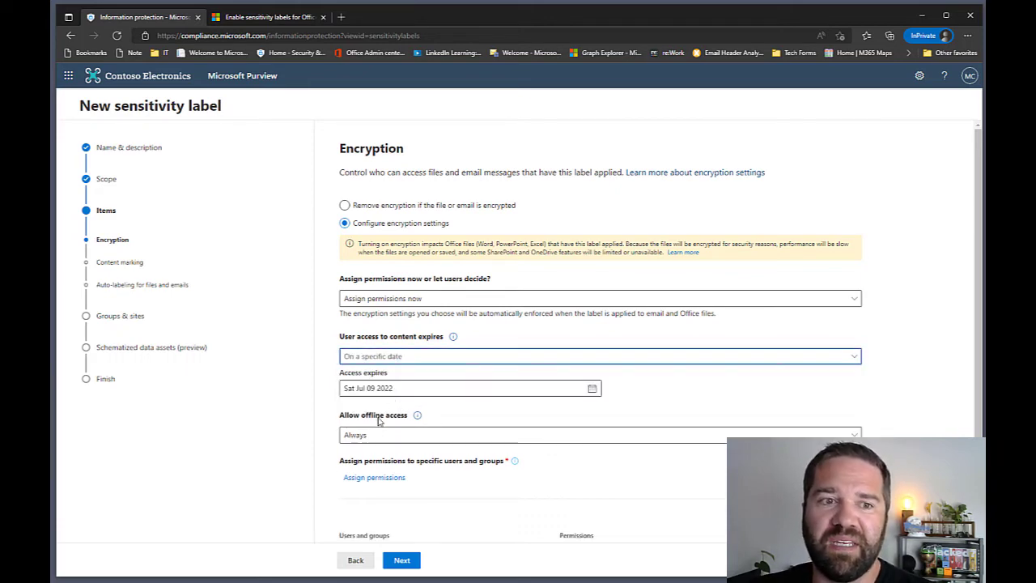
{"action": "left_click", "coordinate": [587, 390]}
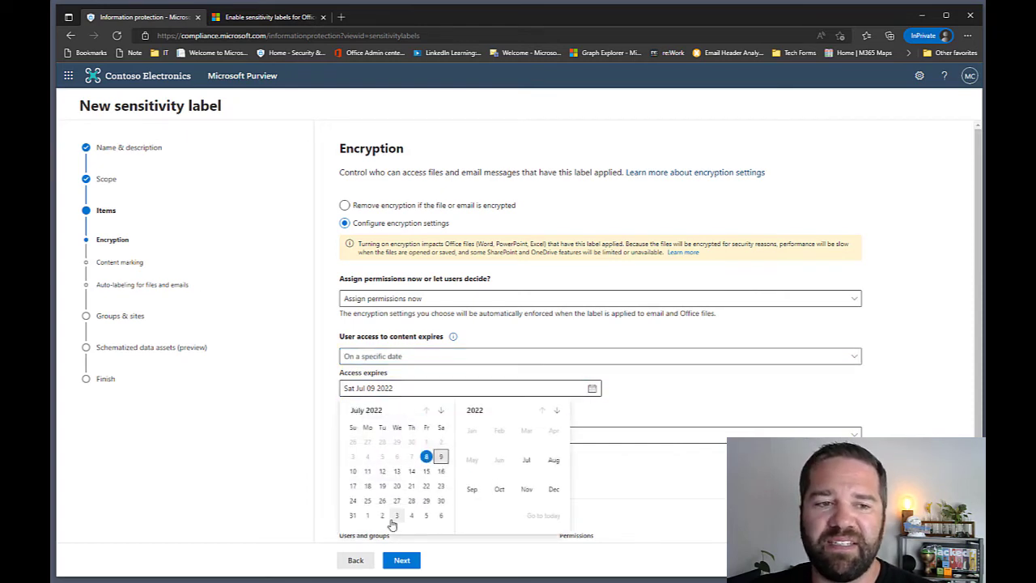
{"action": "left_click", "coordinate": [396, 517]}
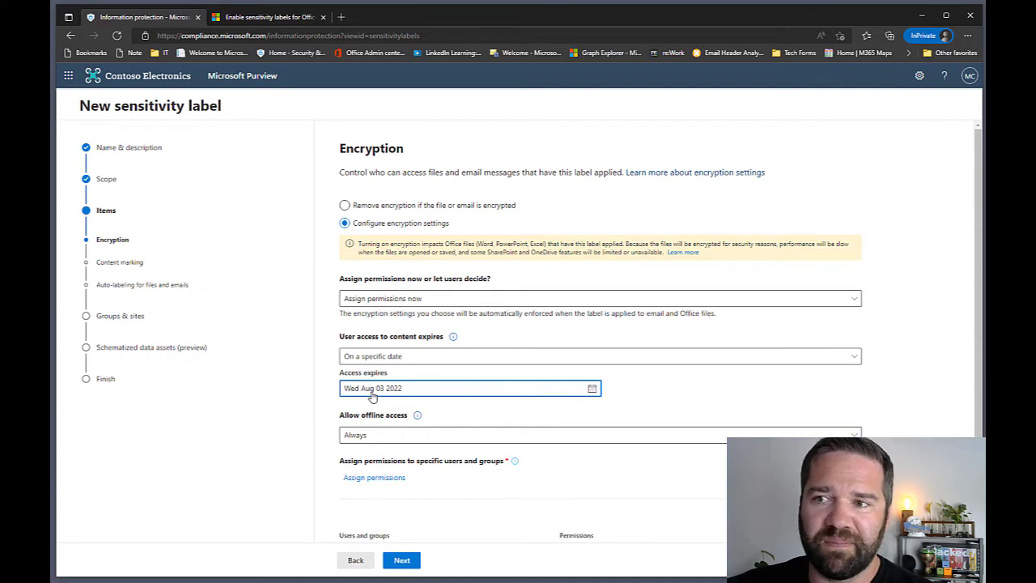
{"action": "left_click", "coordinate": [441, 356]}
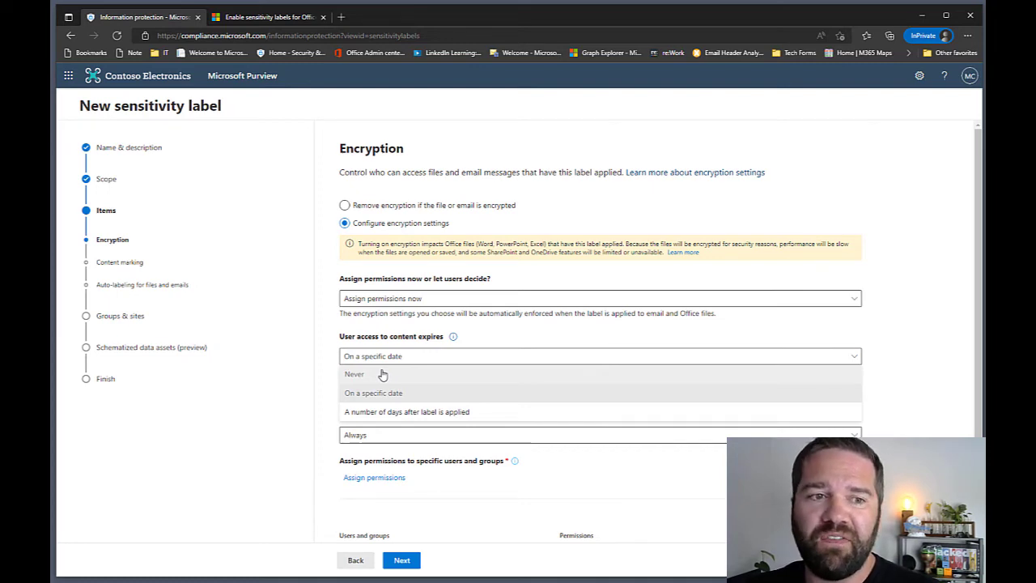
{"action": "left_click", "coordinate": [383, 374]}
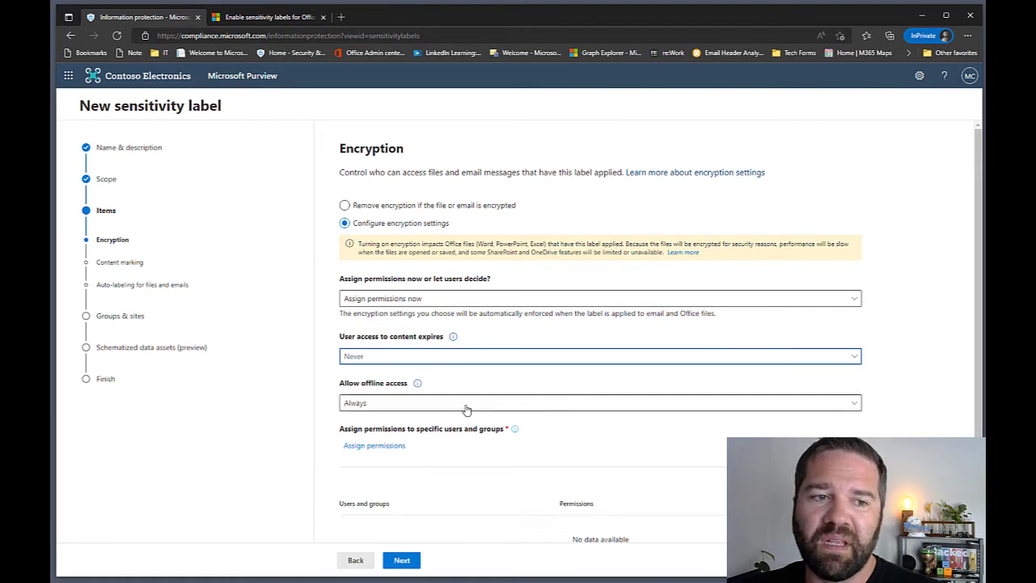
- Allow offline access to the content only for a number of days and set it to 3 days
{"action": "left_click", "coordinate": [394, 402]}
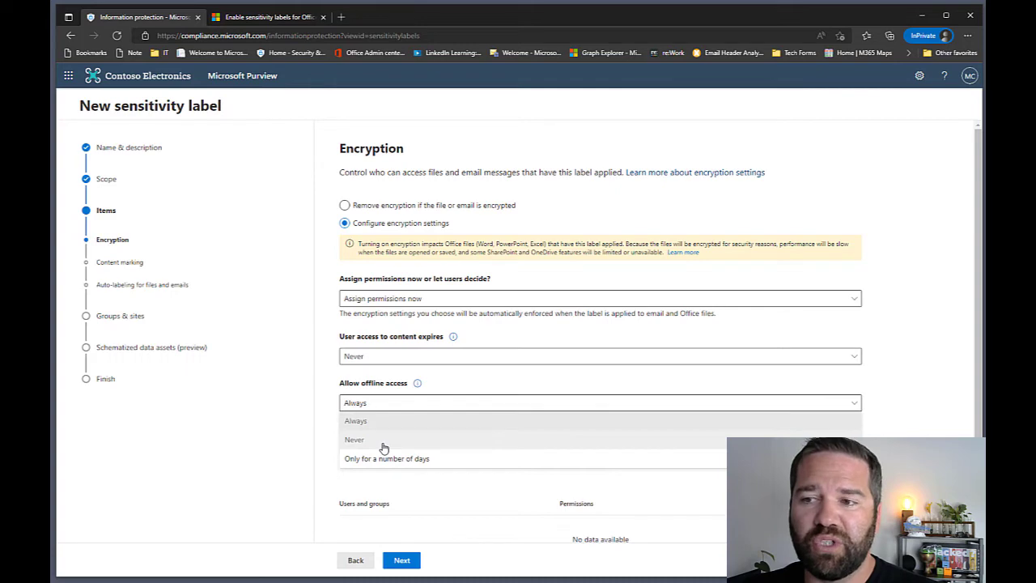
{"action": "mouse_move", "coordinate": [418, 385]}
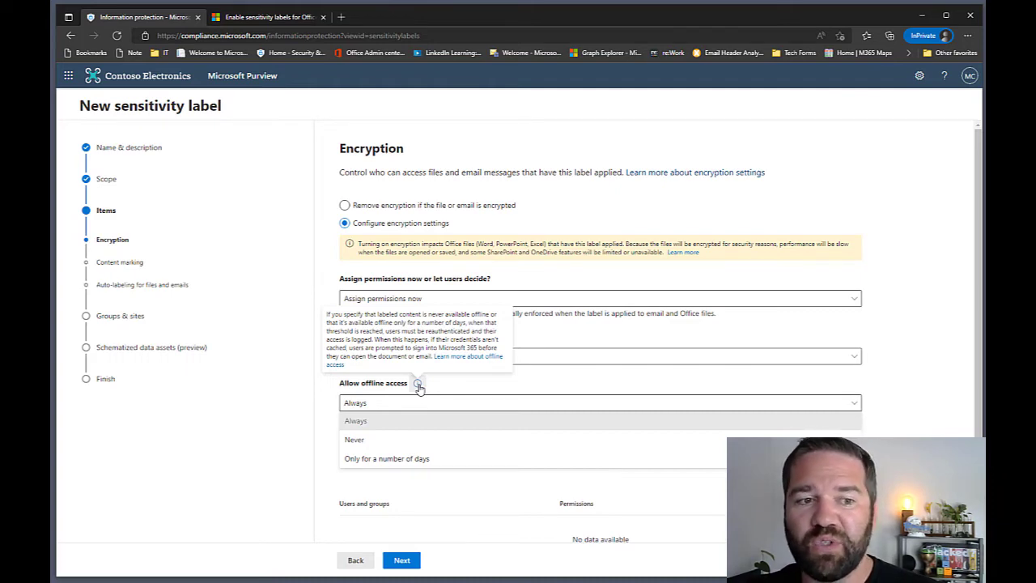
{"action": "left_click", "coordinate": [361, 466]}
{"action": "left_click", "coordinate": [416, 438]}
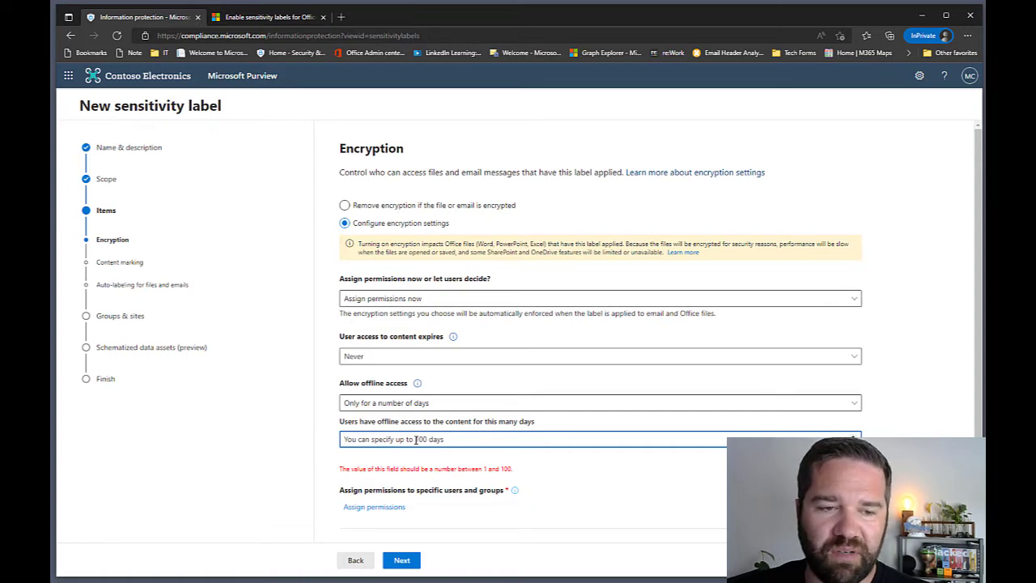
{"action": "type", "text": "3"}
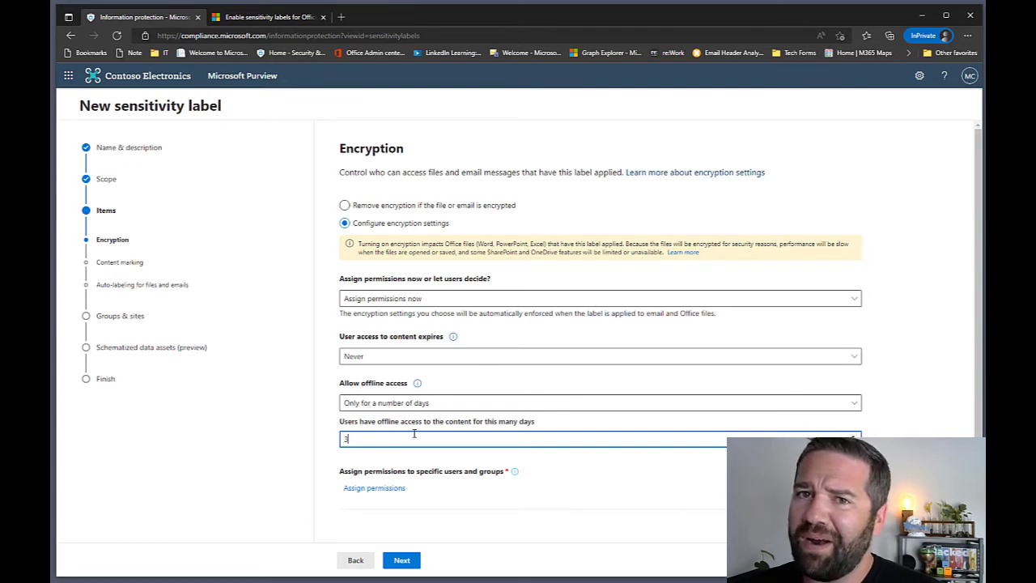
{"action": "double_click", "coordinate": [406, 438]}
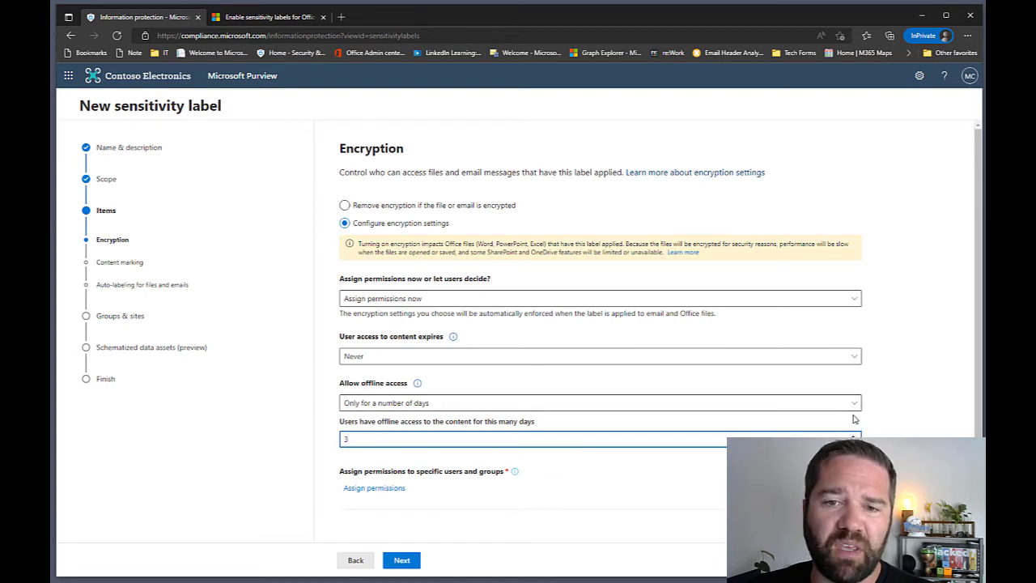
{"action": "left_click", "coordinate": [688, 403]}
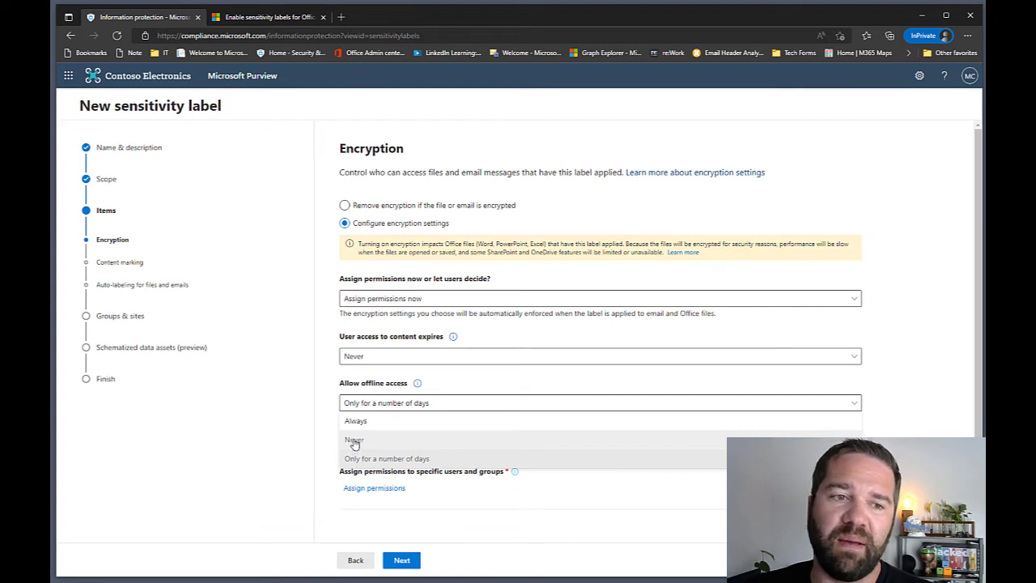
{"action": "left_click", "coordinate": [319, 488]}
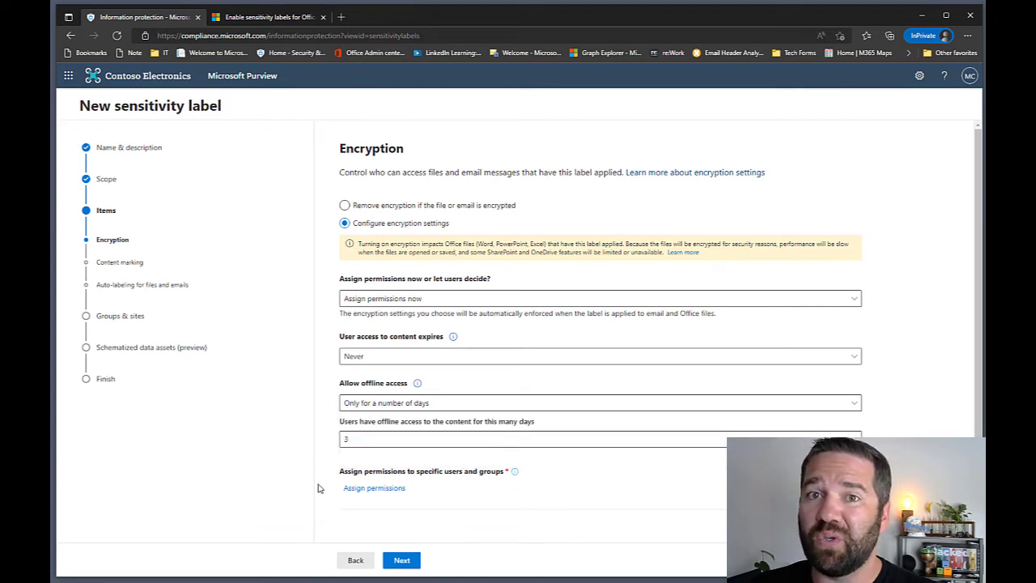
- Start assigning the label's encryption permissions and add all users and groups in the organization
{"action": "scroll", "coordinate": [538, 490], "scroll_direction": "down", "scroll_amount": 1}
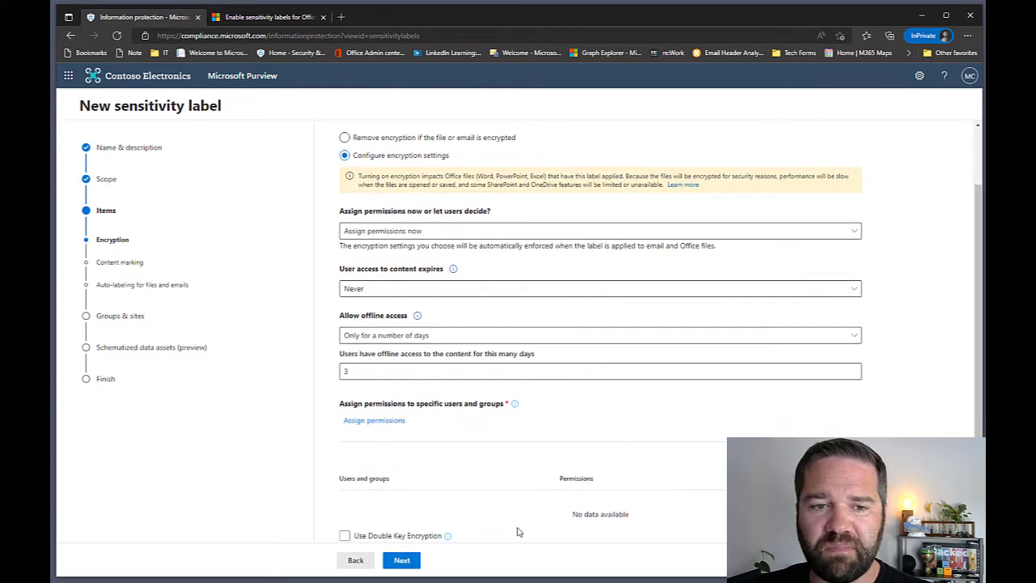
{"action": "left_click", "coordinate": [395, 427]}
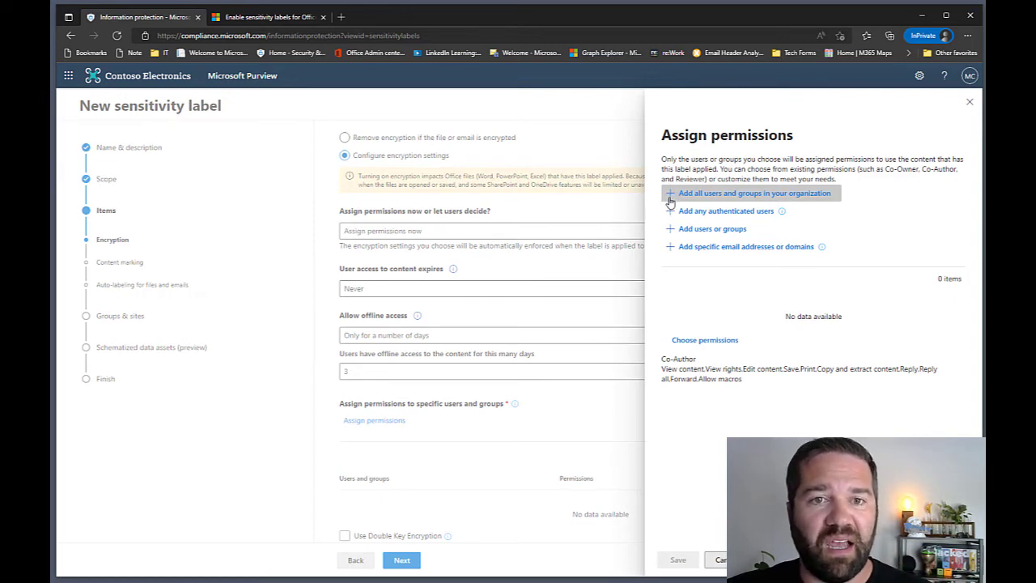
{"action": "left_click", "coordinate": [758, 196]}
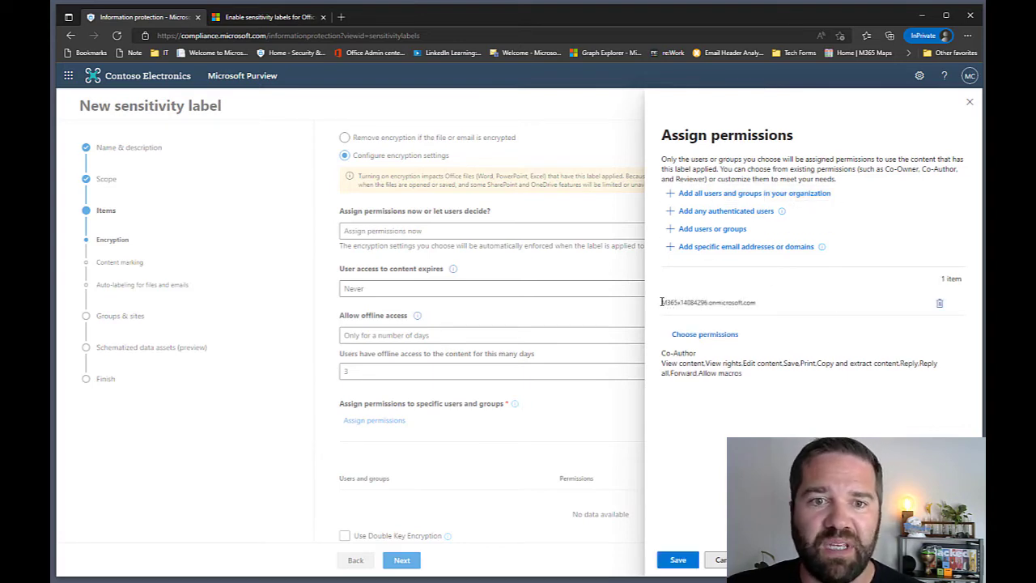
{"action": "left_click_drag", "start_coordinate": [663, 302], "coordinate": [709, 305]}
{"action": "left_click", "coordinate": [726, 286]}
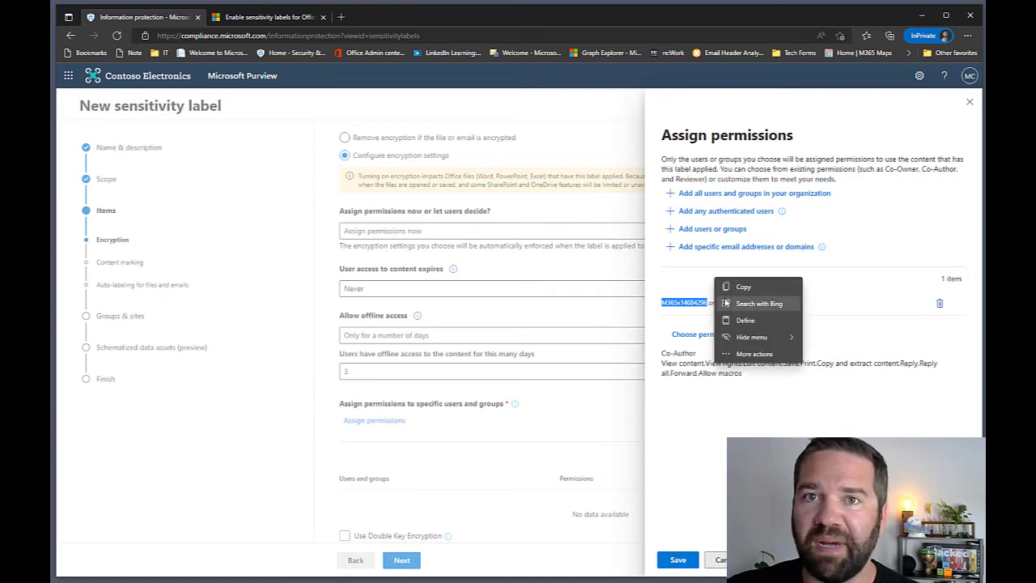
{"action": "left_click", "coordinate": [780, 339]}
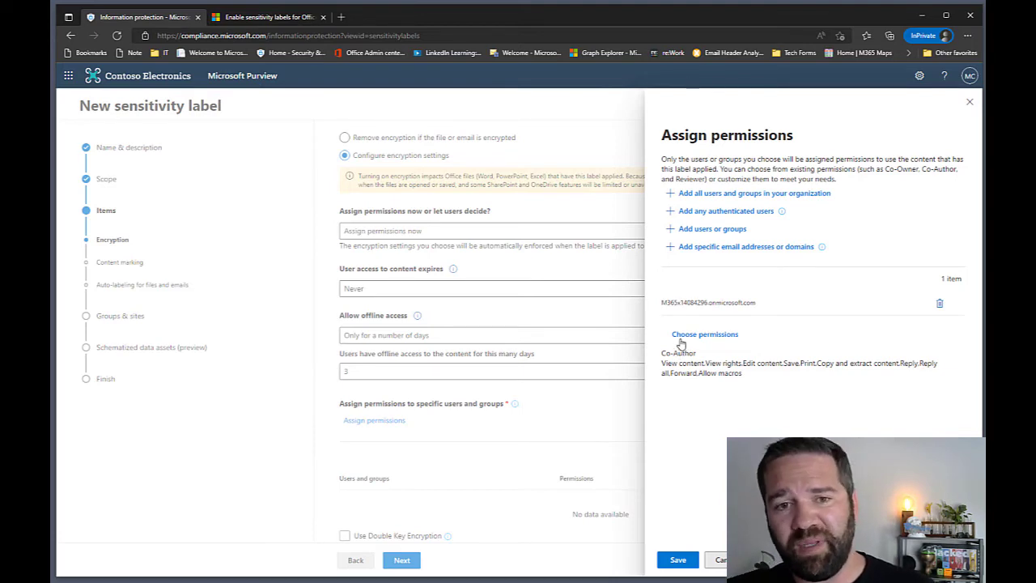
- Give the organization's users and groups the Co-Owner permission level and save the assignment
{"action": "left_click", "coordinate": [680, 336]}
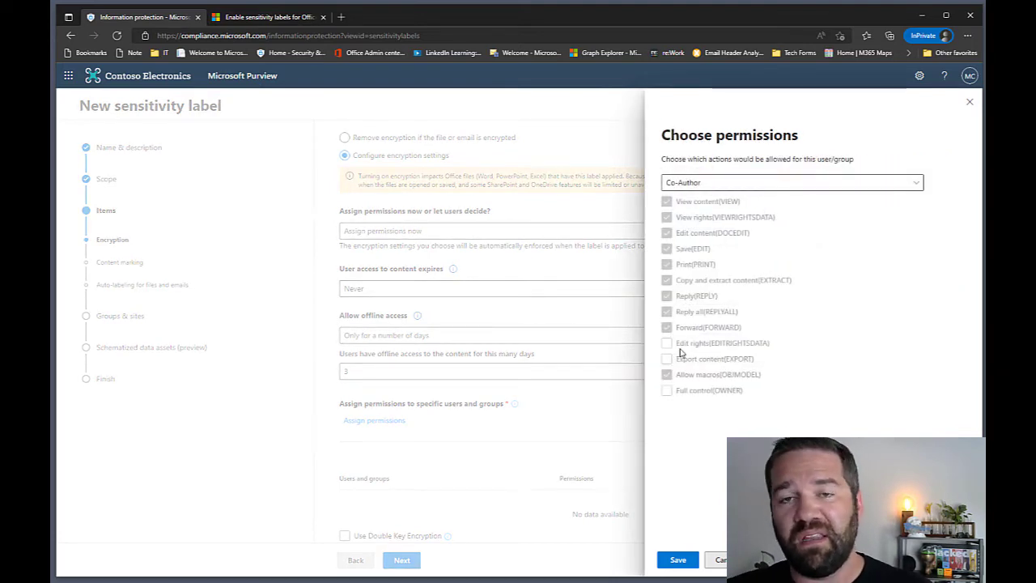
{"action": "left_click", "coordinate": [706, 186]}
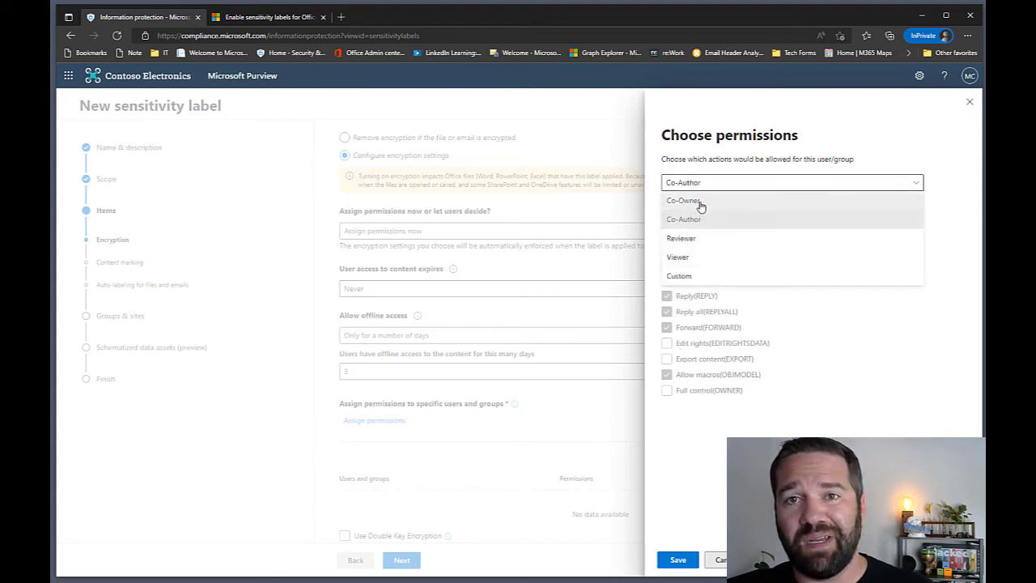
{"action": "left_click", "coordinate": [700, 206]}
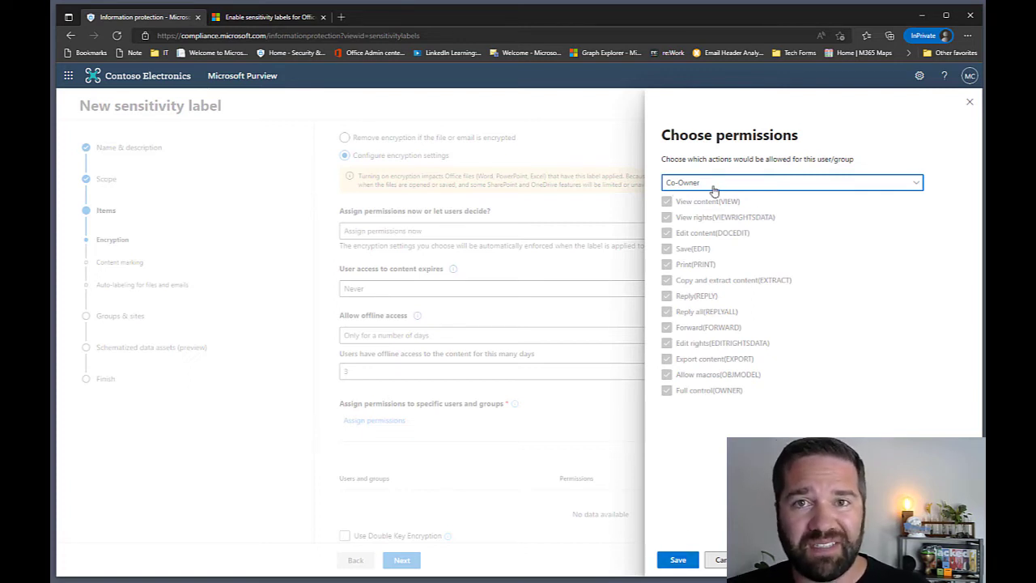
{"action": "left_click", "coordinate": [670, 564]}
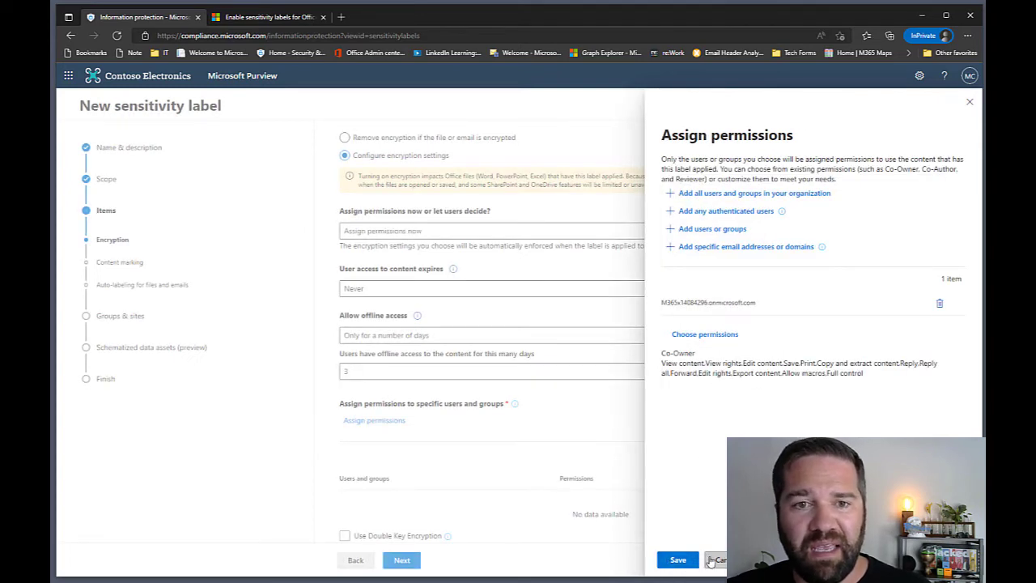
{"action": "left_click", "coordinate": [670, 559]}
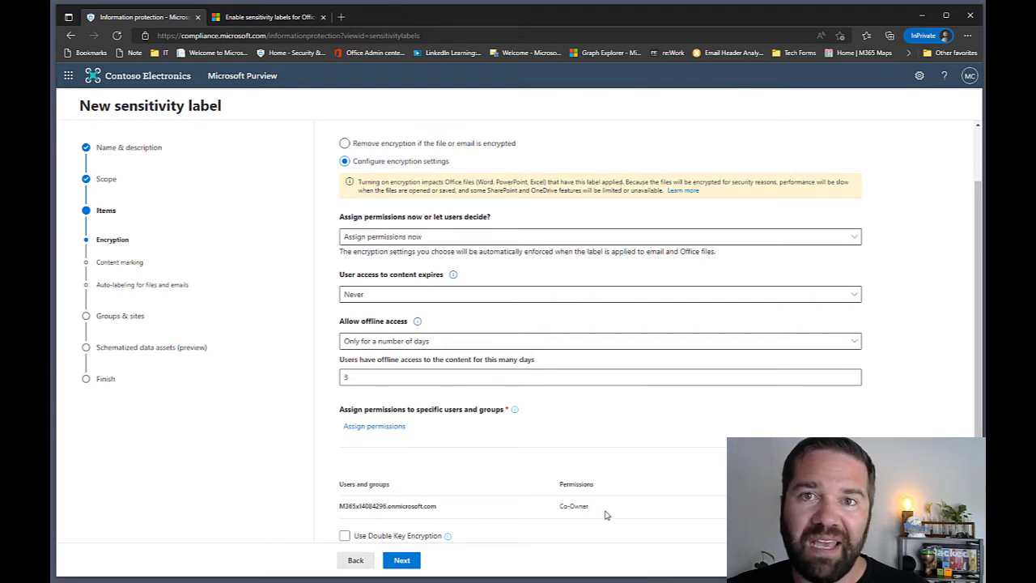
- Start a second permission assignment containing only any authenticated users, removing the organization entry from it
{"action": "left_click", "coordinate": [381, 426]}
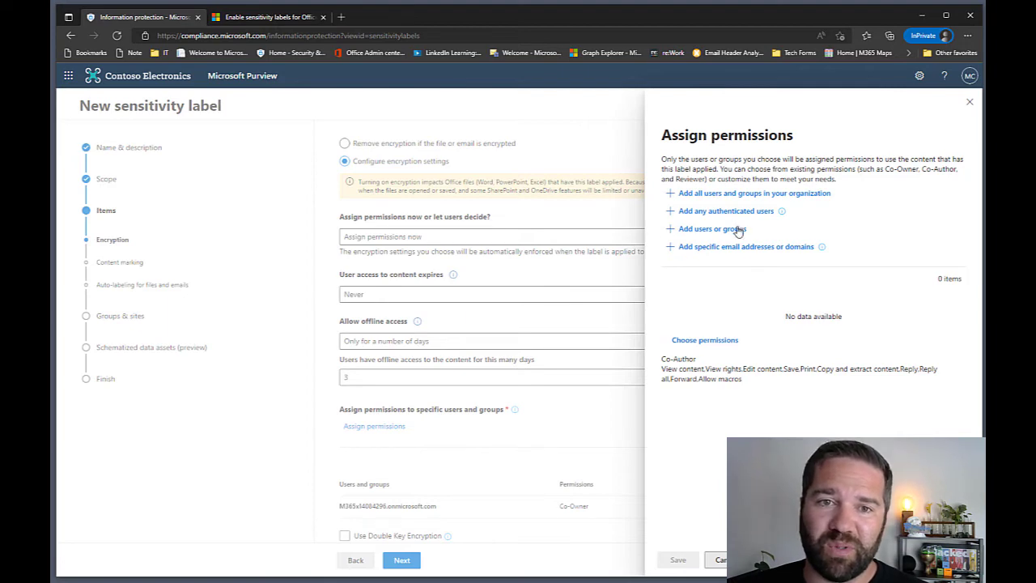
{"action": "left_click", "coordinate": [706, 196]}
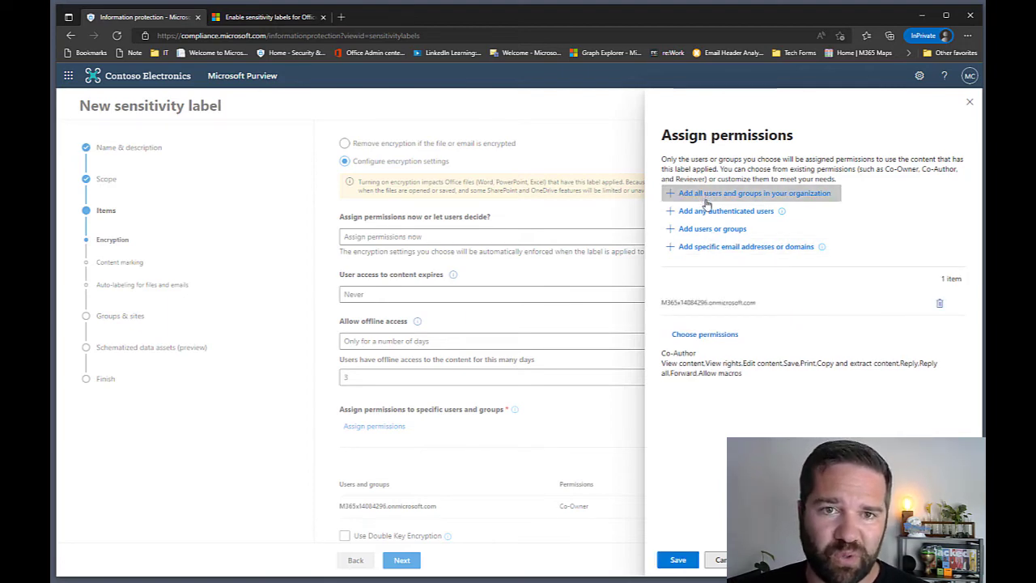
{"action": "left_click", "coordinate": [706, 213]}
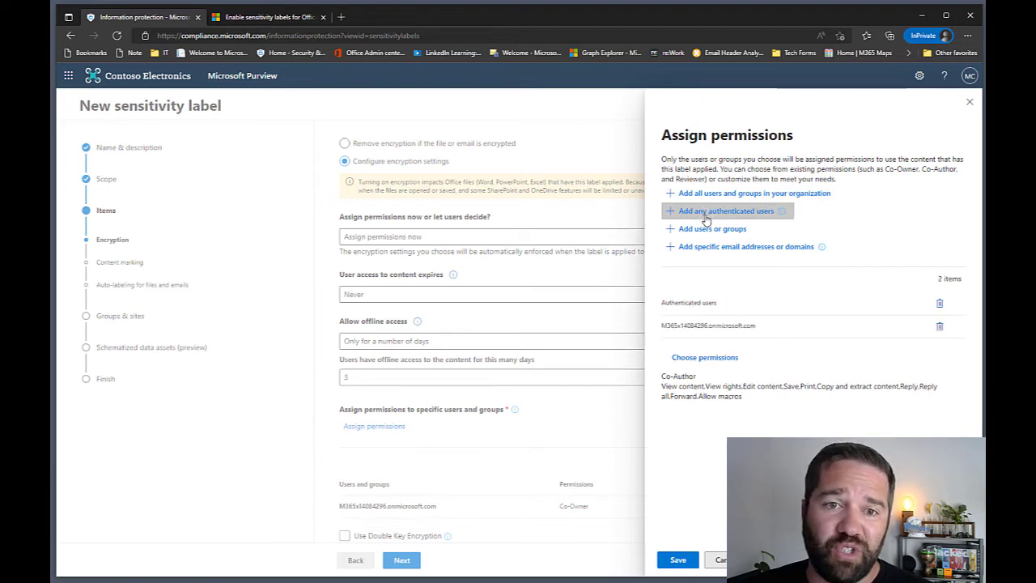
{"action": "left_click", "coordinate": [939, 325]}
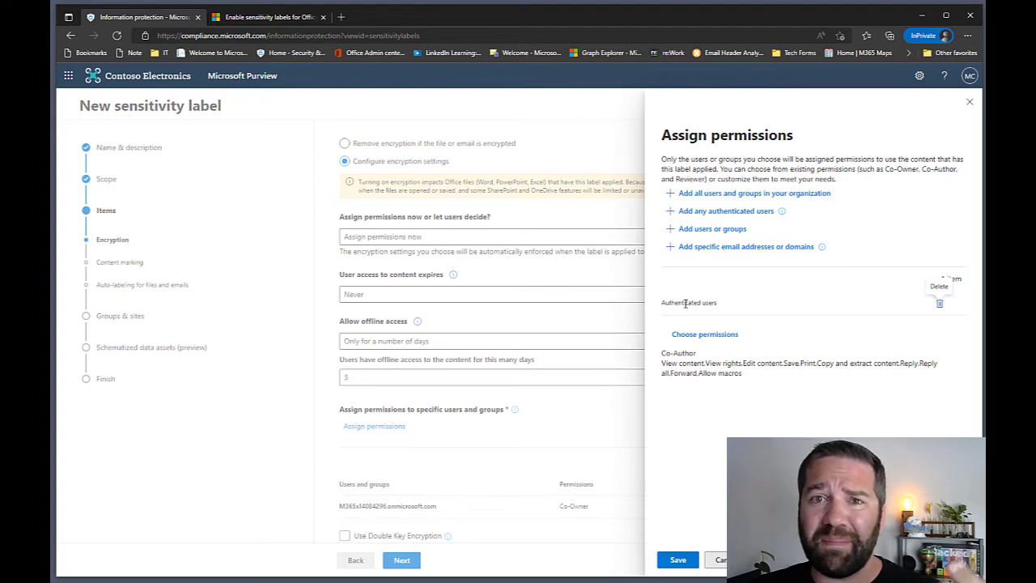
{"action": "left_click", "coordinate": [726, 335]}
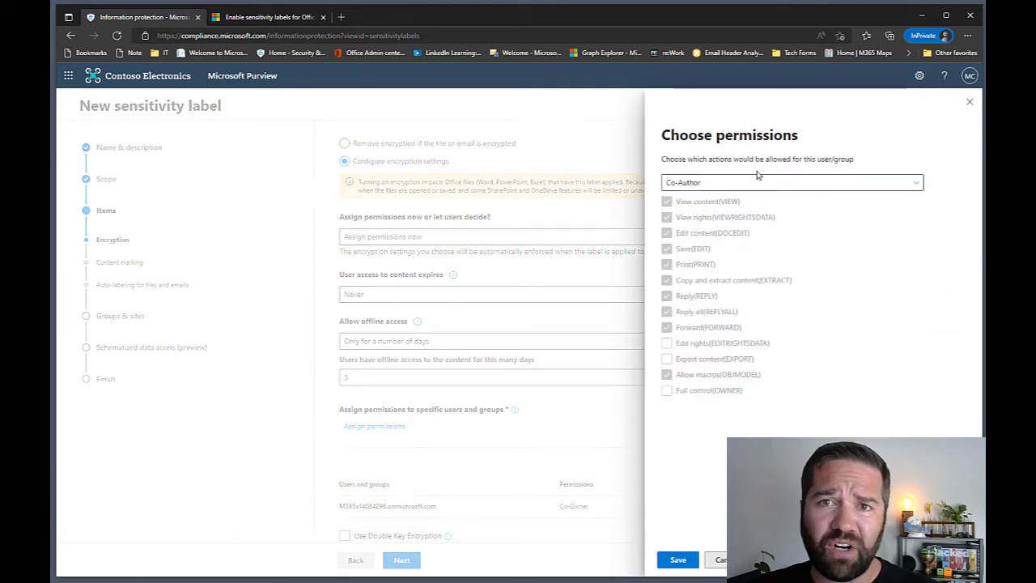
{"action": "left_click", "coordinate": [970, 103]}
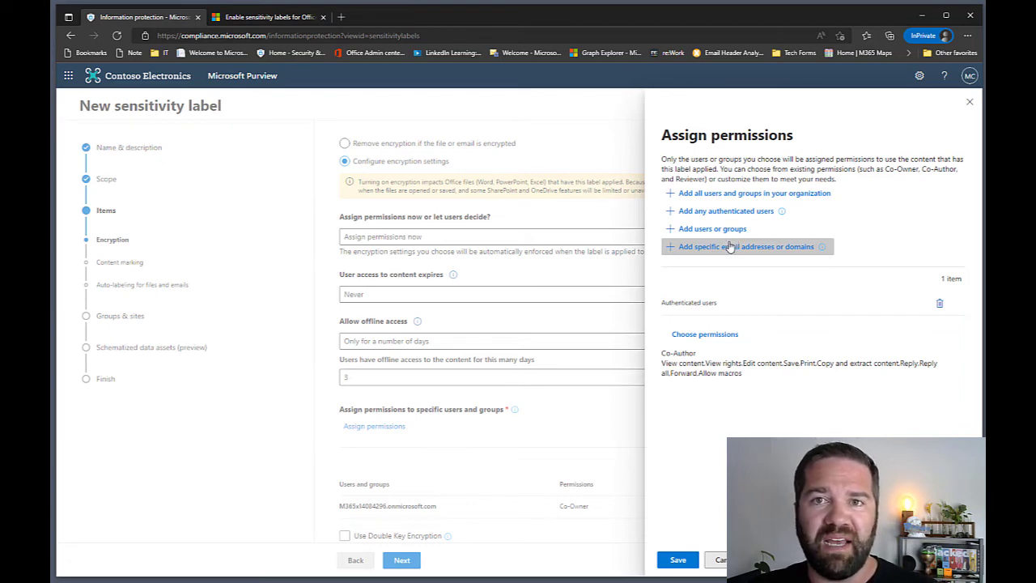
- Try Viewer for authenticated users, switch to Custom permissions with View rights (VIEWRIGHTSDATA) enabled, and save the assignment
{"action": "left_click", "coordinate": [701, 337]}
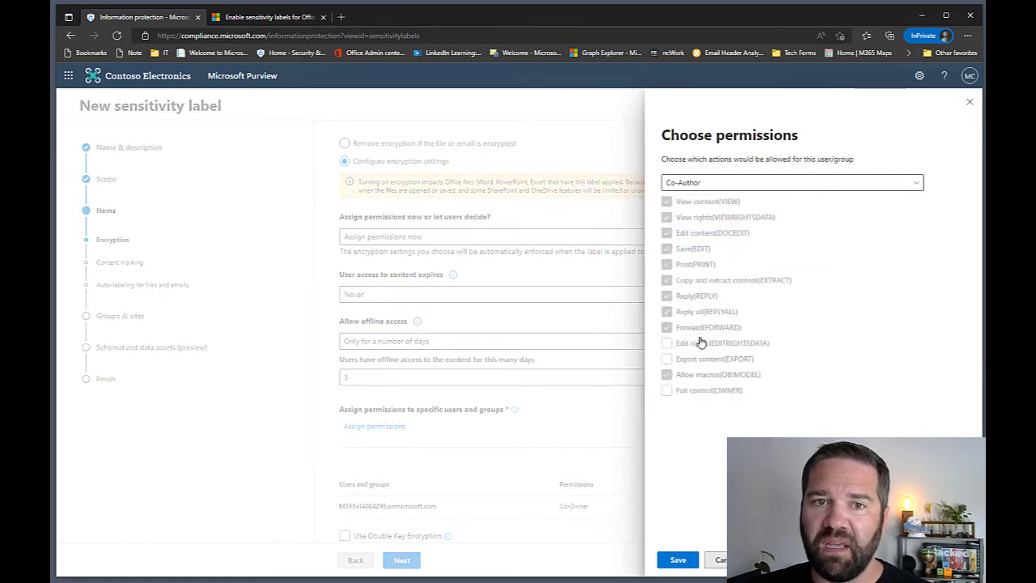
{"action": "left_click", "coordinate": [745, 186]}
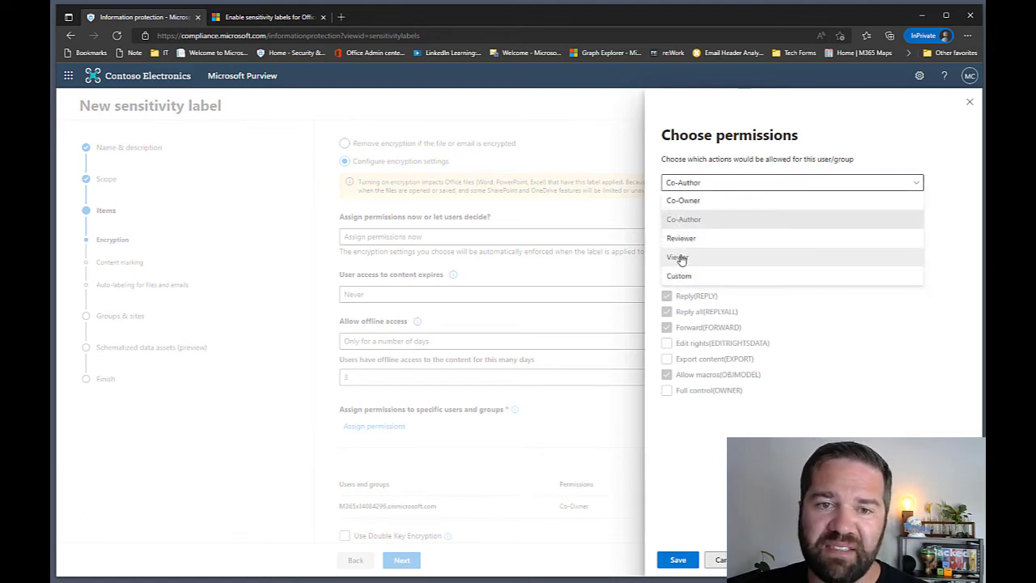
{"action": "left_click", "coordinate": [680, 257]}
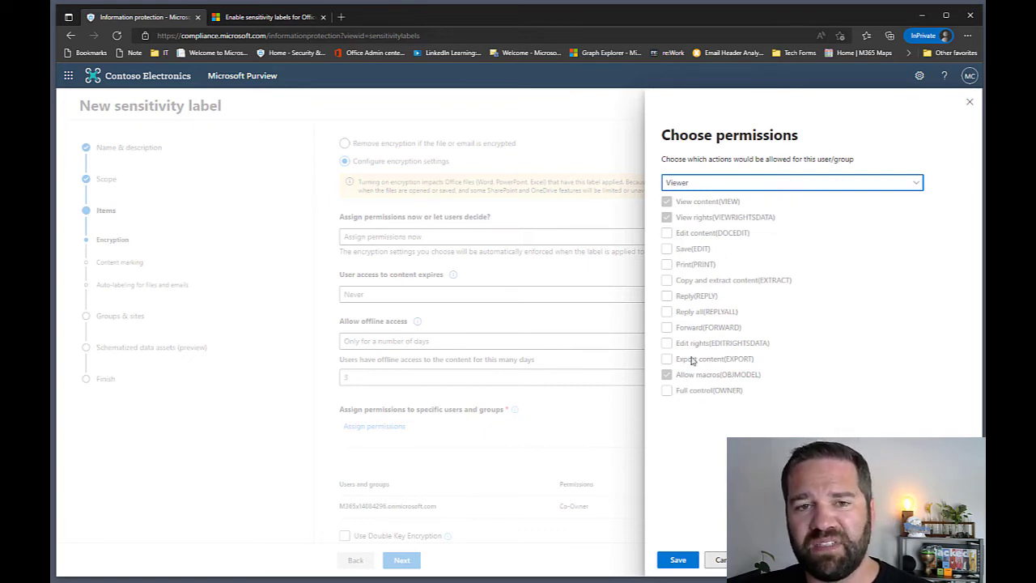
{"action": "left_click", "coordinate": [688, 188]}
{"action": "left_click", "coordinate": [703, 285]}
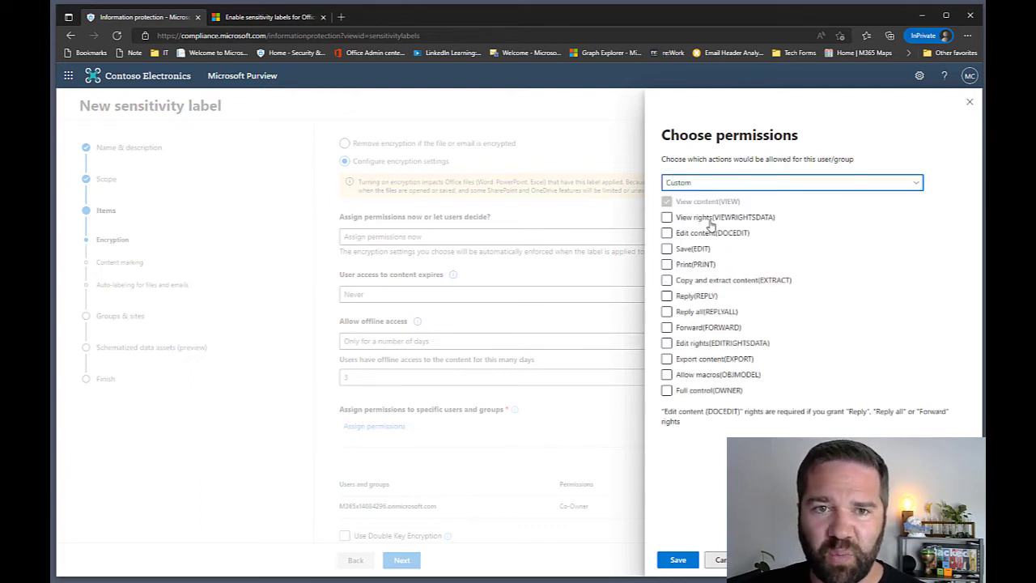
{"action": "left_click", "coordinate": [709, 220]}
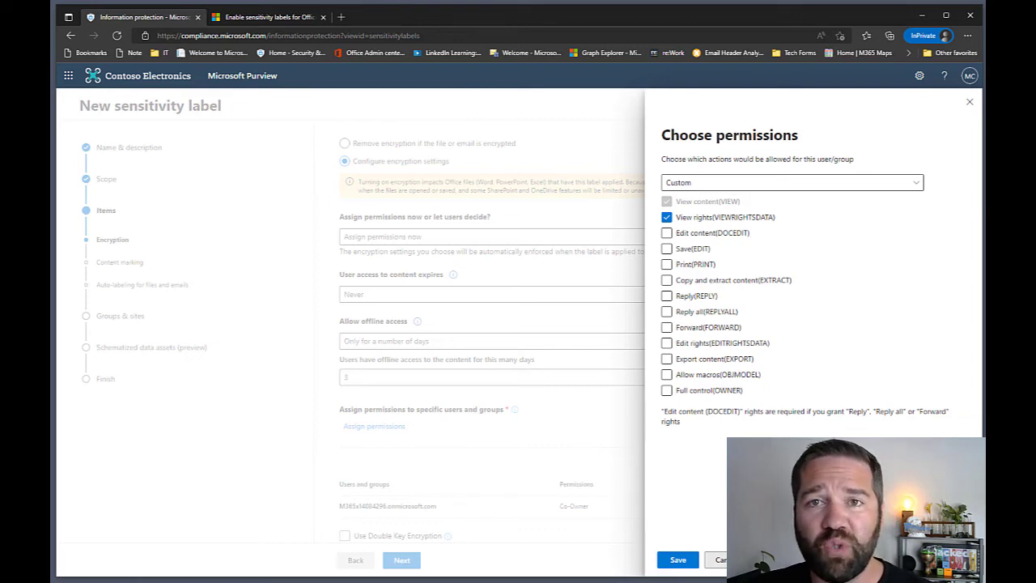
{"action": "left_click", "coordinate": [678, 559]}
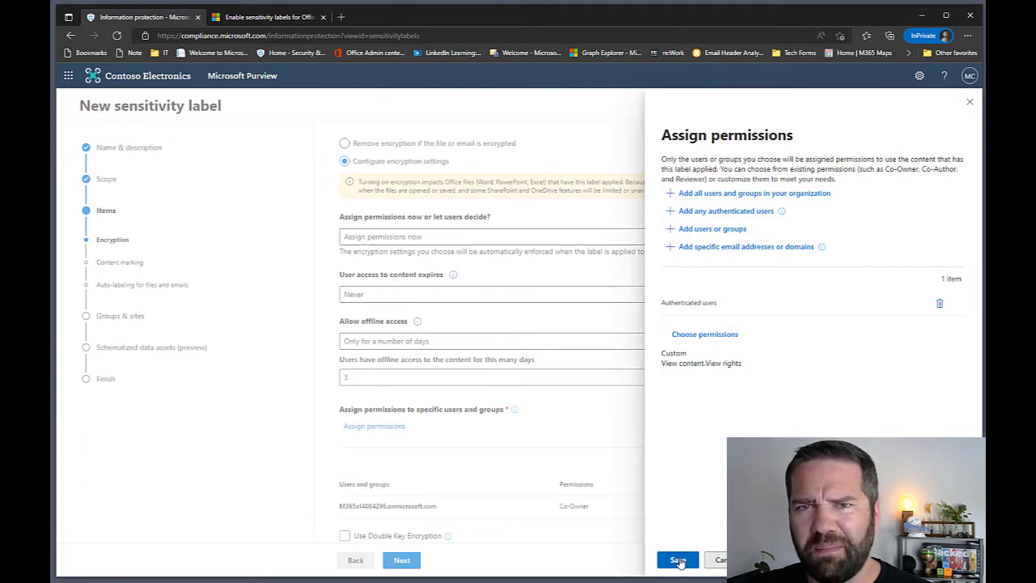
{"action": "left_click", "coordinate": [678, 560]}
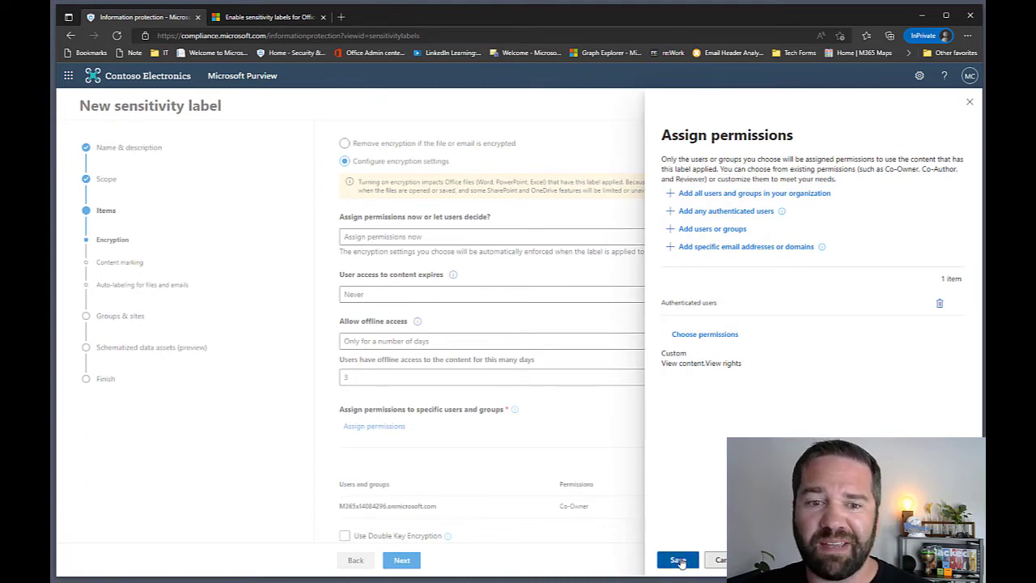
- Review the assigned permissions and remove the authenticated users entry from the list
{"action": "scroll", "coordinate": [482, 487], "scroll_direction": "down", "scroll_amount": 1}
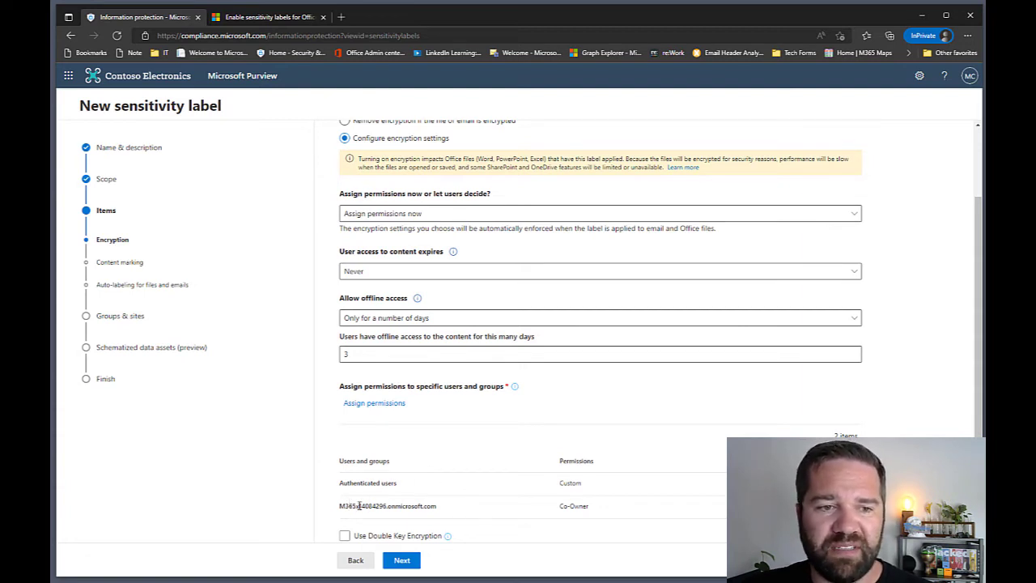
{"action": "left_click_drag", "start_coordinate": [358, 505], "coordinate": [430, 508]}
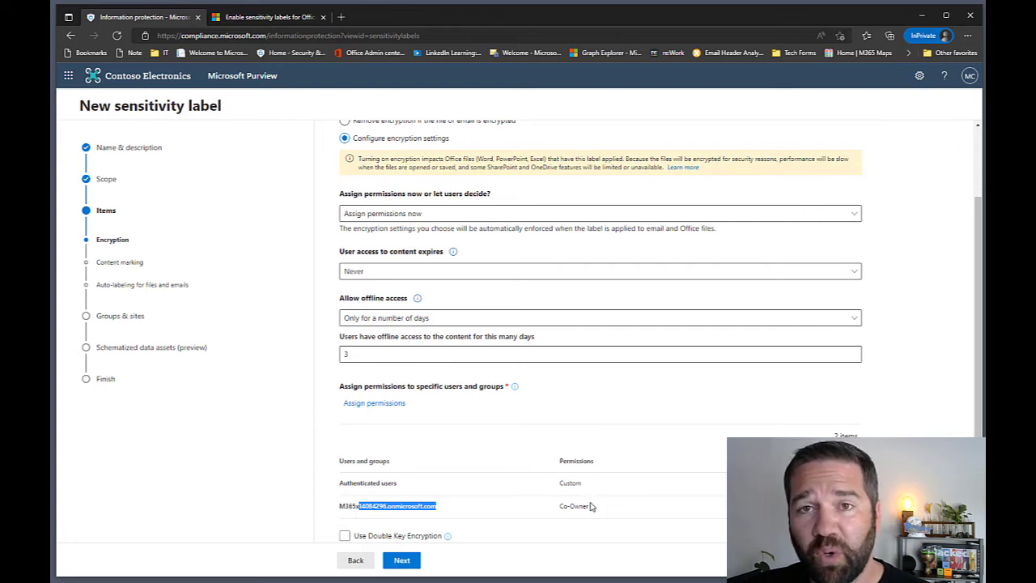
{"action": "left_click_drag", "start_coordinate": [355, 483], "coordinate": [413, 488]}
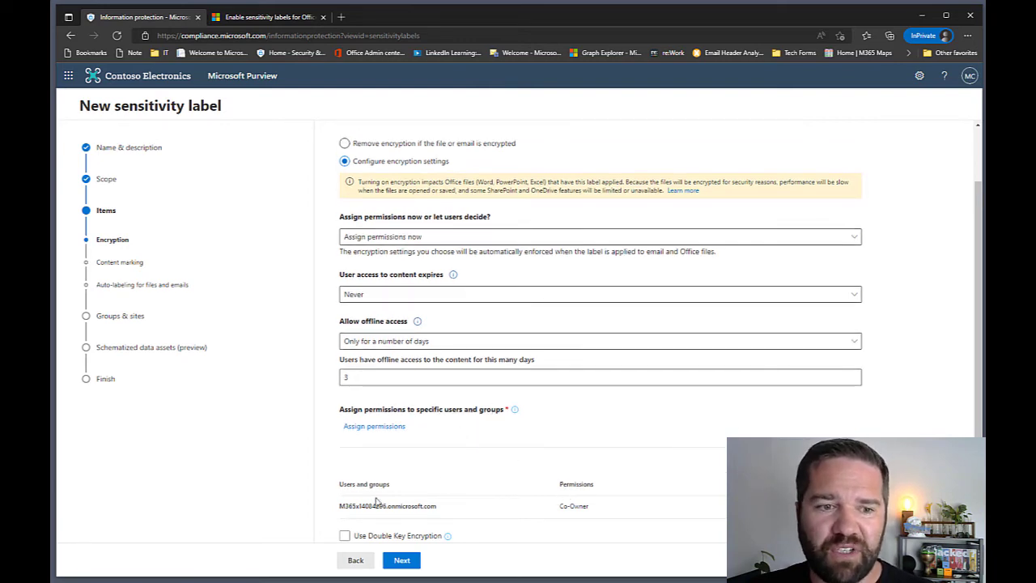
- Continue to content marking, turn it on, and add a header with the text Confidential
{"action": "left_click", "coordinate": [402, 560]}
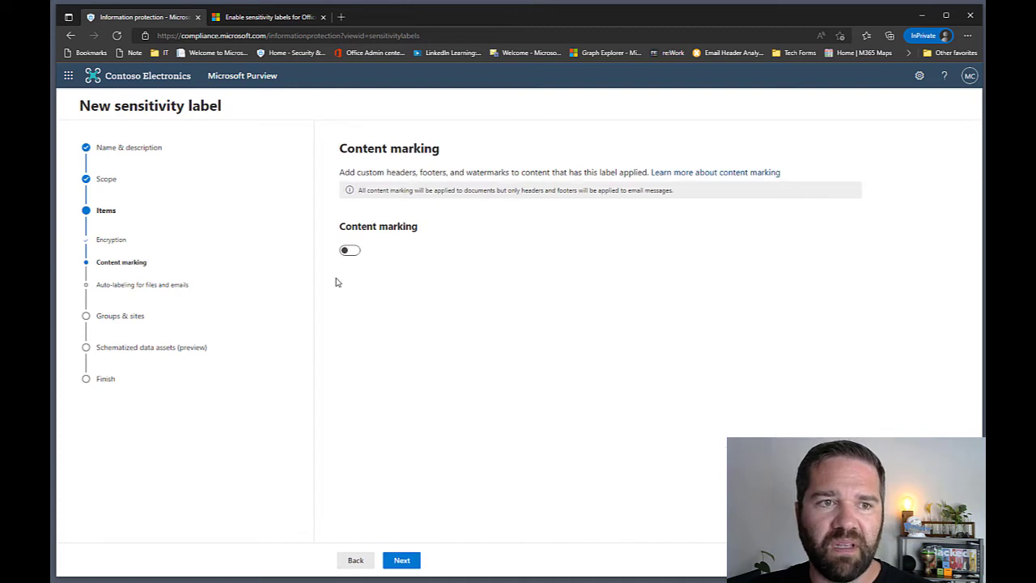
{"action": "left_click", "coordinate": [349, 250]}
{"action": "left_click", "coordinate": [361, 311]}
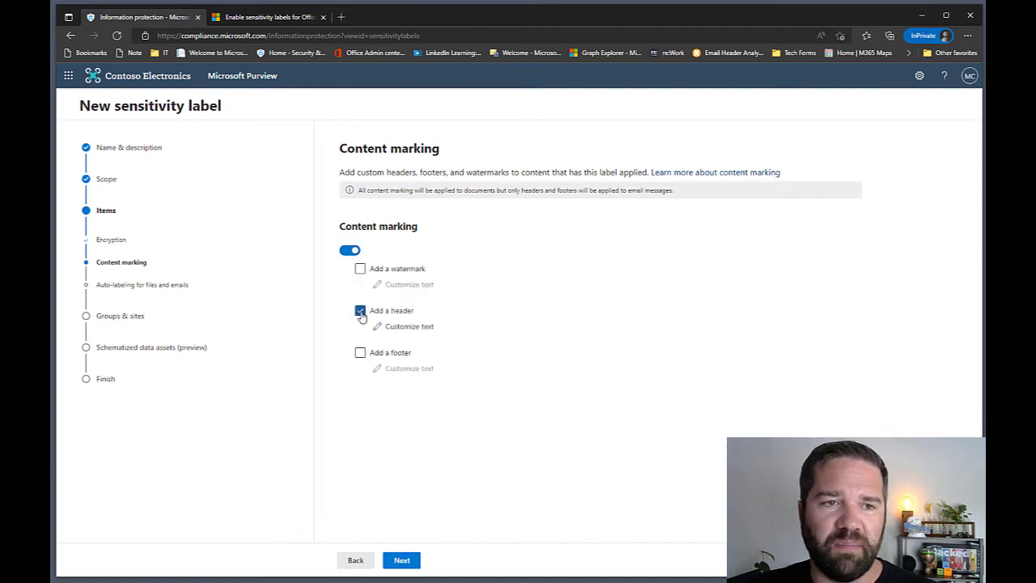
{"action": "left_click", "coordinate": [417, 327]}
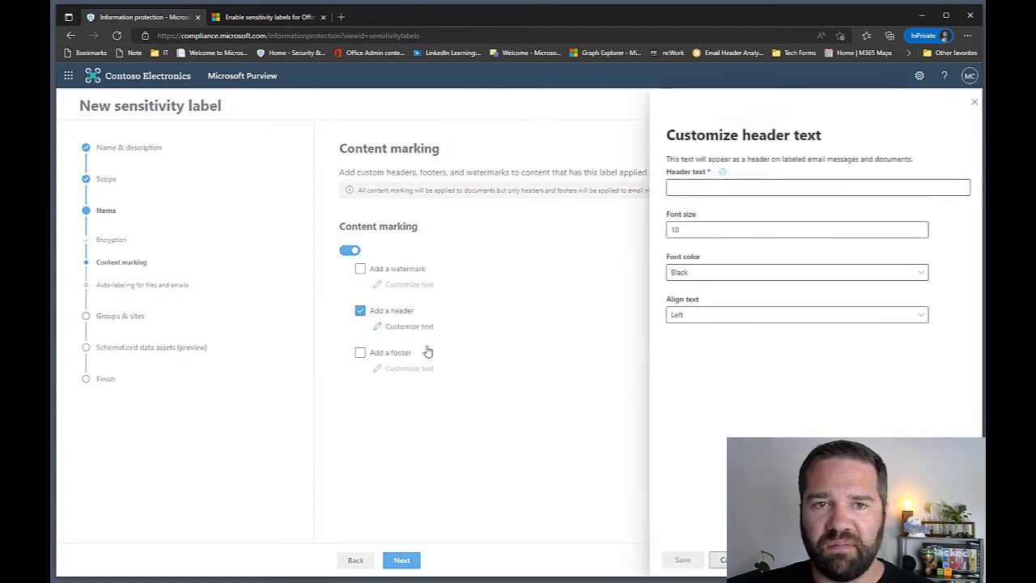
{"action": "left_click", "coordinate": [725, 182]}
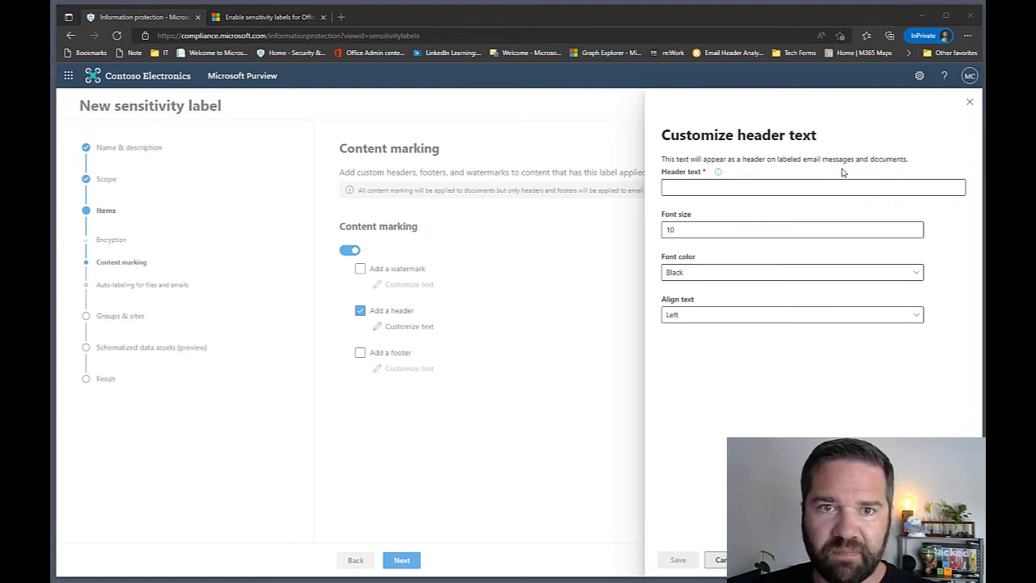
{"action": "left_click", "coordinate": [687, 185]}
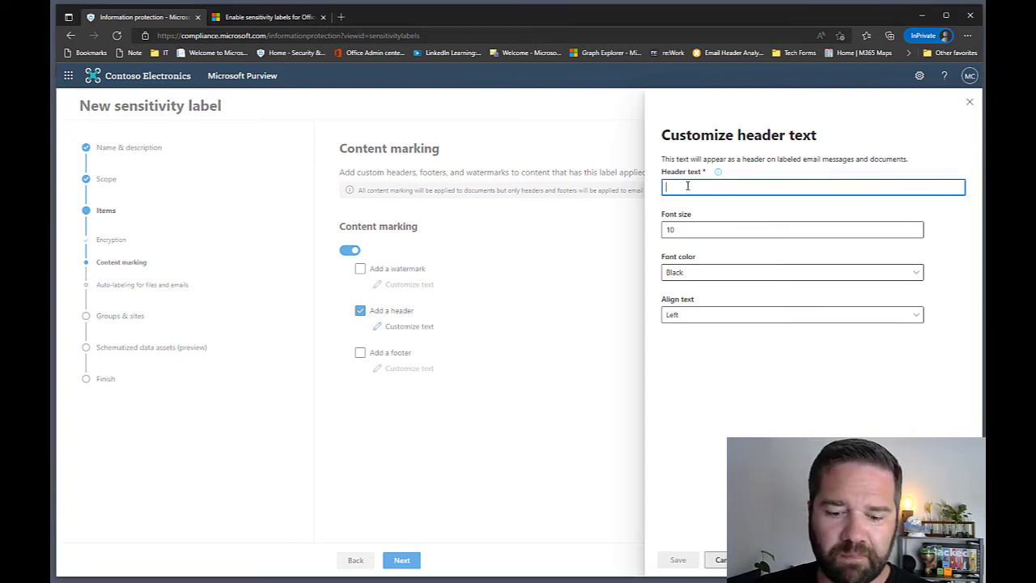
{"action": "type", "text": "Confidential"}
- Set the header's font color to Red and its alignment to Center, save it, and continue to auto-labeling
{"action": "left_click", "coordinate": [691, 272]}
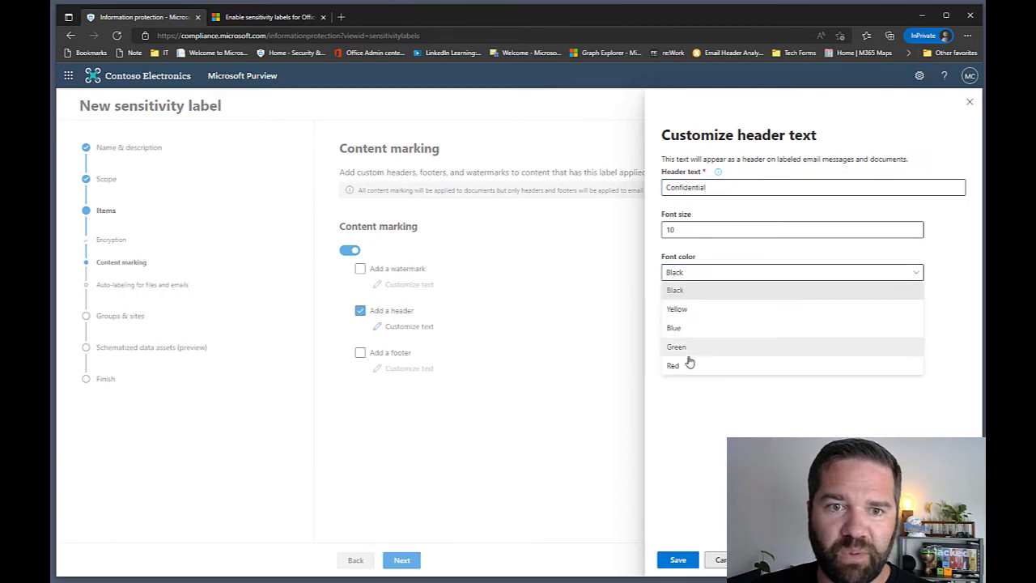
{"action": "left_click", "coordinate": [689, 365]}
{"action": "left_click", "coordinate": [687, 316]}
{"action": "left_click", "coordinate": [686, 354]}
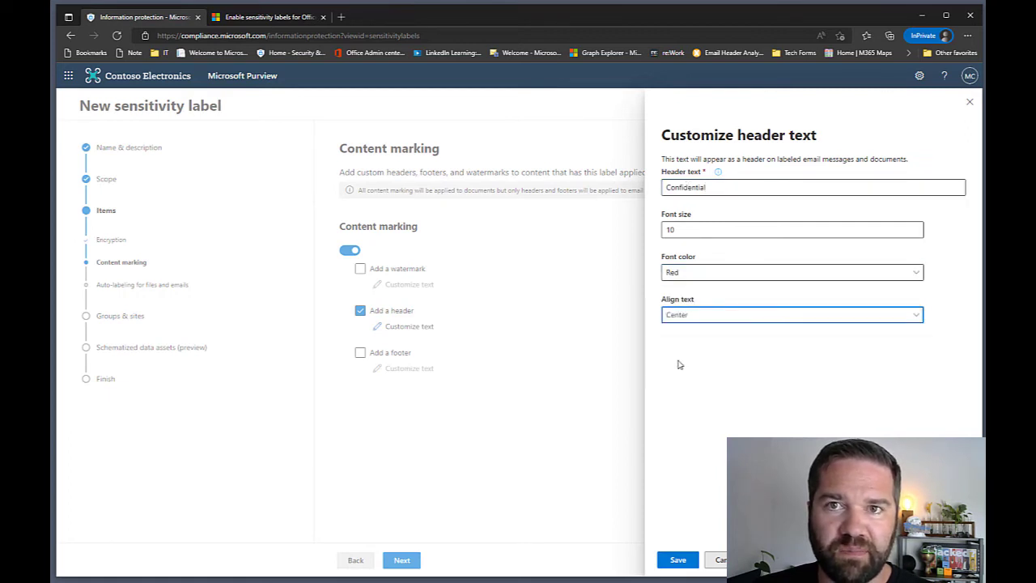
{"action": "left_click", "coordinate": [678, 559]}
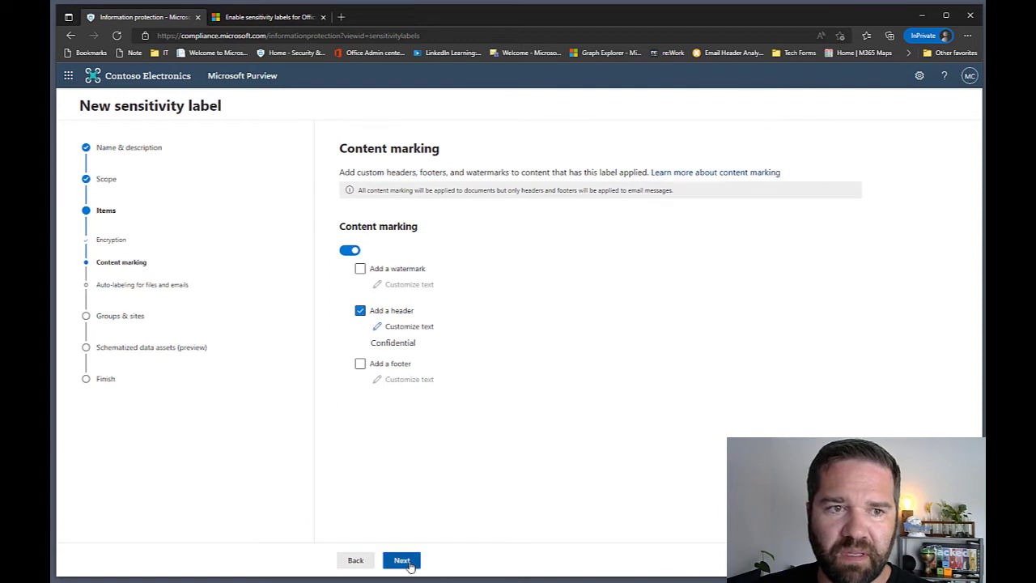
{"action": "left_click", "coordinate": [402, 560]}
- Return to the label's auto-labeling settings for files and emails by way of the protection settings for labeled items
{"action": "left_click", "coordinate": [408, 564]}
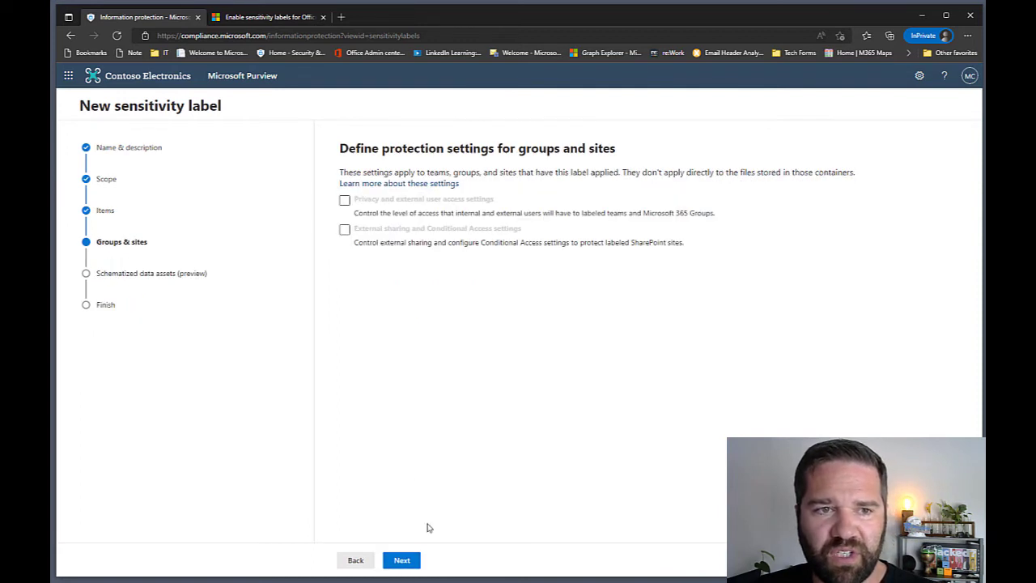
{"action": "left_click", "coordinate": [354, 560]}
{"action": "left_click", "coordinate": [354, 560]}
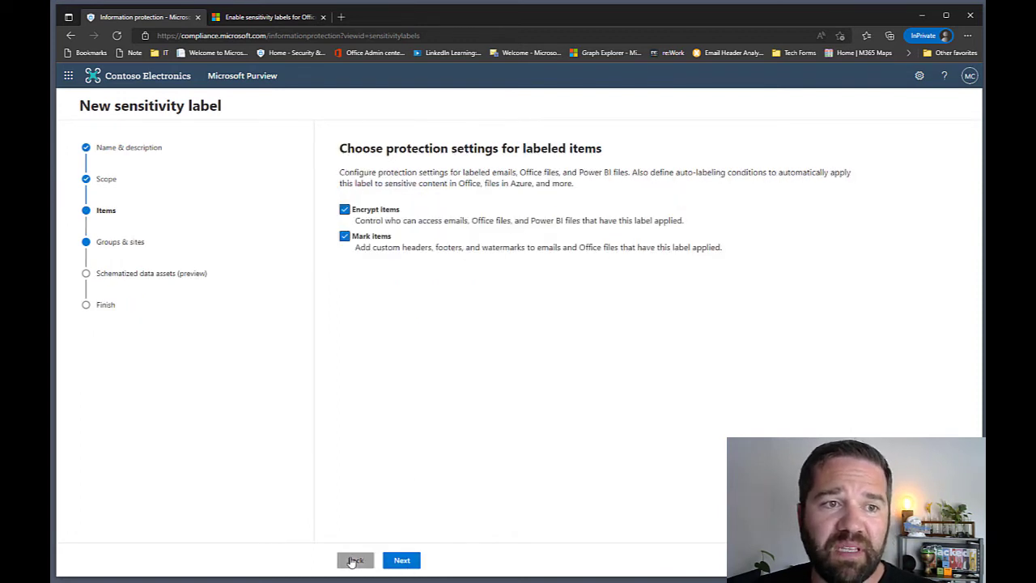
{"action": "left_click", "coordinate": [402, 560]}
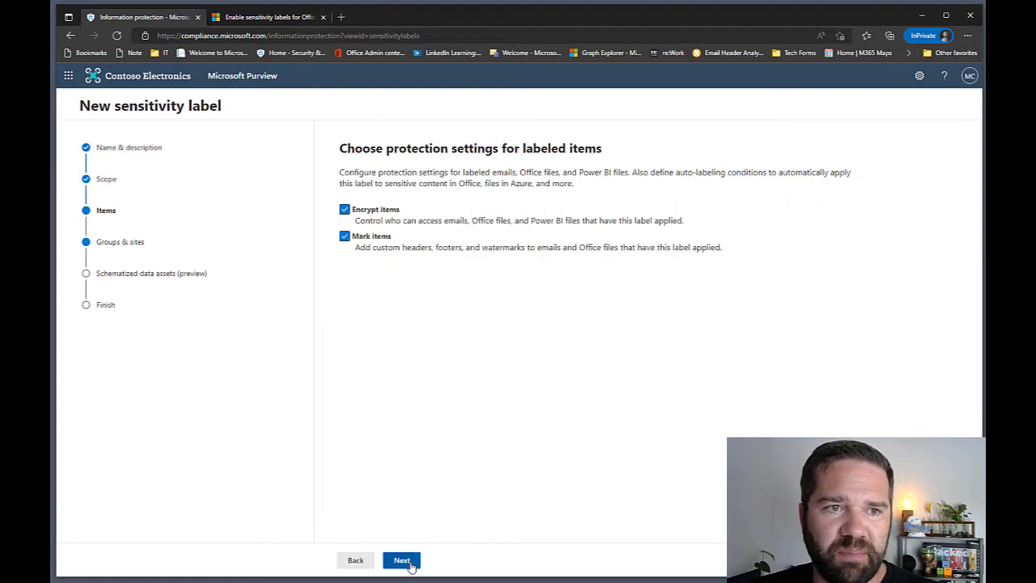
{"action": "left_click", "coordinate": [405, 562]}
{"action": "left_click", "coordinate": [407, 562]}
{"action": "left_click", "coordinate": [401, 558]}
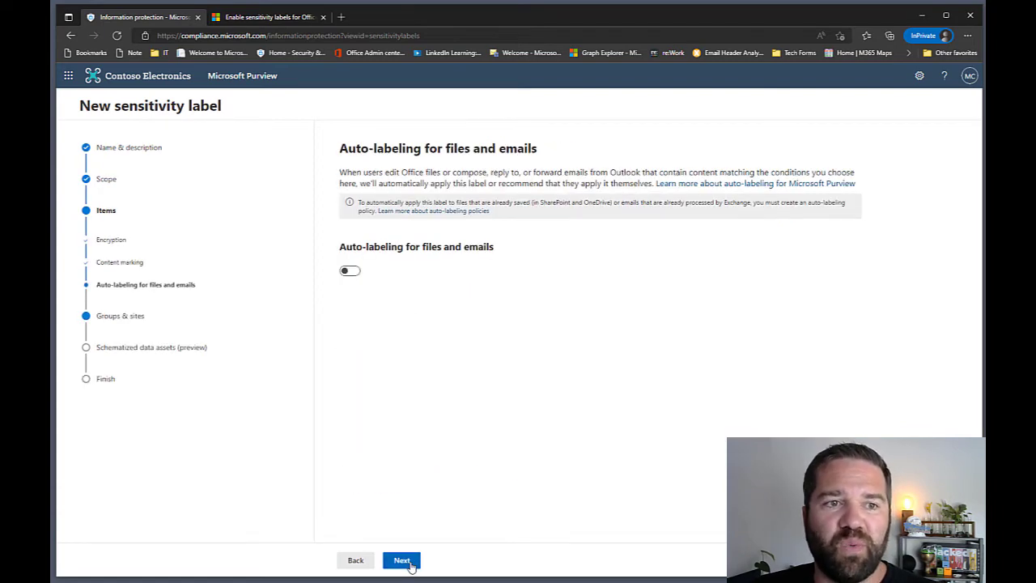
- Try auto-labeling for files and emails with Recommend that users apply the label, and switch auto-labeling off again
{"action": "left_click", "coordinate": [348, 273]}
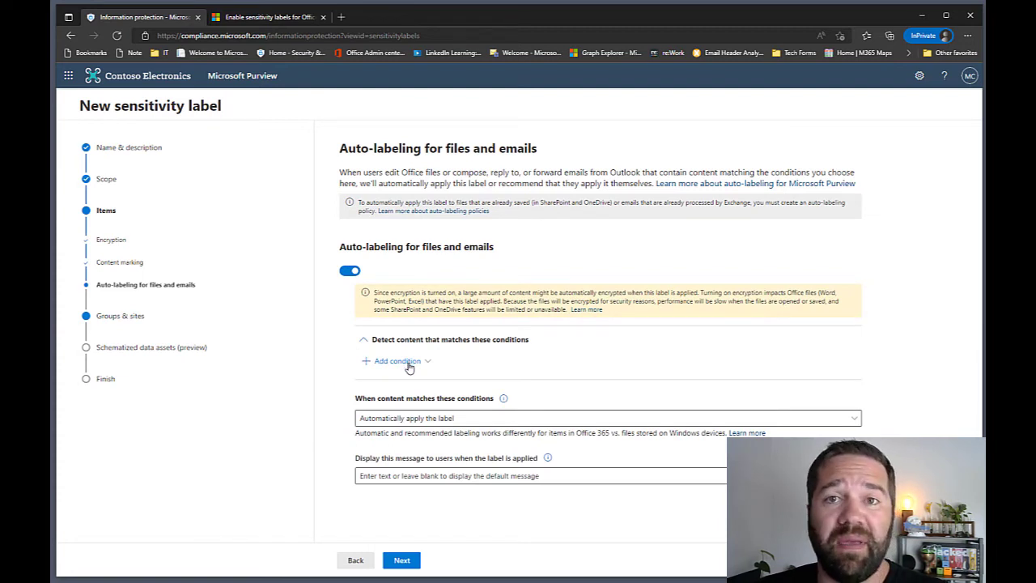
{"action": "left_click", "coordinate": [416, 418]}
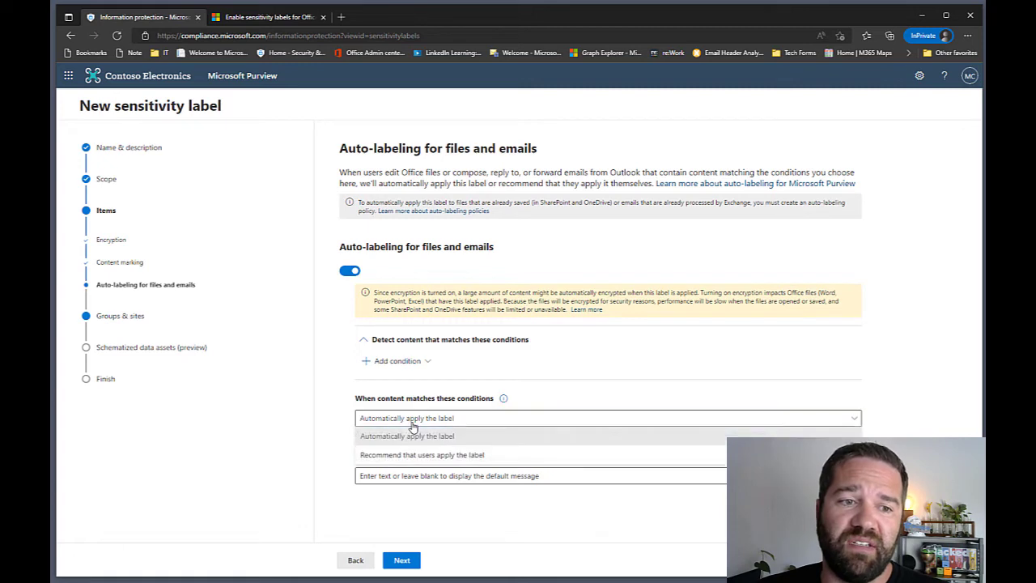
{"action": "left_click", "coordinate": [410, 456]}
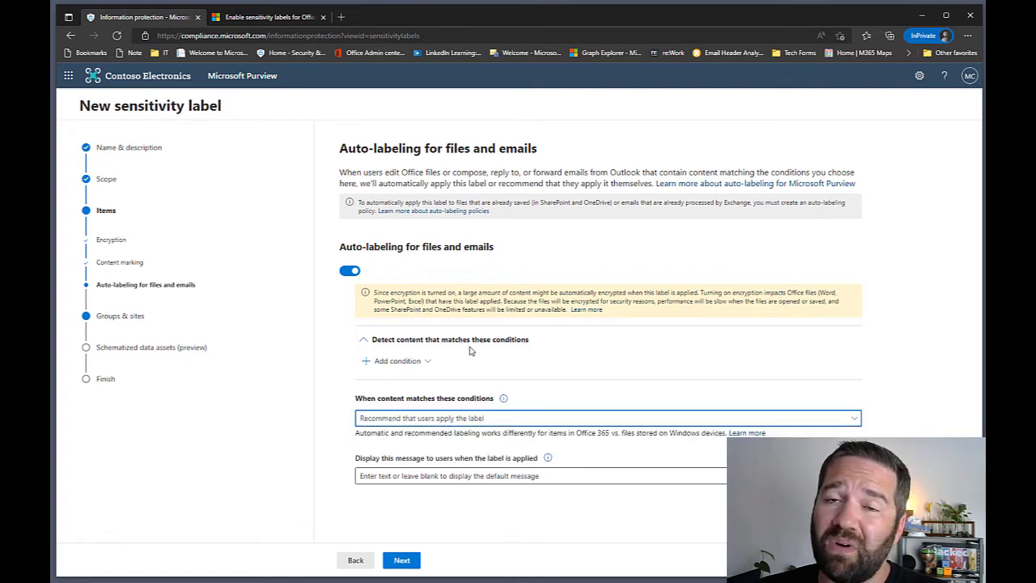
{"action": "left_click", "coordinate": [353, 271]}
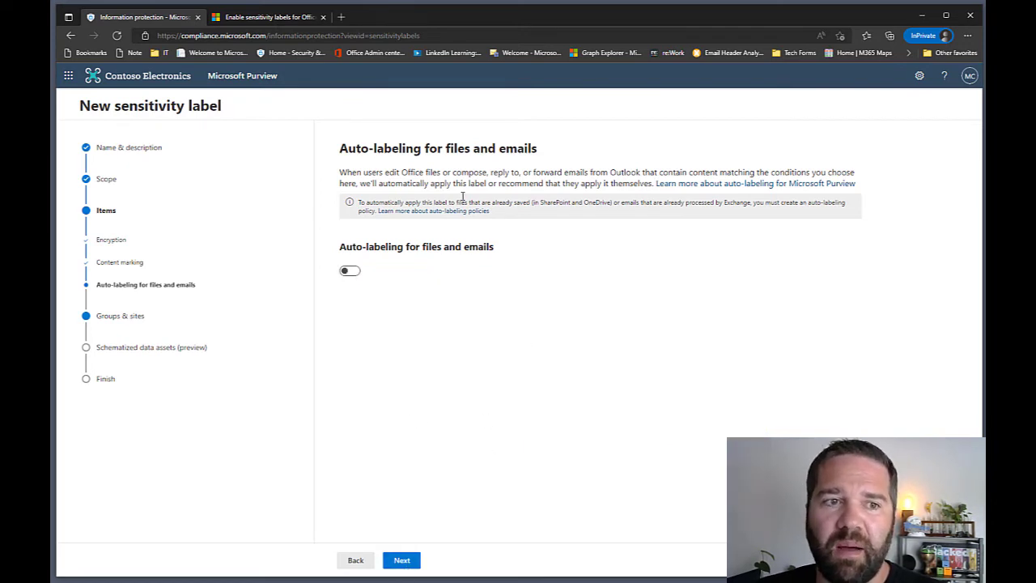
- Skip the remaining groups, sites and data asset settings, create the label, and finish with Don't create a policy yet
{"action": "left_click", "coordinate": [415, 563]}
{"action": "left_click", "coordinate": [402, 560]}
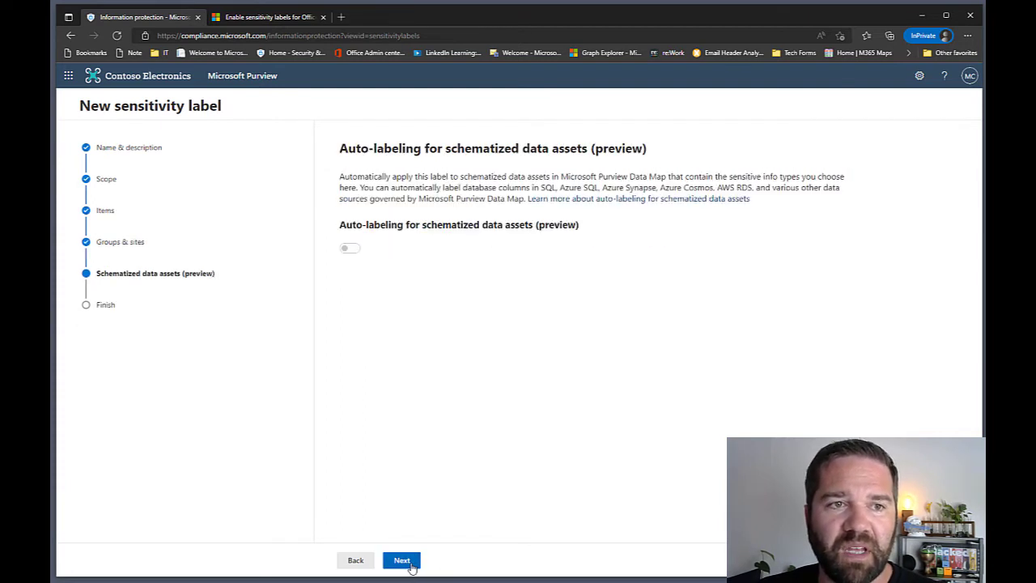
{"action": "left_click", "coordinate": [403, 560]}
{"action": "left_click", "coordinate": [413, 560]}
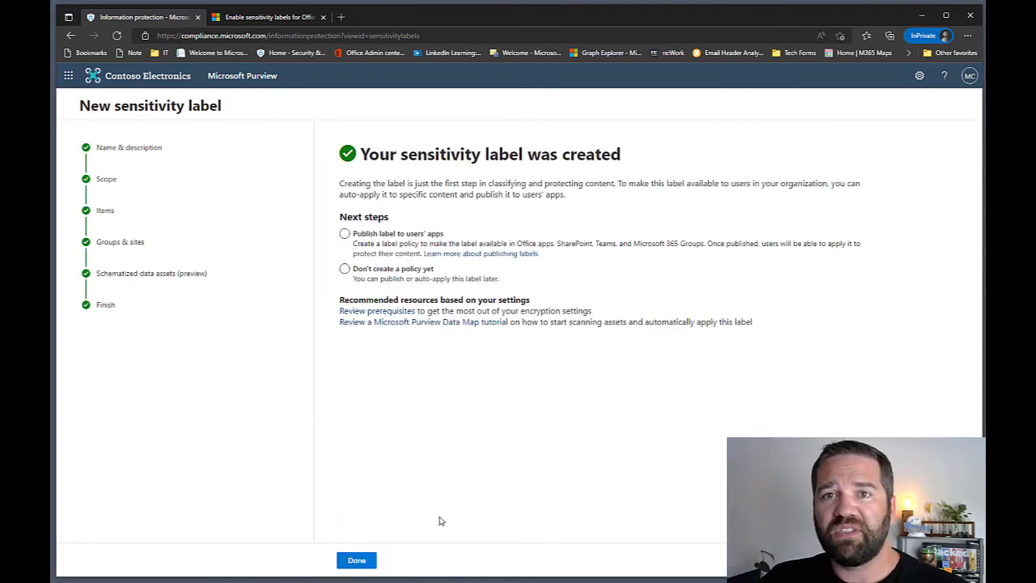
{"action": "left_click", "coordinate": [345, 268]}
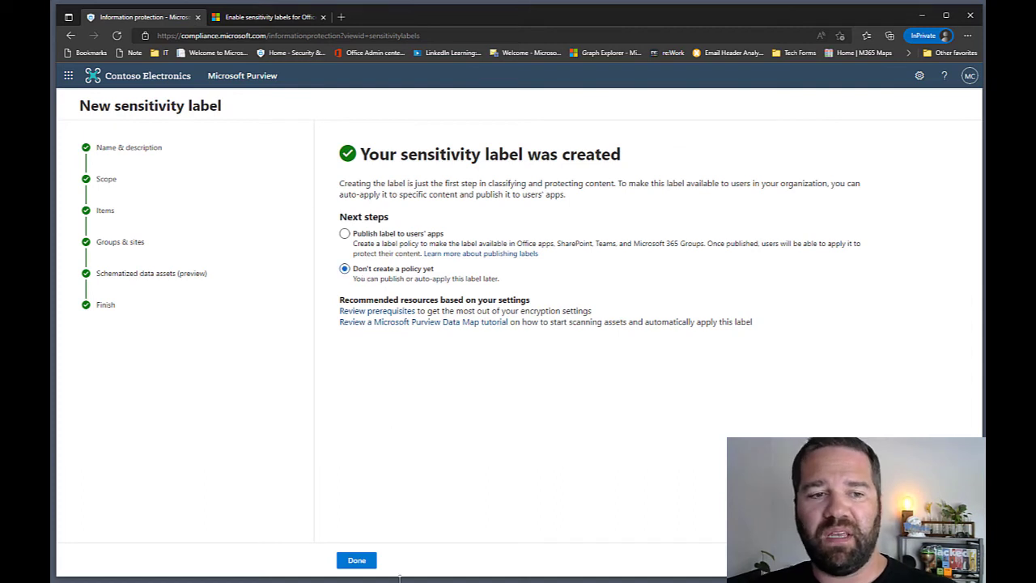
{"action": "left_click", "coordinate": [357, 561]}
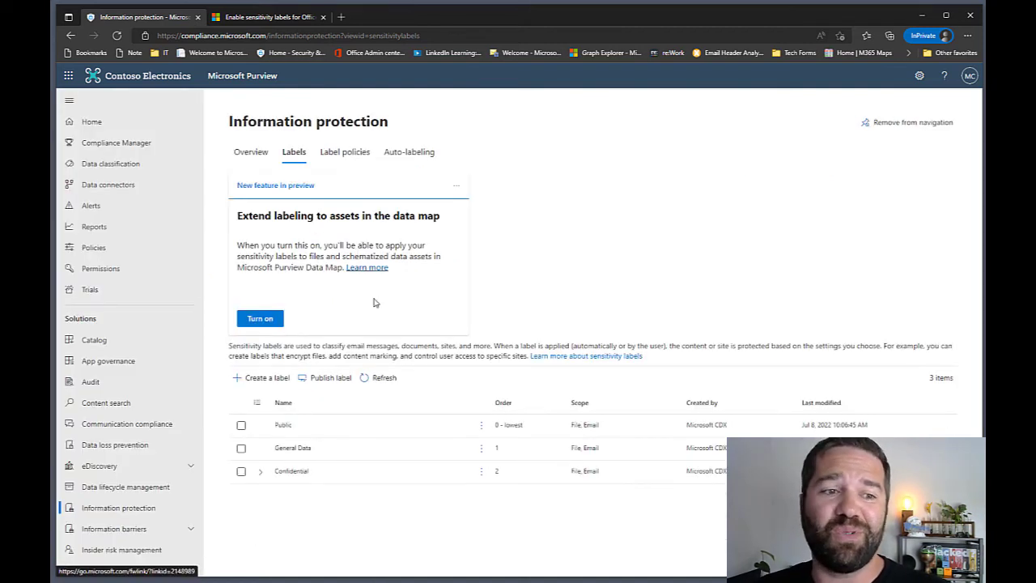
- Review the sub labels under Confidential and the order of all labels in the list
{"action": "left_click", "coordinate": [260, 471]}
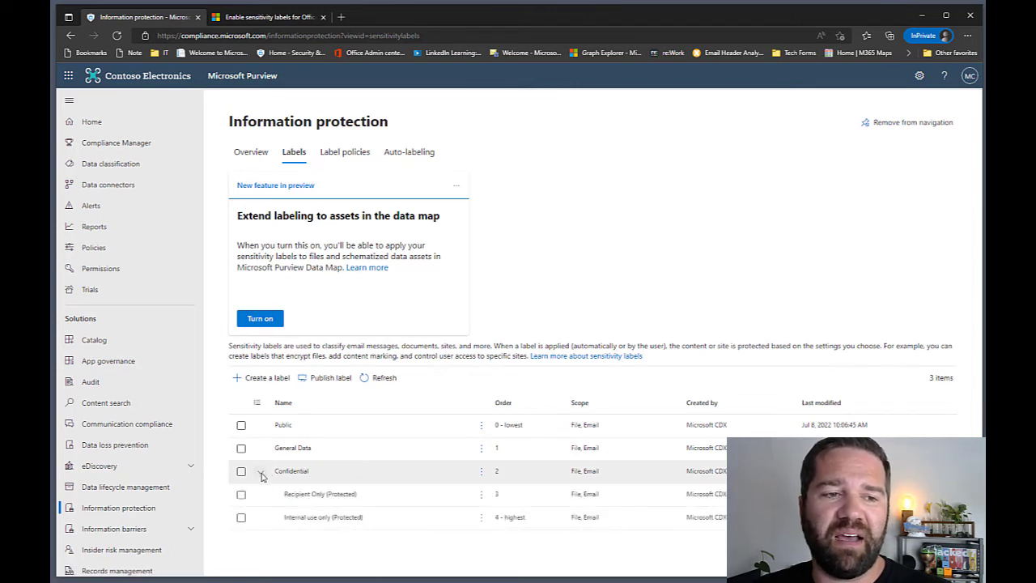
{"action": "left_click", "coordinate": [259, 471]}
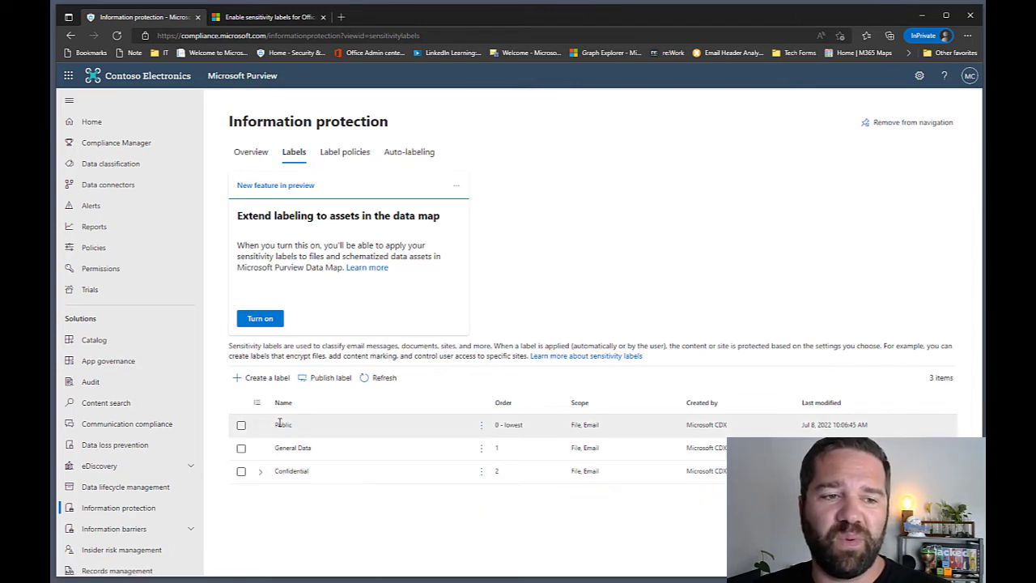
{"action": "left_click", "coordinate": [260, 473]}
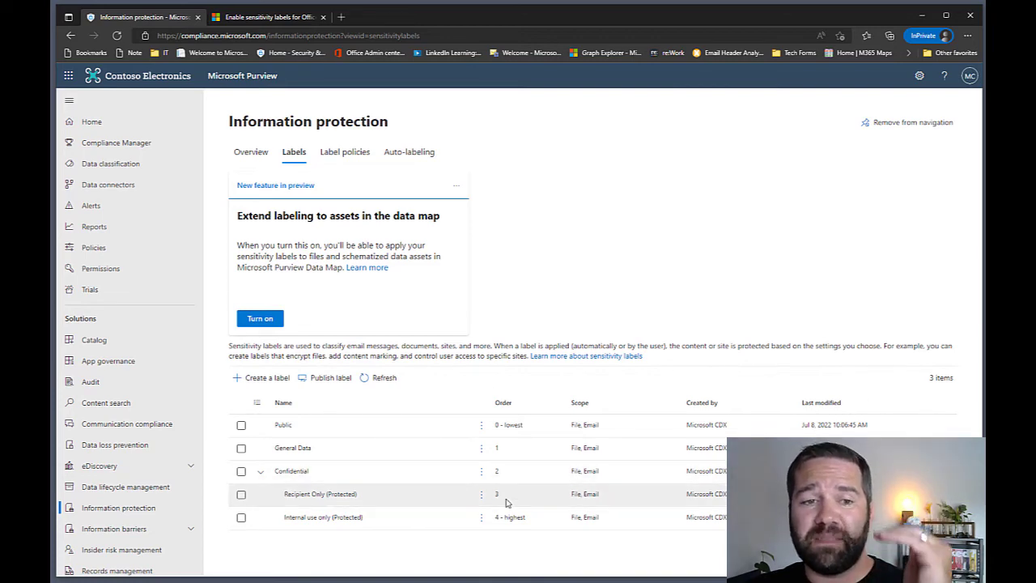
{"action": "left_click", "coordinate": [261, 471]}
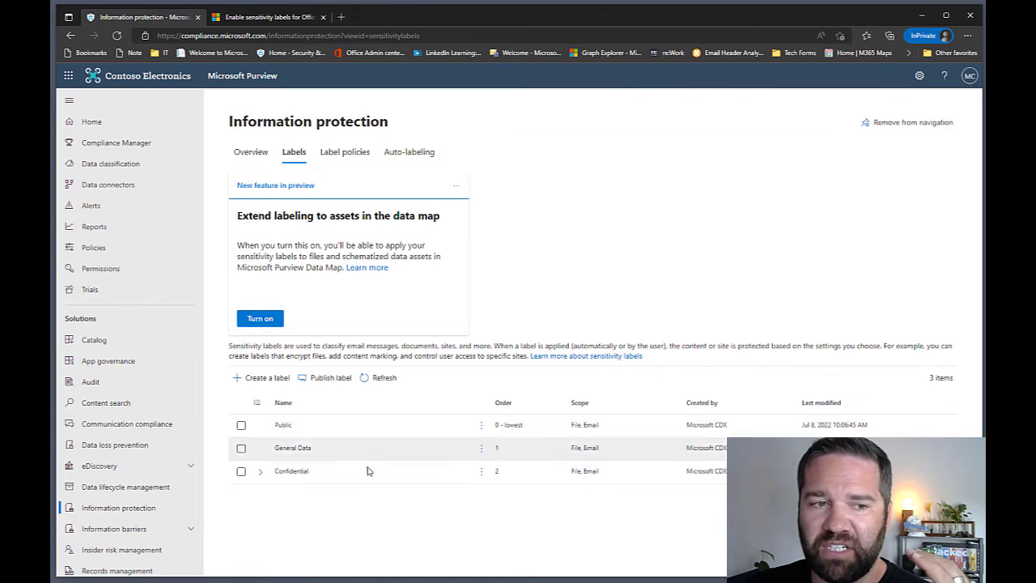
{"action": "left_click", "coordinate": [260, 472]}
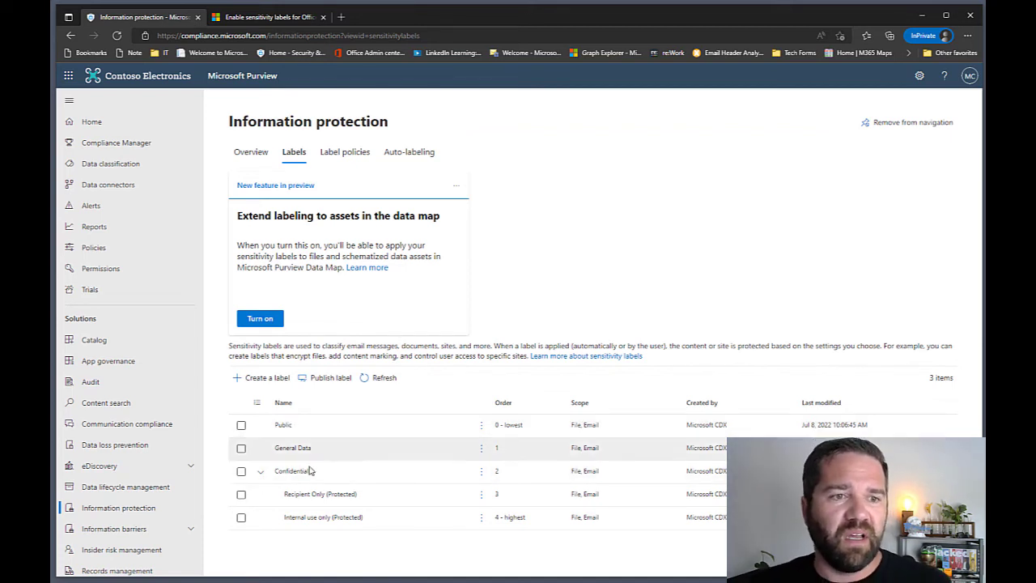
{"action": "left_click", "coordinate": [261, 472]}
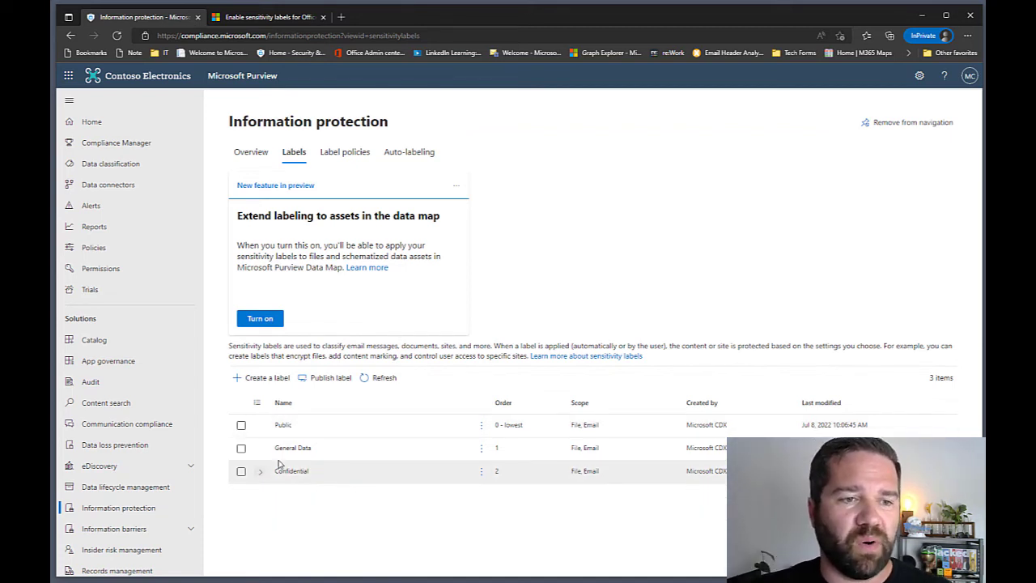
- Start a new label policy for publishing and open its selection of sensitivity labels
{"action": "left_click", "coordinate": [348, 153]}
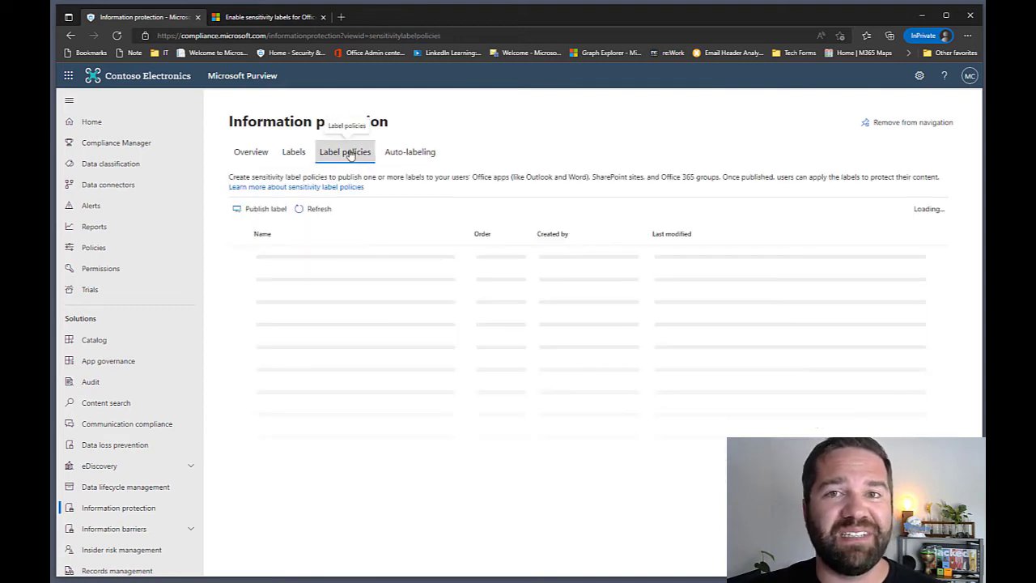
{"action": "left_click", "coordinate": [261, 212]}
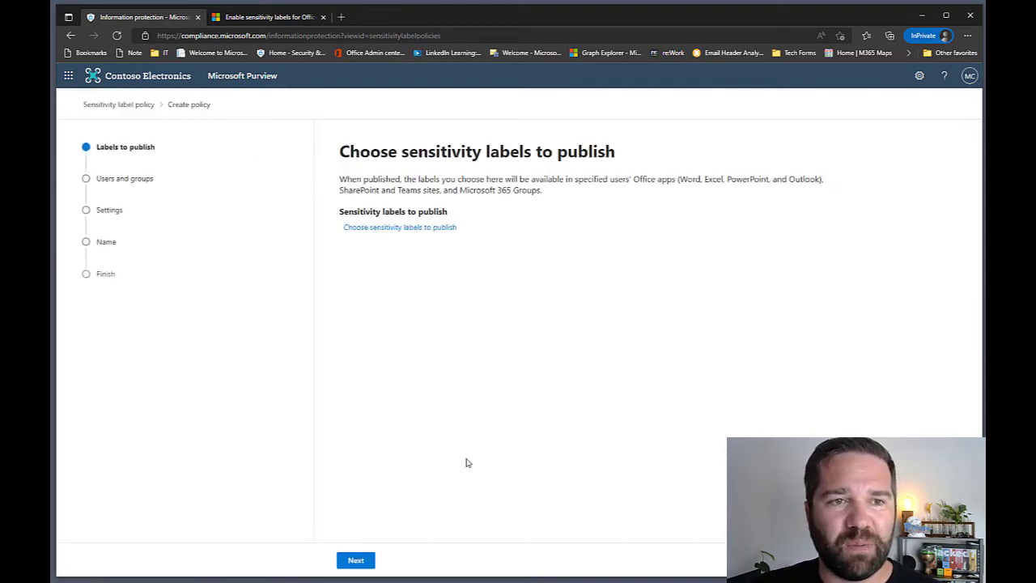
{"action": "left_click", "coordinate": [382, 227]}
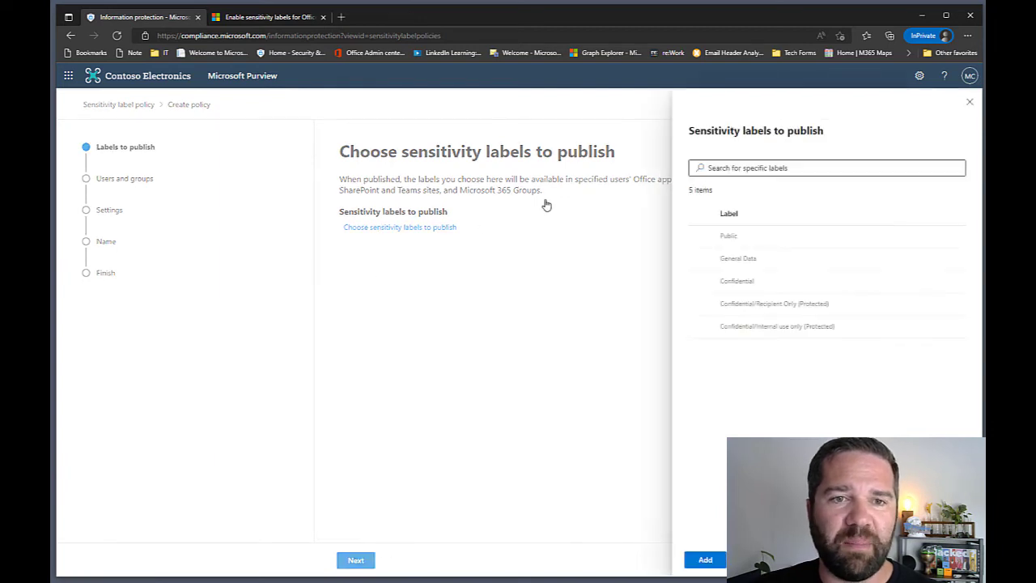
- Try selecting all sensitivity labels at once and clear the whole selection again
{"action": "left_click", "coordinate": [700, 213]}
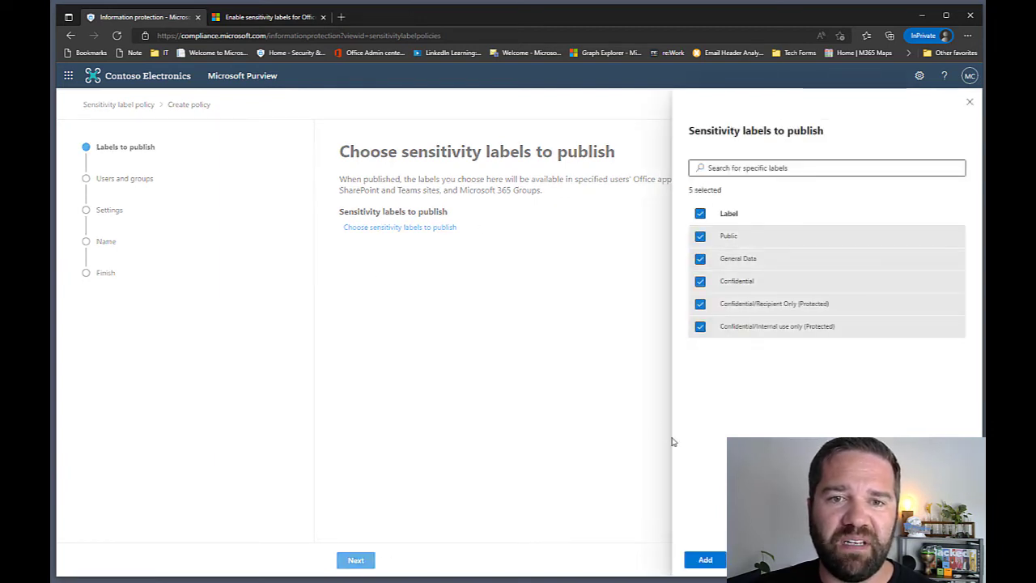
{"action": "left_click", "coordinate": [700, 213]}
{"action": "left_click", "coordinate": [699, 212]}
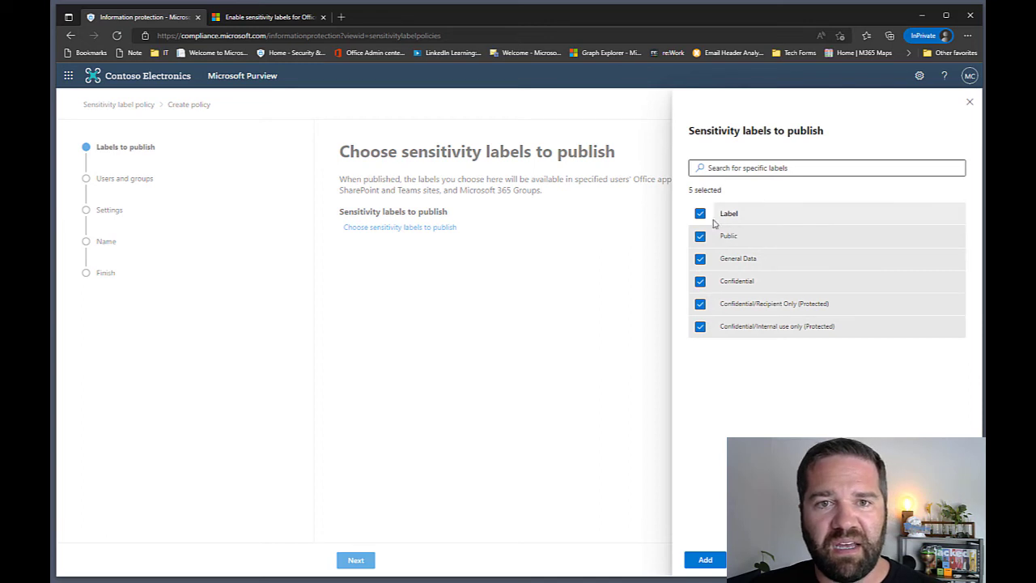
{"action": "left_click", "coordinate": [700, 213]}
- Add Public, General Data, Confidential, Confidential/Recipient Only (Protected) and Confidential/Internal use only (Protected) to the labels to publish
{"action": "left_click", "coordinate": [700, 235]}
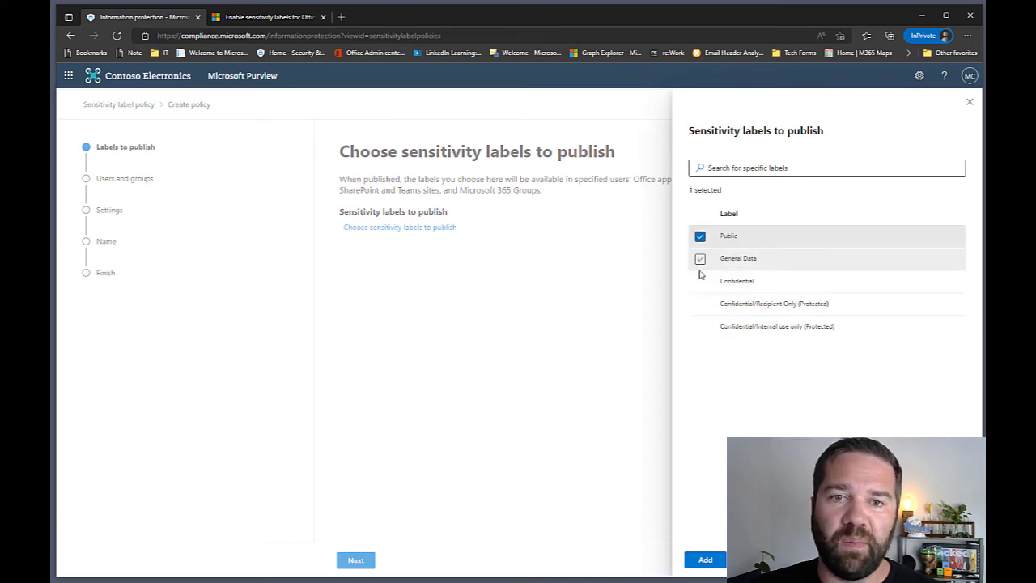
{"action": "left_click", "coordinate": [700, 258]}
{"action": "left_click", "coordinate": [700, 281]}
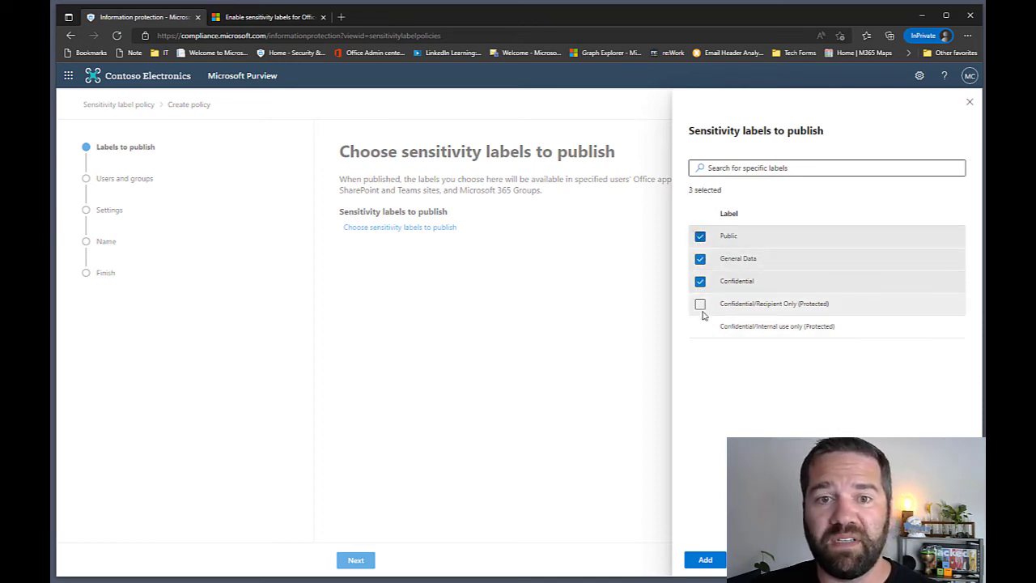
{"action": "left_click", "coordinate": [700, 303]}
{"action": "left_click", "coordinate": [700, 326]}
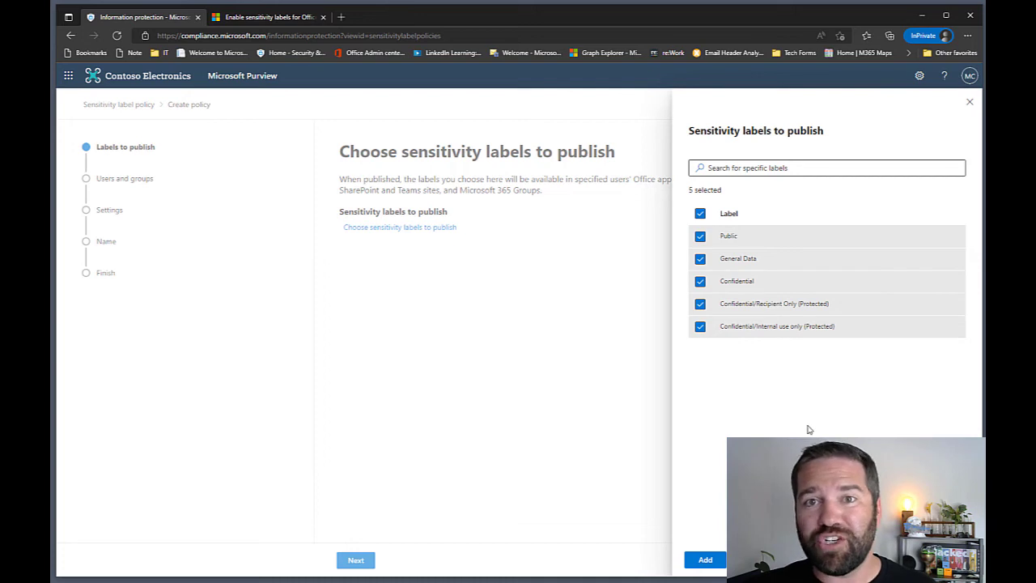
{"action": "left_click", "coordinate": [709, 559]}
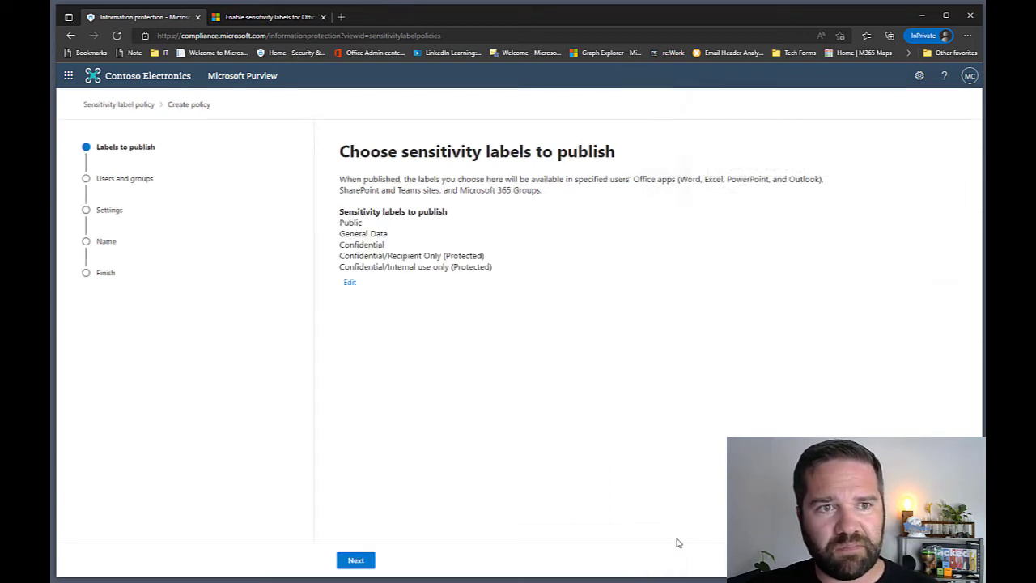
- Limit publishing of the label policy to four individual users from the users and groups list
{"action": "left_click", "coordinate": [356, 560]}
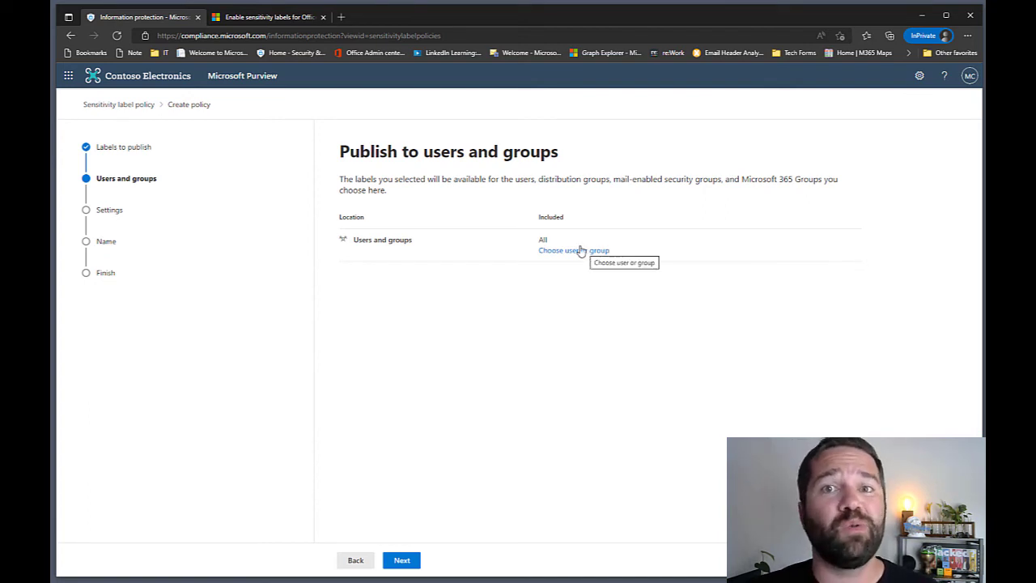
{"action": "left_click", "coordinate": [586, 251]}
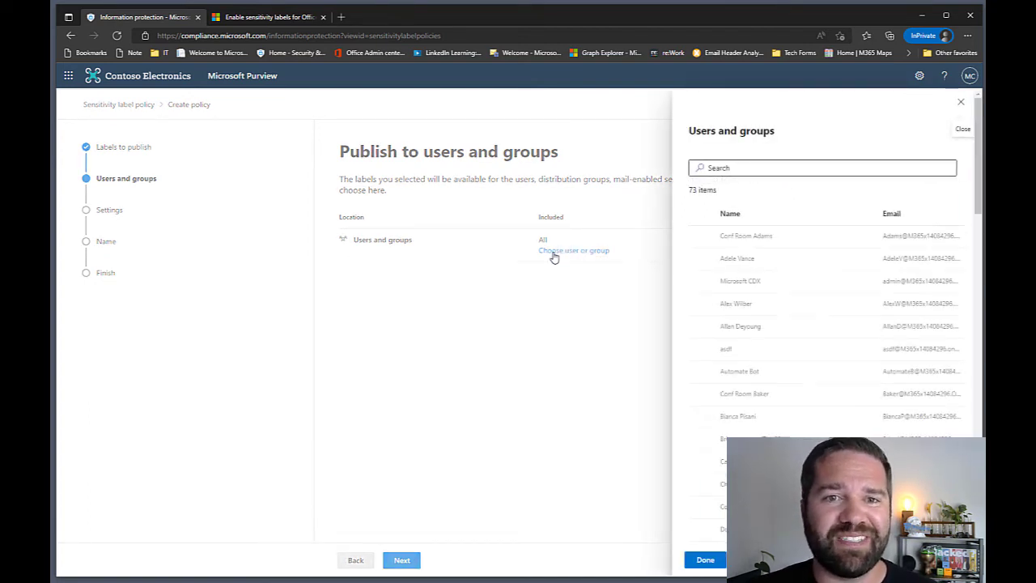
{"action": "left_click", "coordinate": [699, 304]}
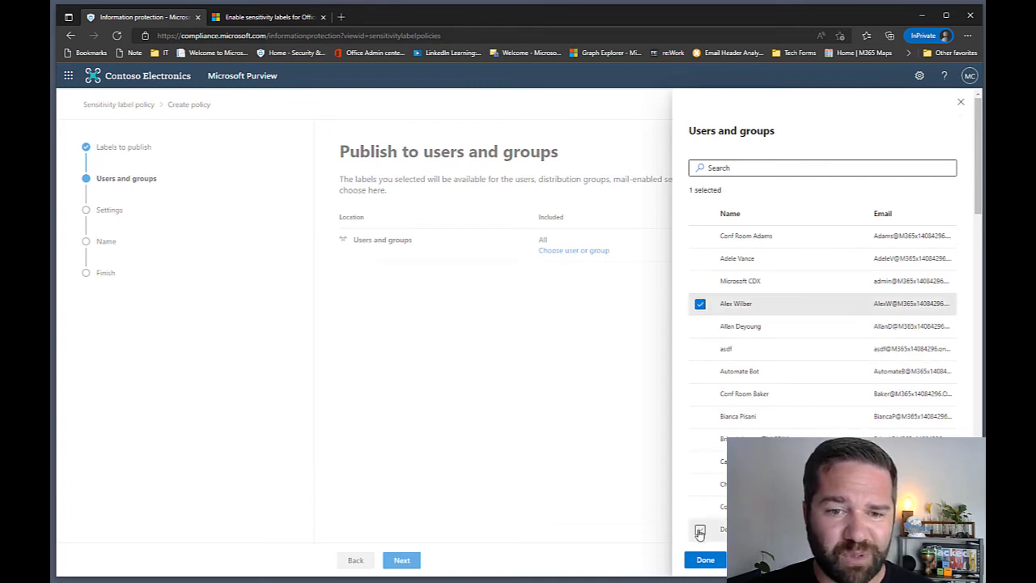
{"action": "left_click", "coordinate": [700, 529]}
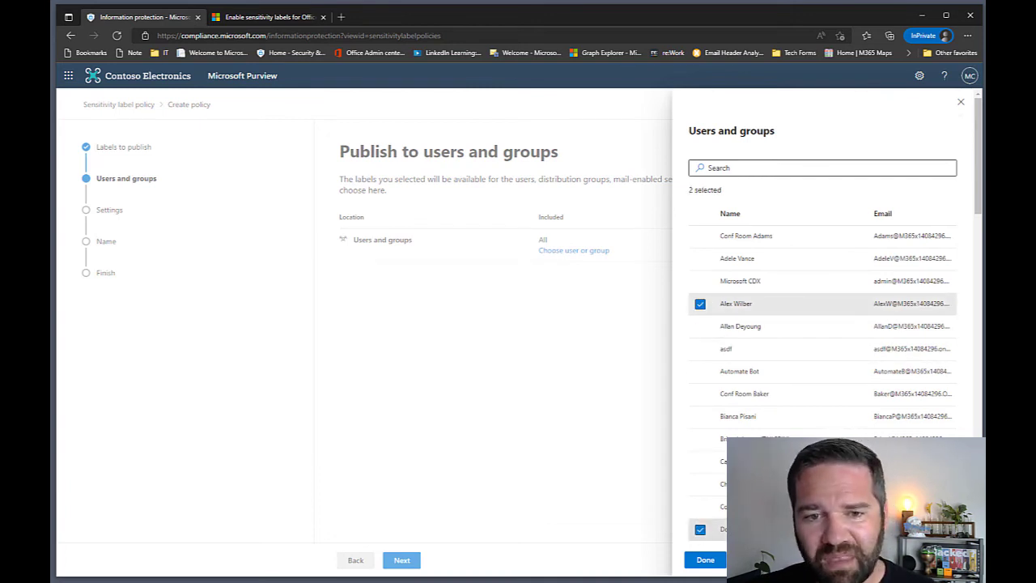
{"action": "left_click", "coordinate": [700, 416]}
{"action": "scroll", "coordinate": [797, 405], "scroll_direction": "down", "scroll_amount": 3}
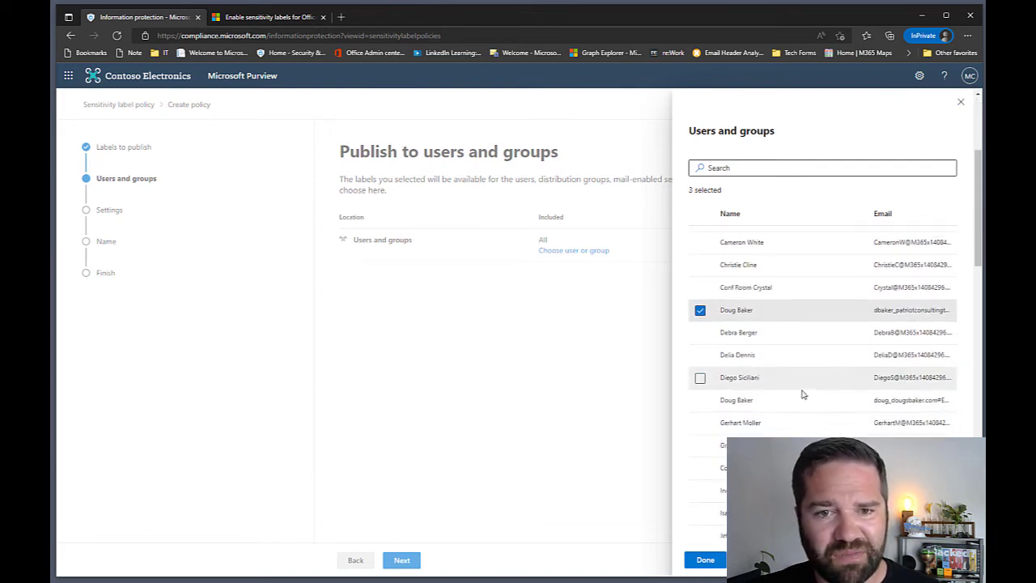
{"action": "scroll", "coordinate": [700, 513], "scroll_direction": "down", "scroll_amount": 3}
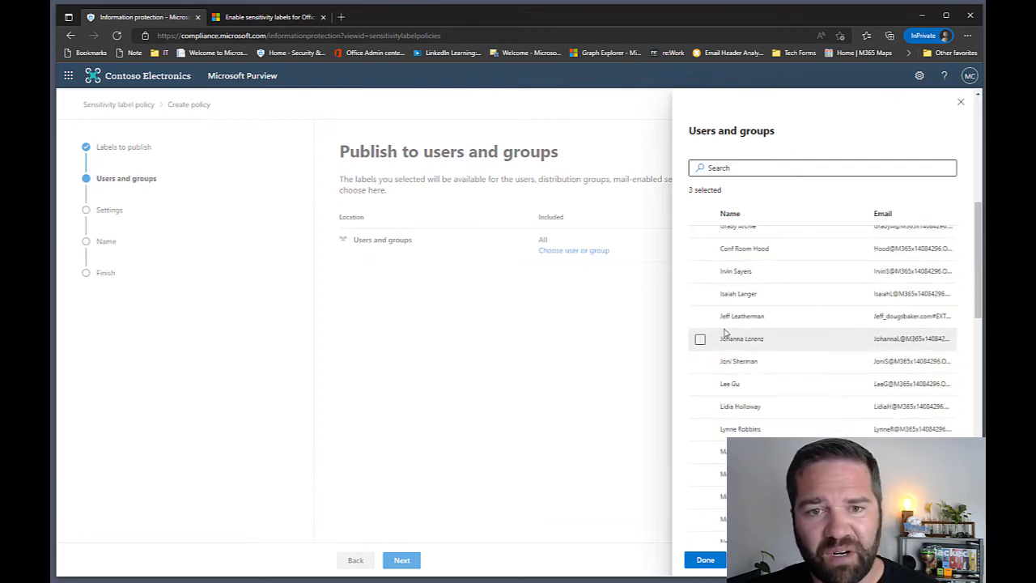
{"action": "left_click", "coordinate": [700, 317]}
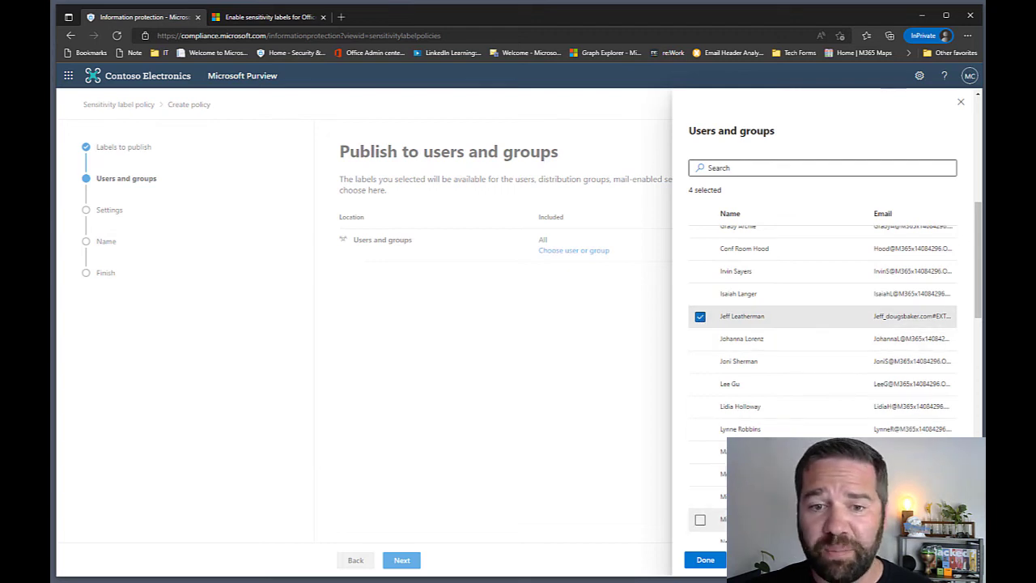
{"action": "left_click", "coordinate": [705, 559]}
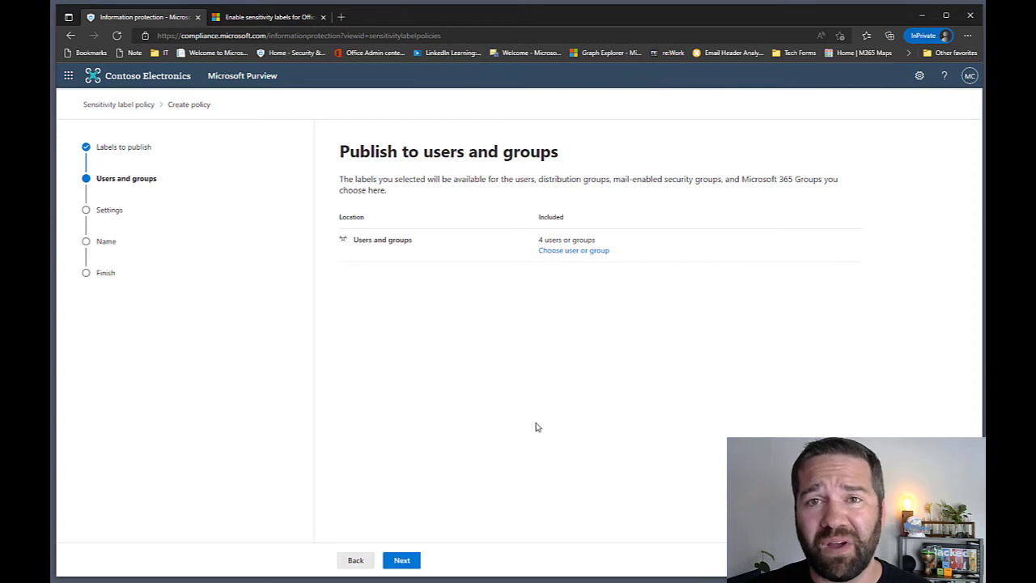
{"action": "left_click", "coordinate": [401, 559]}
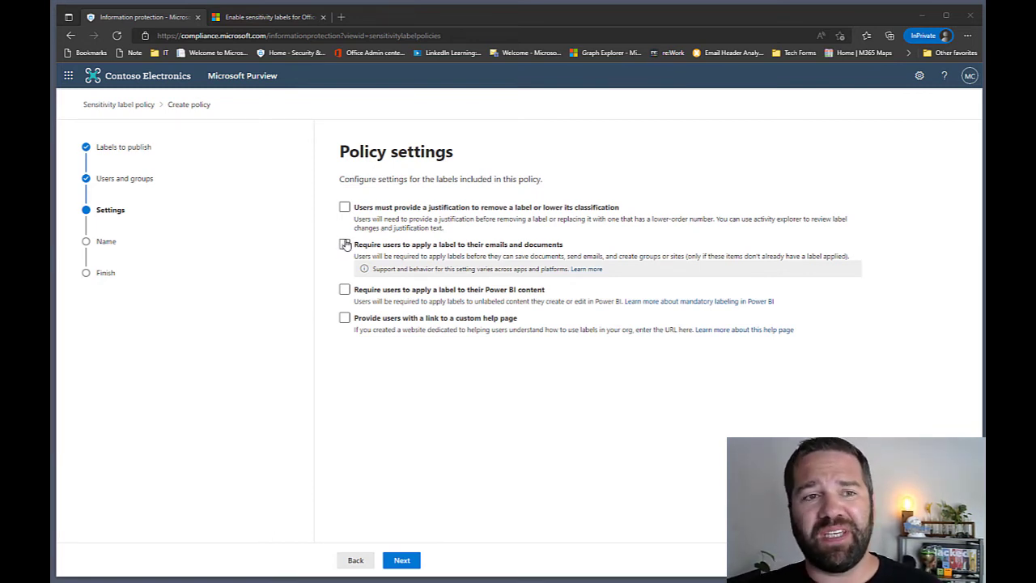
- Require a justification for removing or lowering a label and provide a custom help page link to dougsbaker.com
{"action": "left_click", "coordinate": [345, 208]}
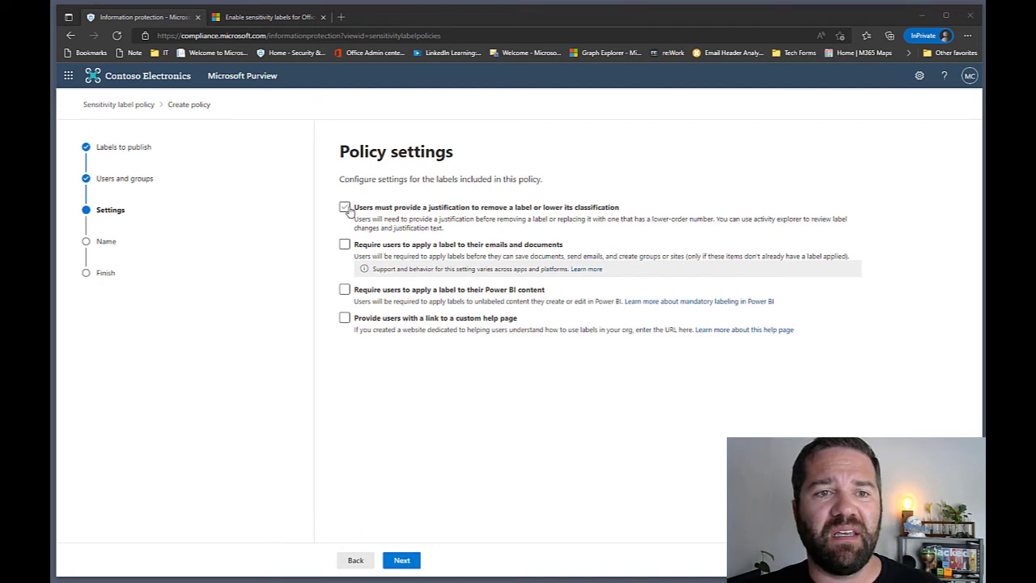
{"action": "left_click", "coordinate": [344, 207]}
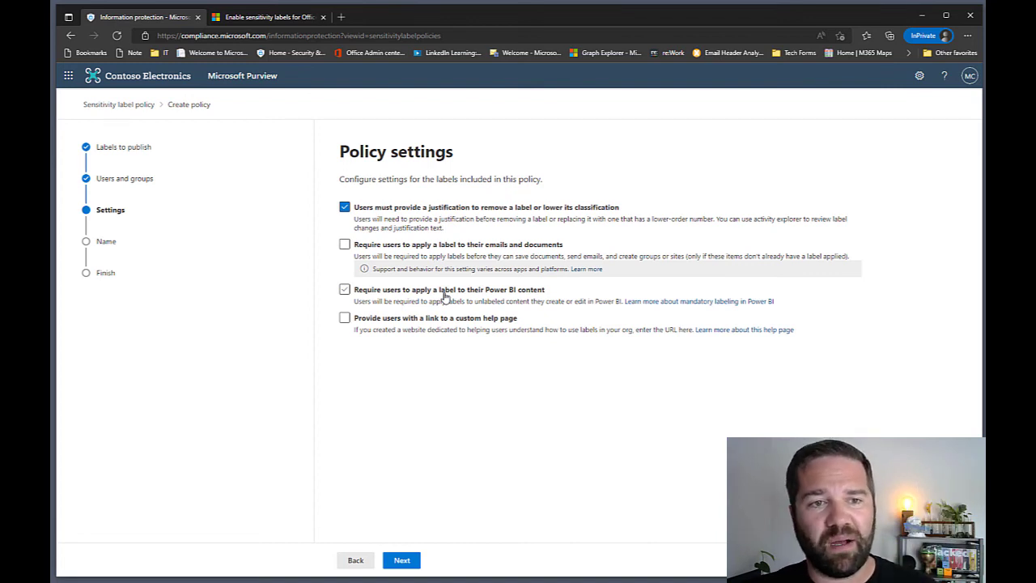
{"action": "left_click", "coordinate": [431, 327]}
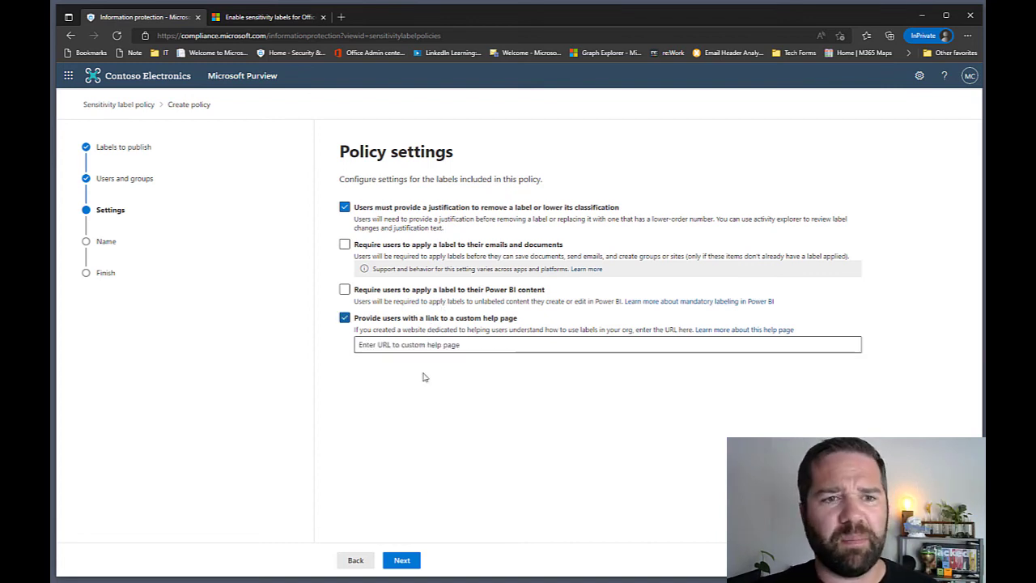
{"action": "left_click", "coordinate": [409, 344]}
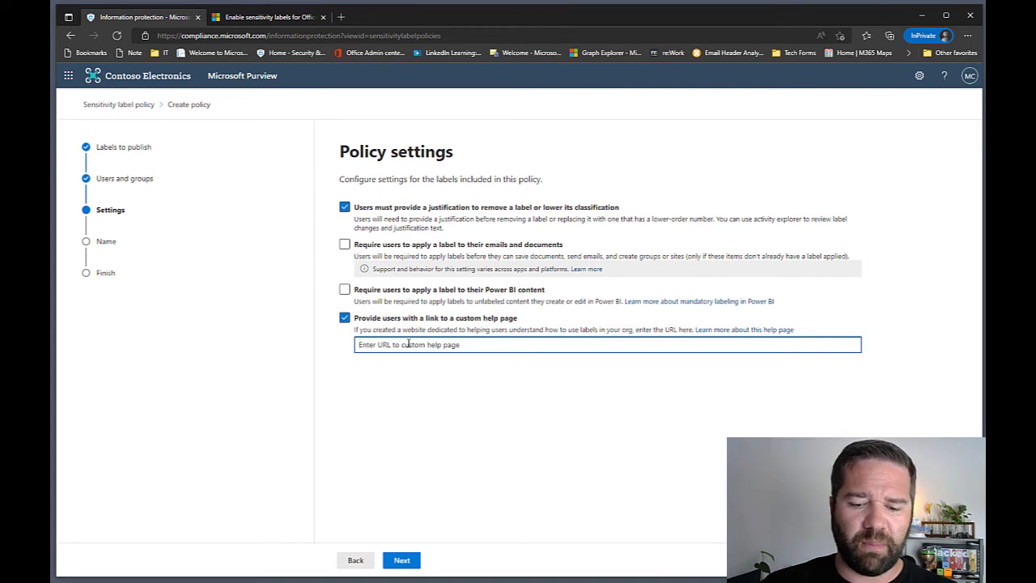
{"action": "type", "text": "dougsbaker.com"}
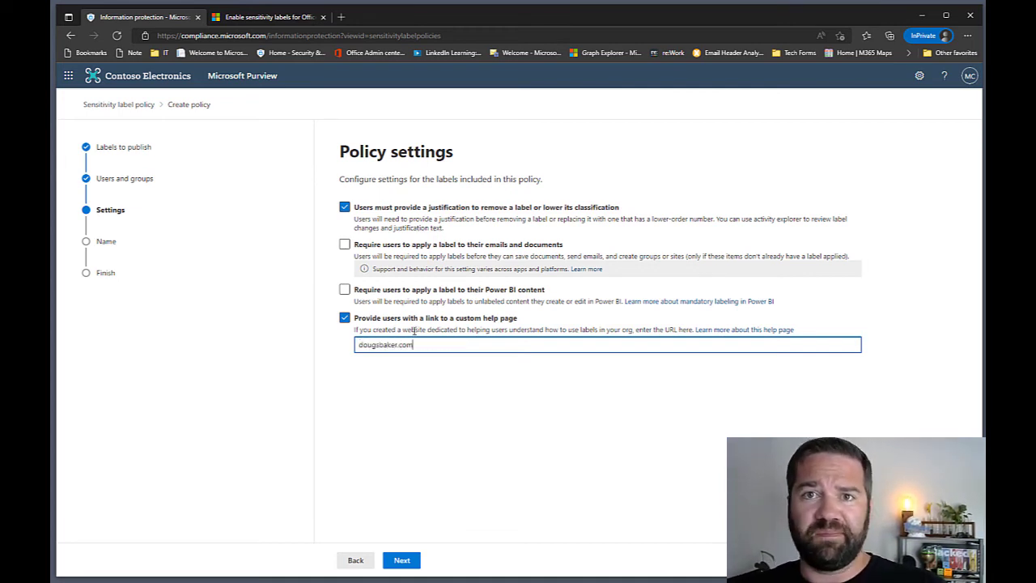
{"action": "left_click", "coordinate": [411, 560]}
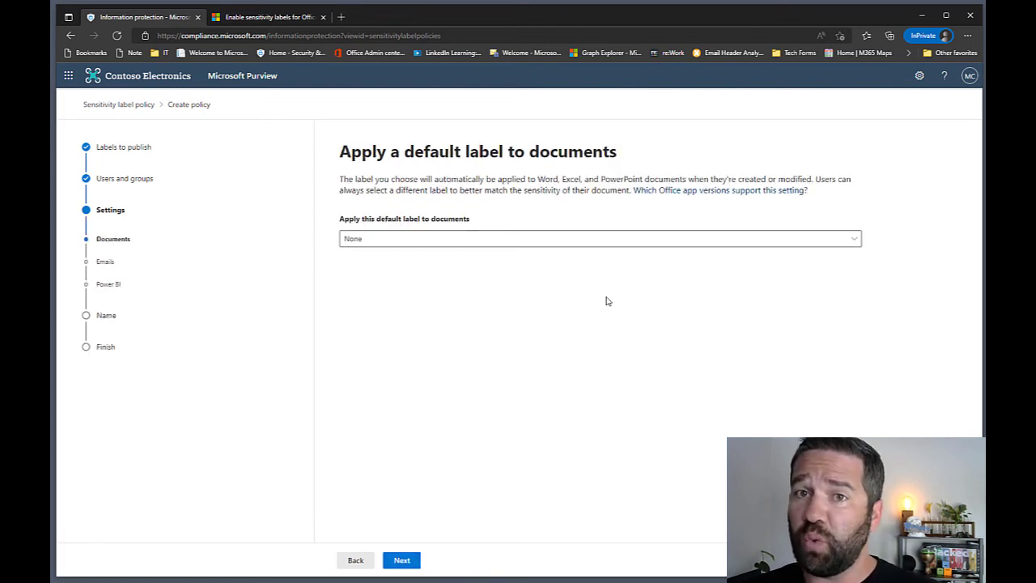
- Try General Data as the default label for documents and set it back to None
{"action": "left_click", "coordinate": [443, 241]}
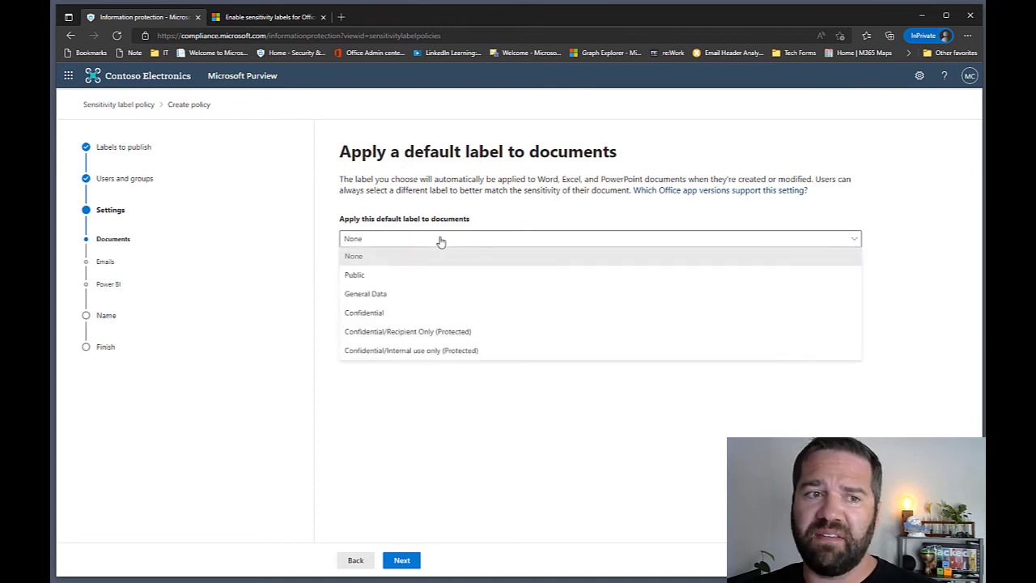
{"action": "left_click", "coordinate": [386, 297]}
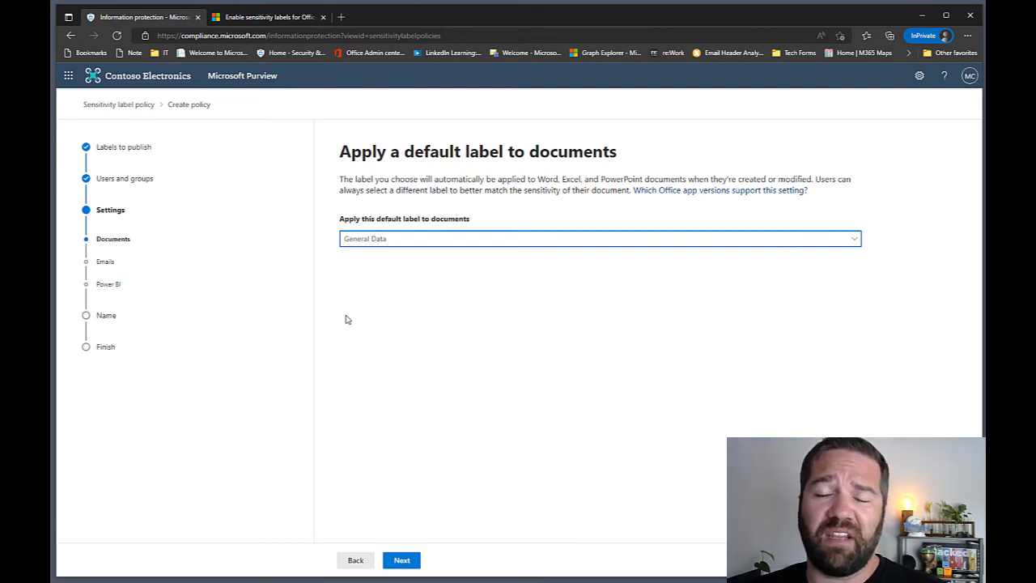
{"action": "left_click", "coordinate": [376, 238]}
{"action": "left_click", "coordinate": [374, 258]}
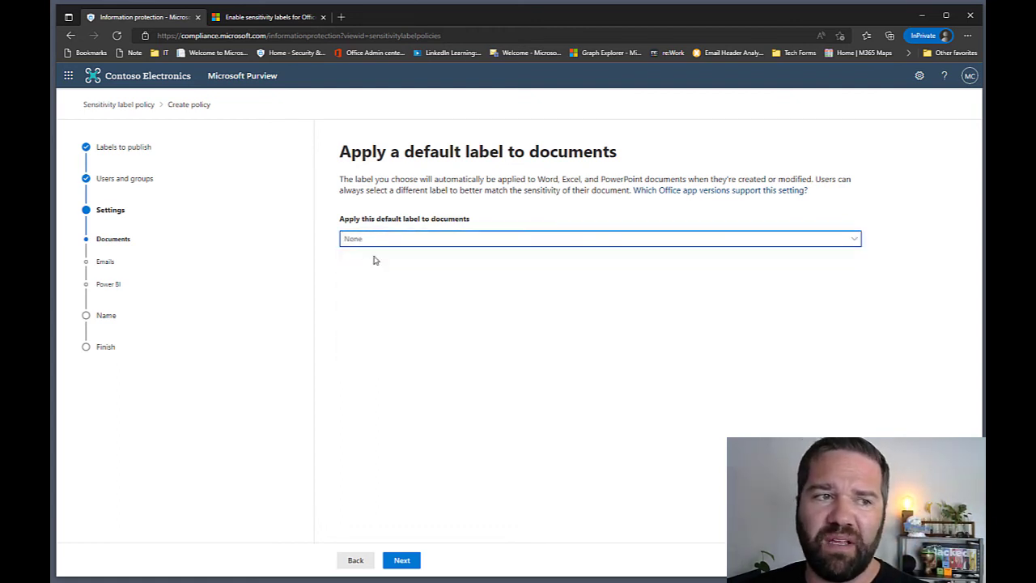
- Try Confidential/Internal use only (Protected) and Same as document as the default label for emails, and settle on None
{"action": "left_click", "coordinate": [397, 560]}
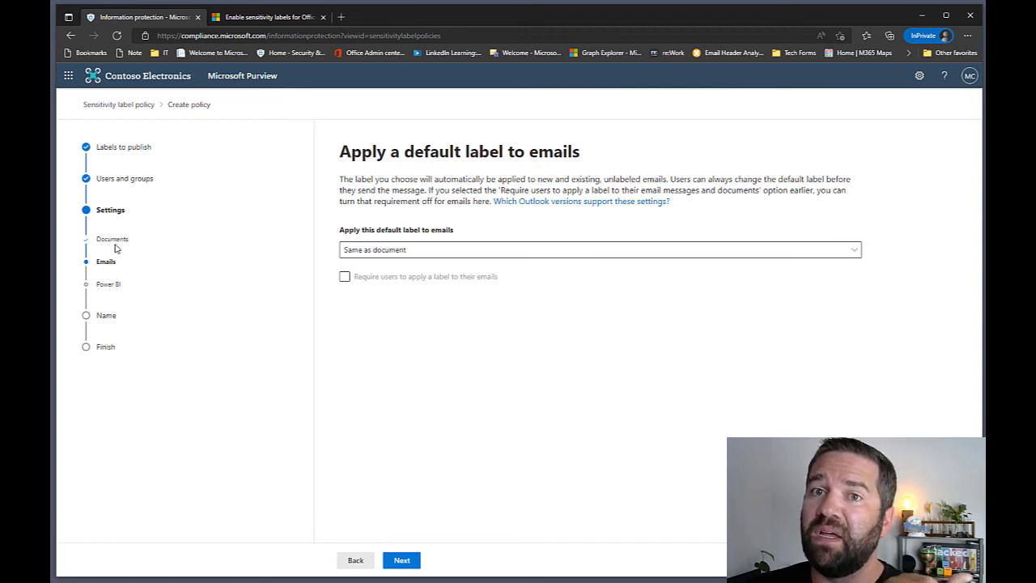
{"action": "left_click", "coordinate": [377, 253]}
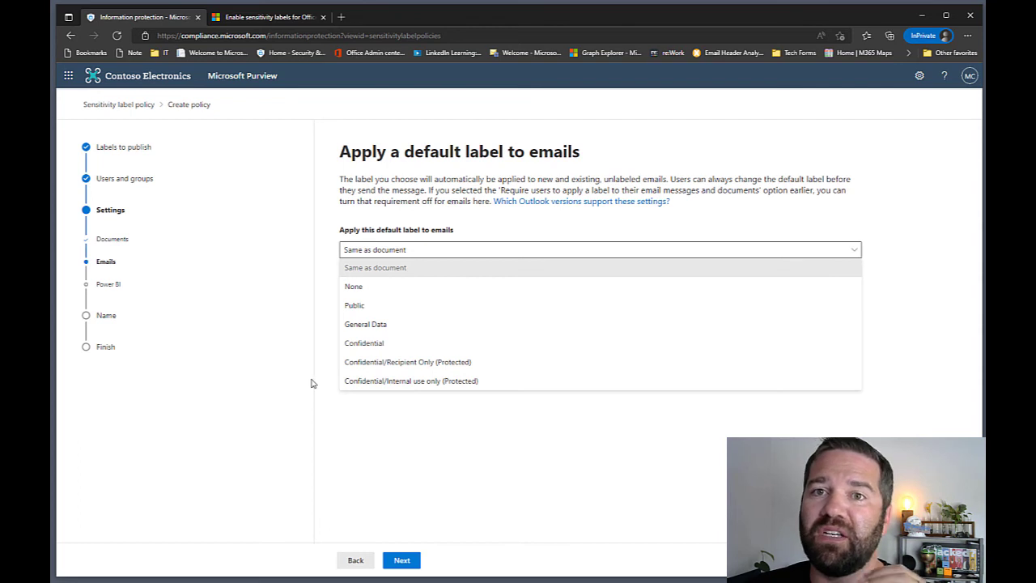
{"action": "left_click", "coordinate": [391, 381]}
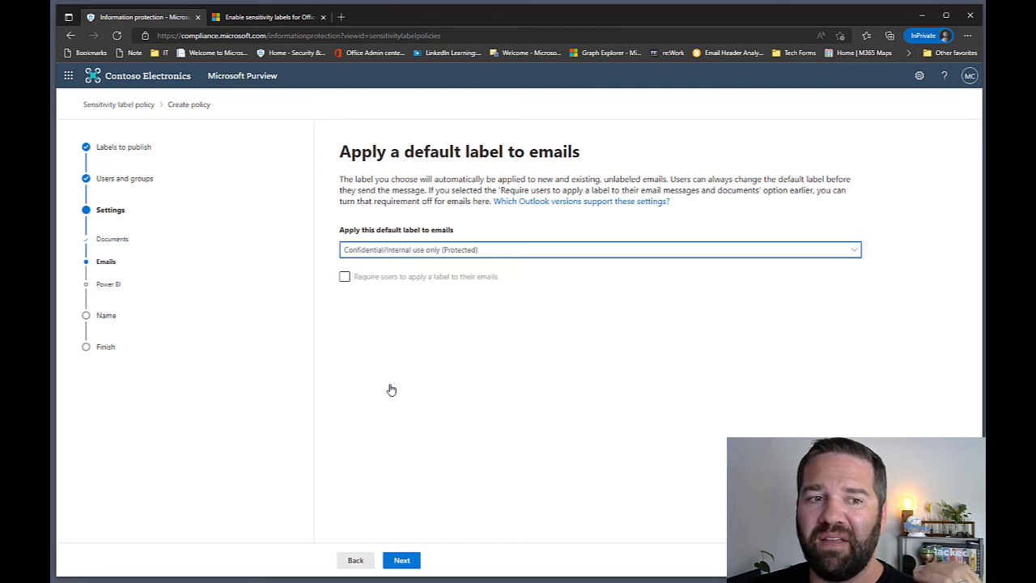
{"action": "left_click", "coordinate": [373, 255]}
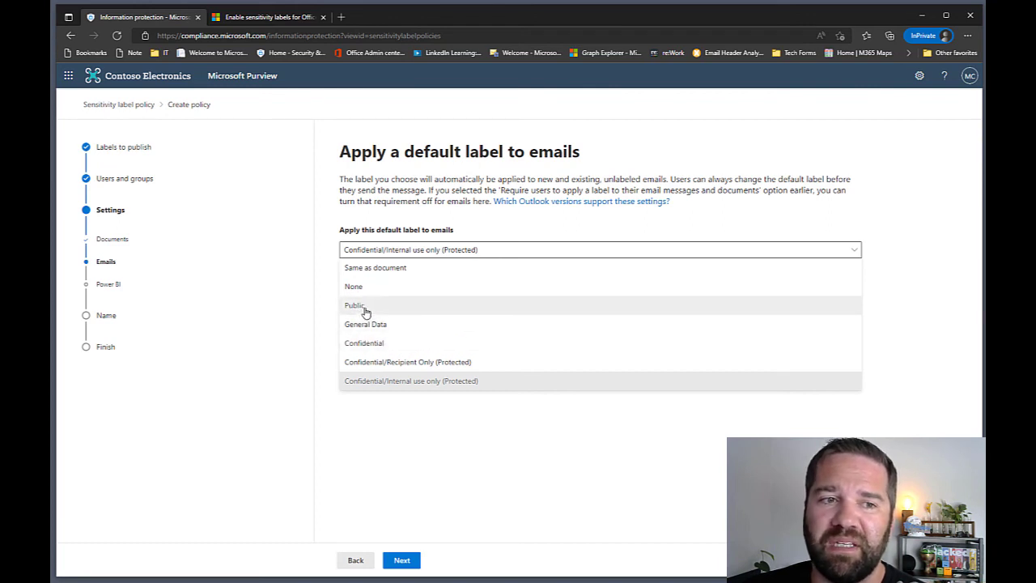
{"action": "left_click", "coordinate": [384, 271]}
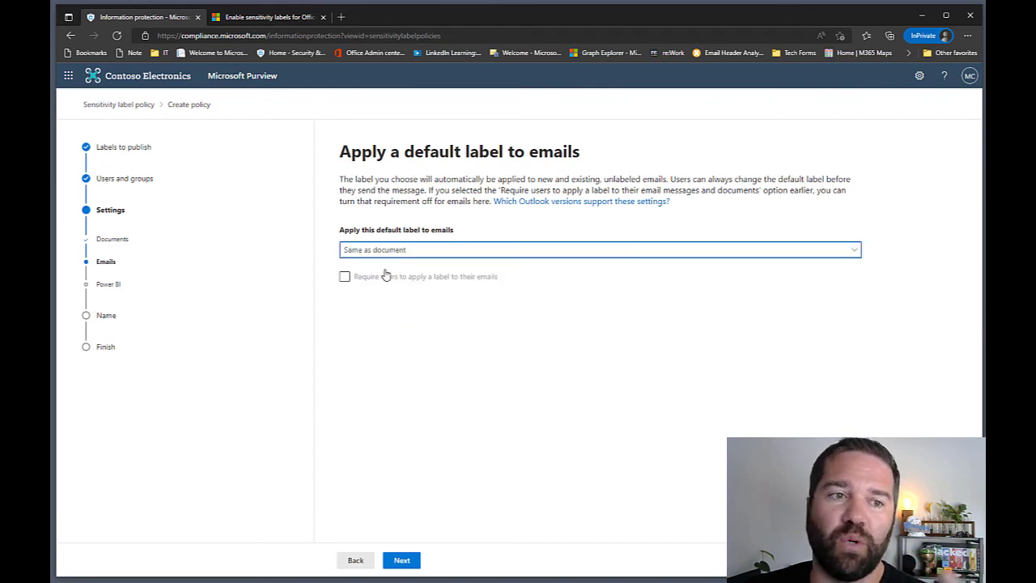
{"action": "left_click", "coordinate": [377, 250]}
{"action": "left_click", "coordinate": [364, 287]}
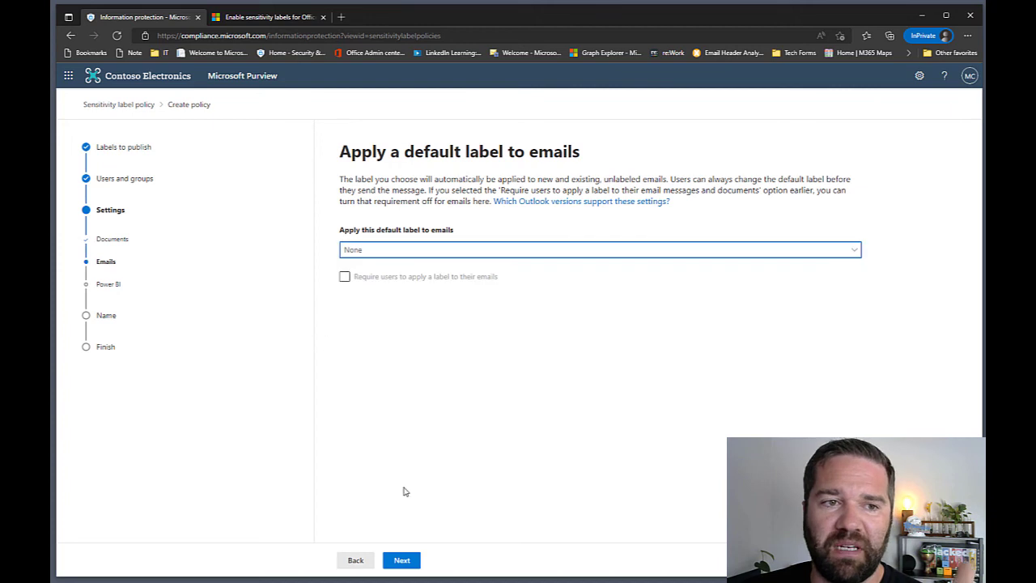
{"action": "left_click", "coordinate": [403, 558]}
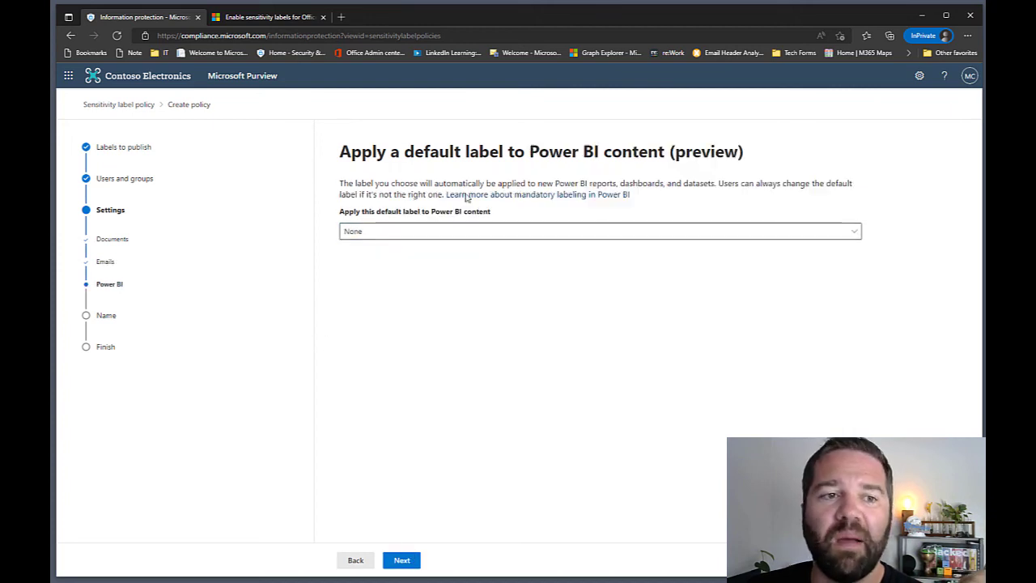
- Name the policy Baseline Line Policy, without a description, and try to submit it
{"action": "left_click", "coordinate": [402, 560]}
{"action": "left_click", "coordinate": [390, 208]}
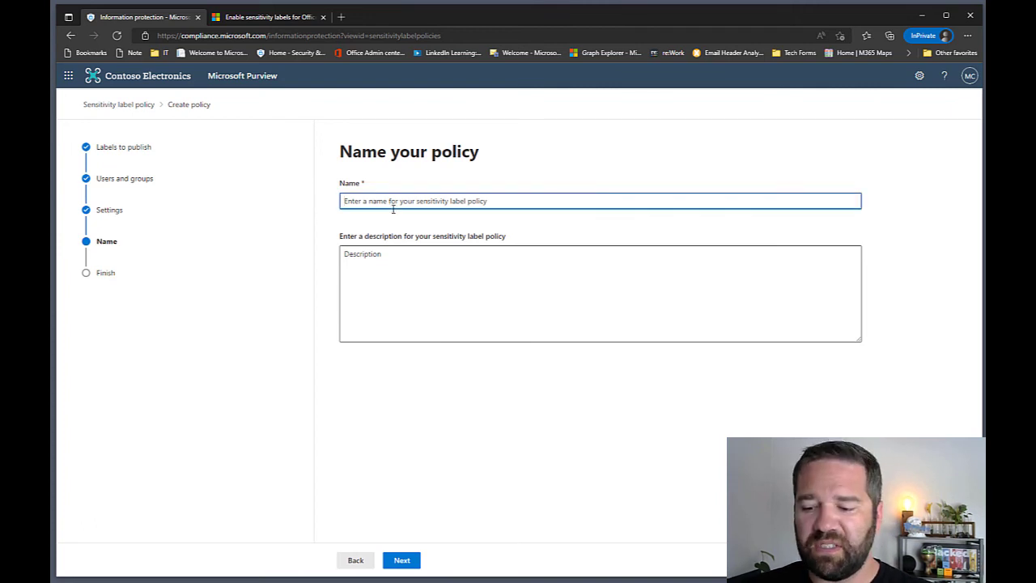
{"action": "type", "text": "Base"}
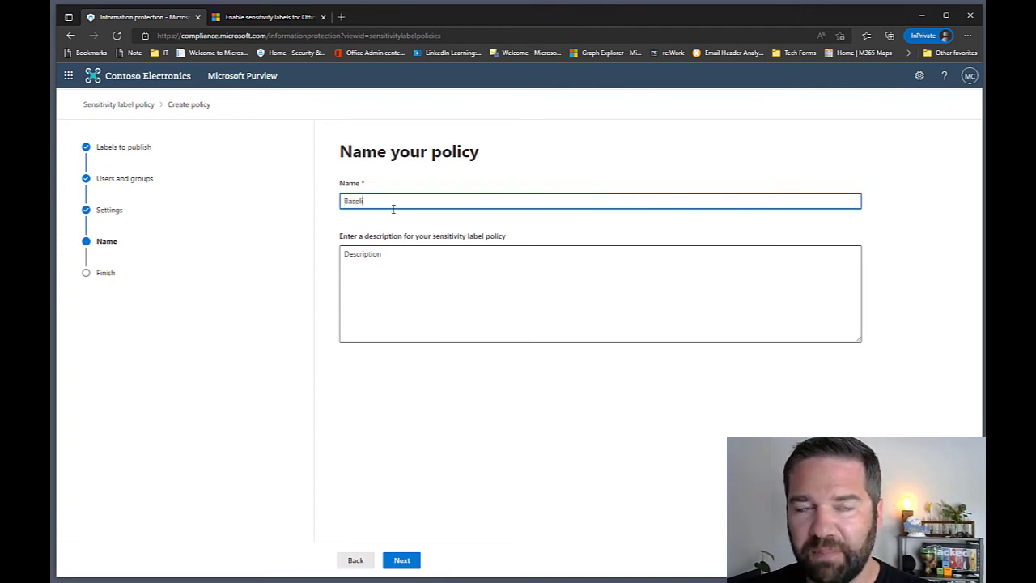
{"action": "type", "text": "line Line Poli"}
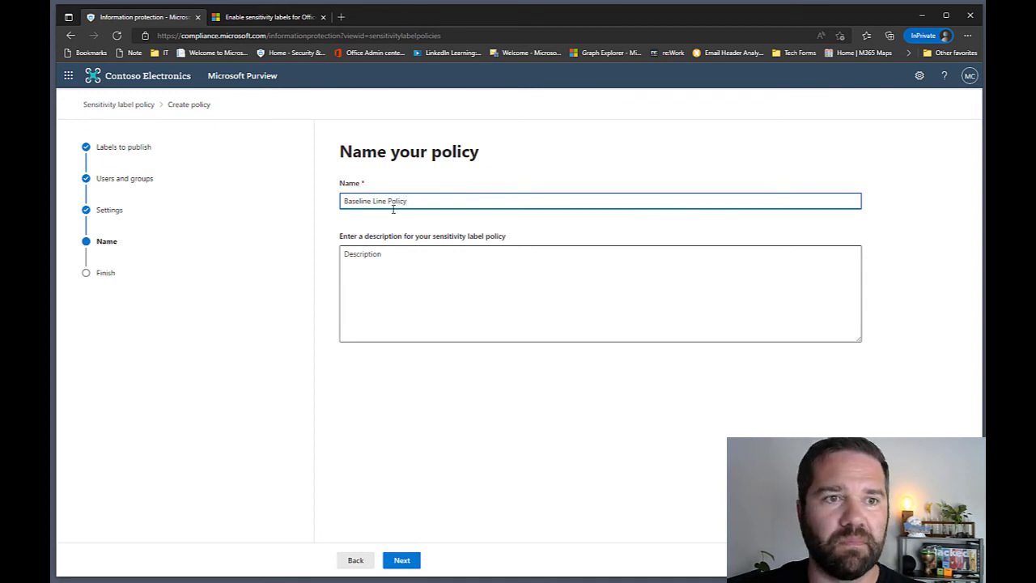
{"action": "type", "text": "cy"}
{"action": "left_click", "coordinate": [413, 564]}
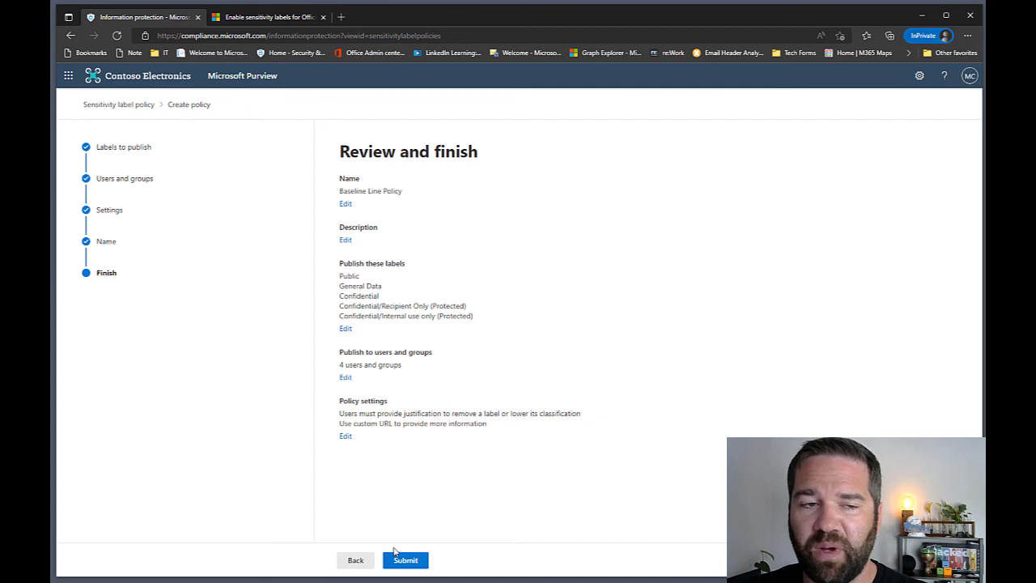
{"action": "left_click", "coordinate": [413, 558]}
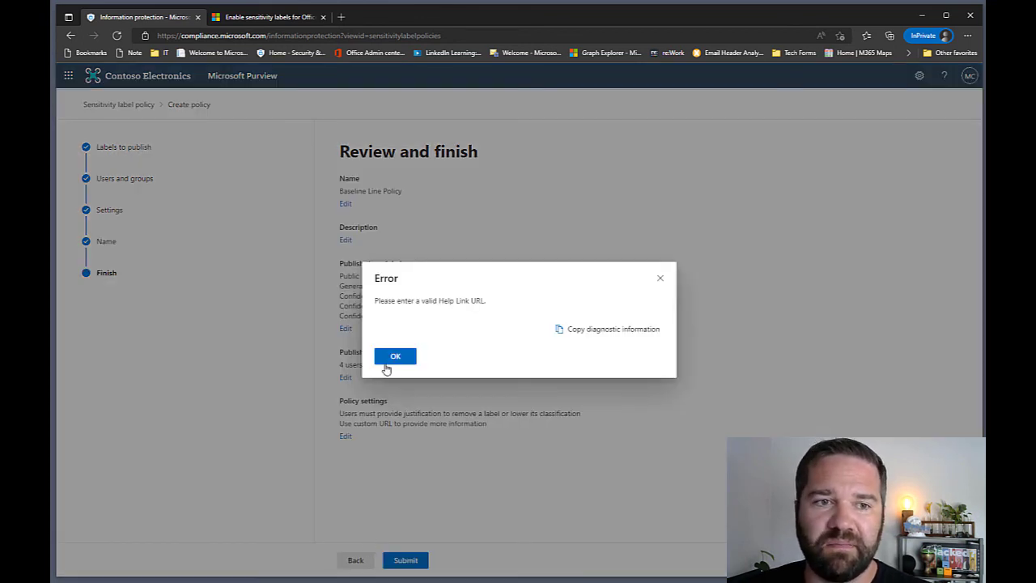
{"action": "left_click", "coordinate": [386, 364]}
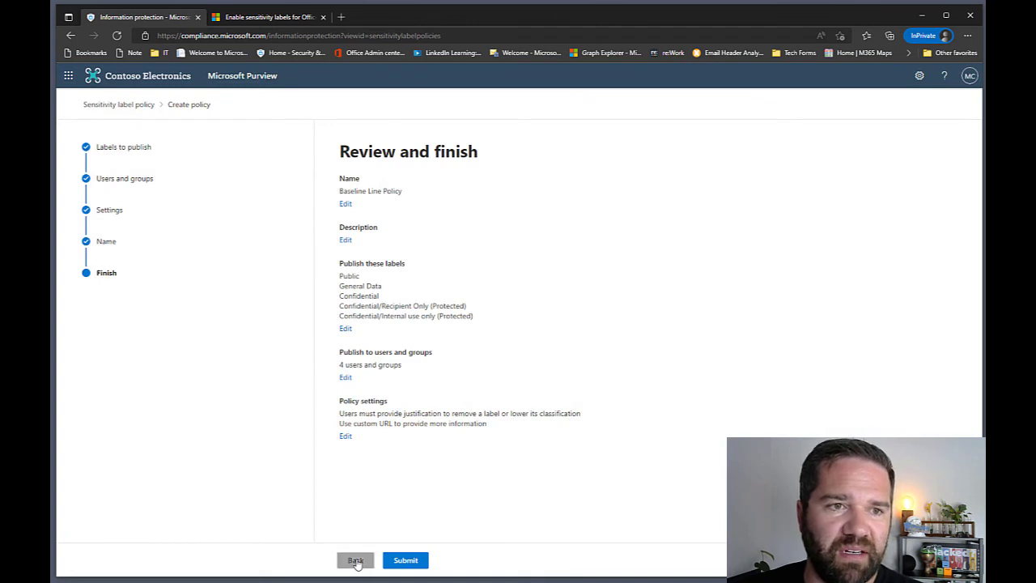
{"action": "left_click", "coordinate": [356, 560]}
{"action": "left_click", "coordinate": [416, 560]}
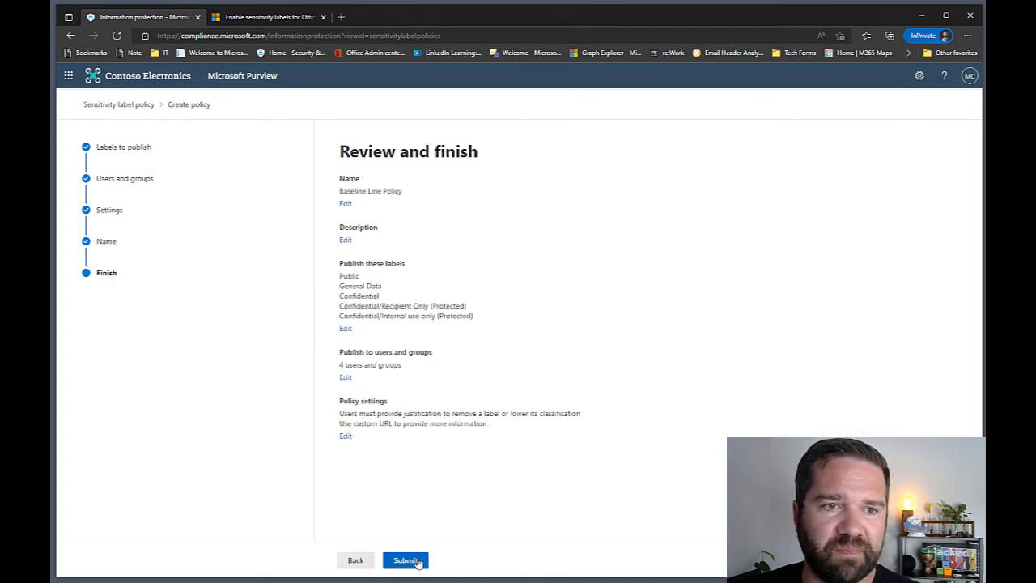
{"action": "left_click", "coordinate": [356, 560]}
{"action": "left_click", "coordinate": [354, 560]}
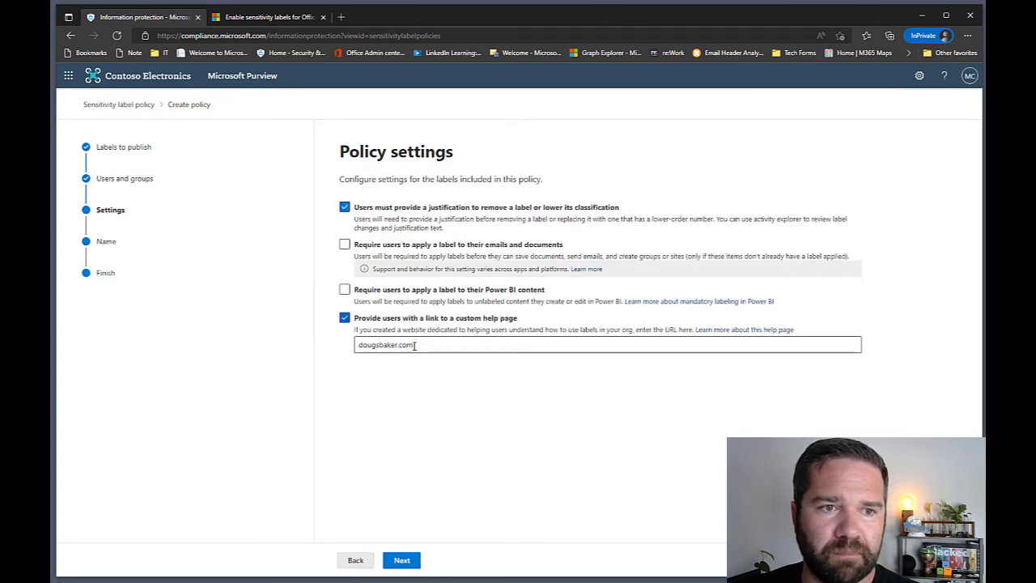
{"action": "left_click", "coordinate": [359, 344]}
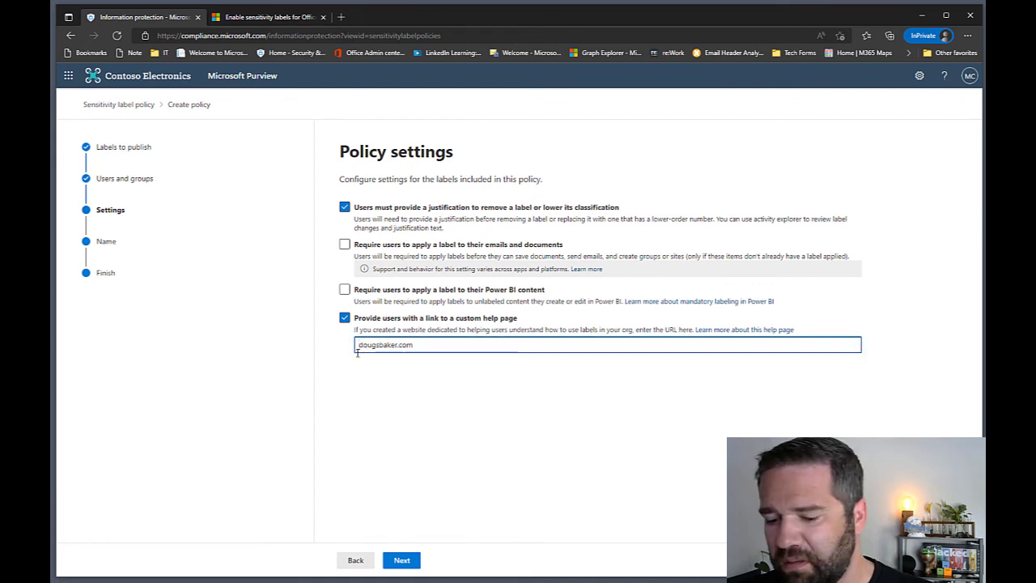
{"action": "type", "text": "http://"}
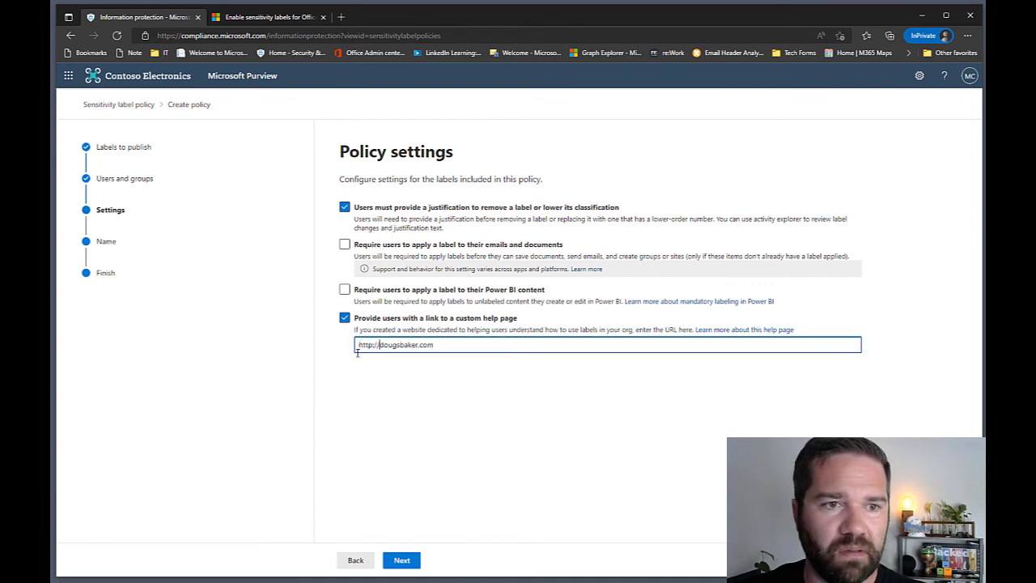
- Keep the default label and name settings of Baseline Line Policy, submit the policy, and close the wizard
{"action": "left_click", "coordinate": [405, 559]}
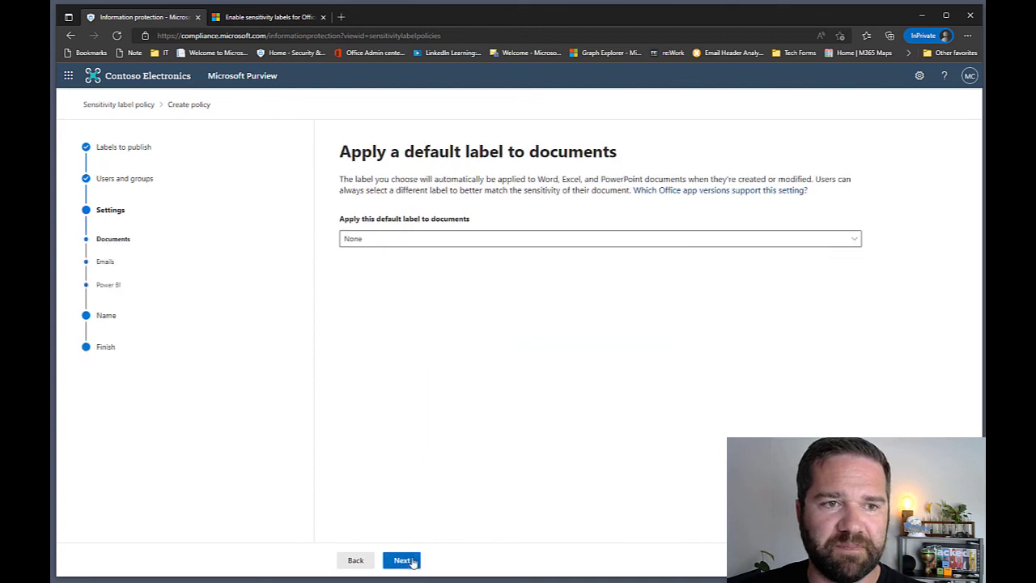
{"action": "left_click", "coordinate": [412, 560]}
{"action": "left_click", "coordinate": [411, 559]}
{"action": "left_click", "coordinate": [411, 558]}
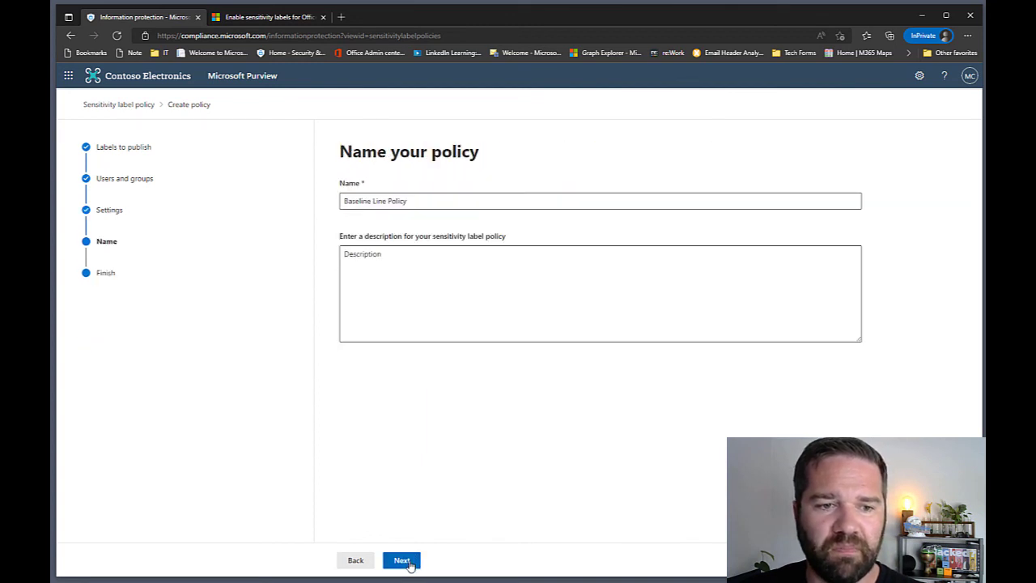
{"action": "left_click", "coordinate": [410, 560]}
{"action": "left_click", "coordinate": [407, 560]}
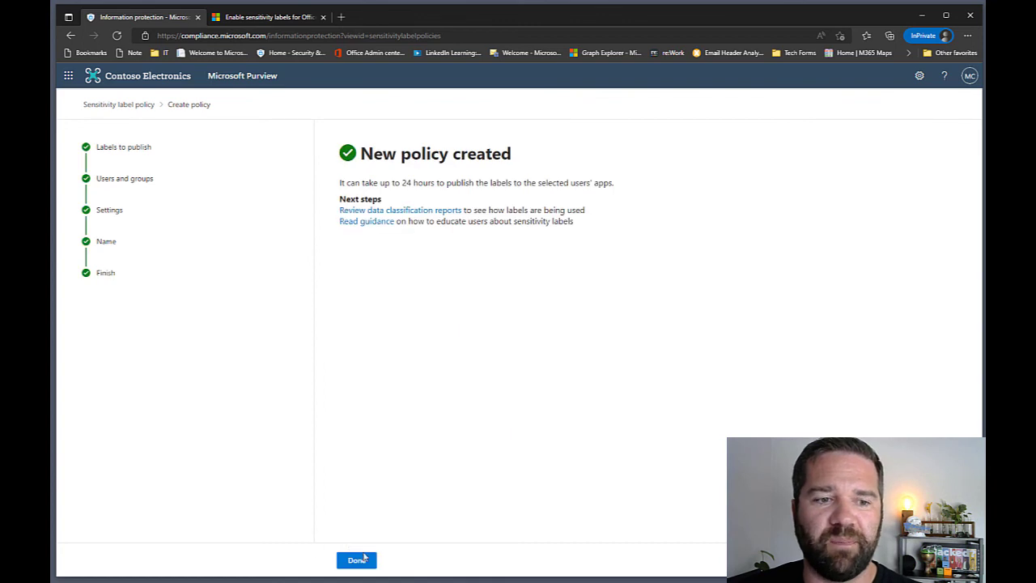
{"action": "left_click", "coordinate": [366, 558]}
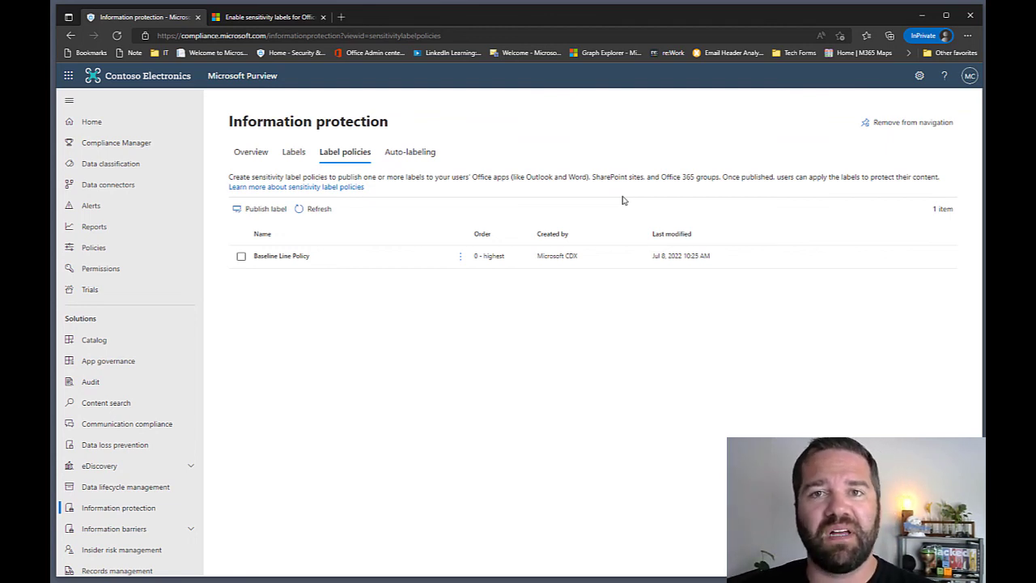
- Review the sensitivity labels, including the sublabels under Confidential, and the list of label policies
{"action": "left_click", "coordinate": [293, 161]}
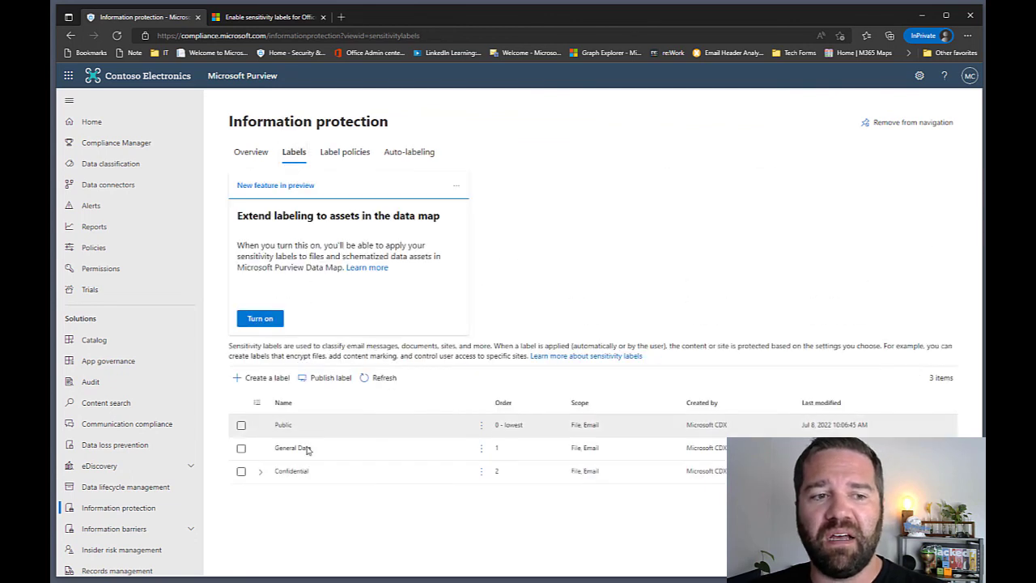
{"action": "left_click", "coordinate": [261, 471]}
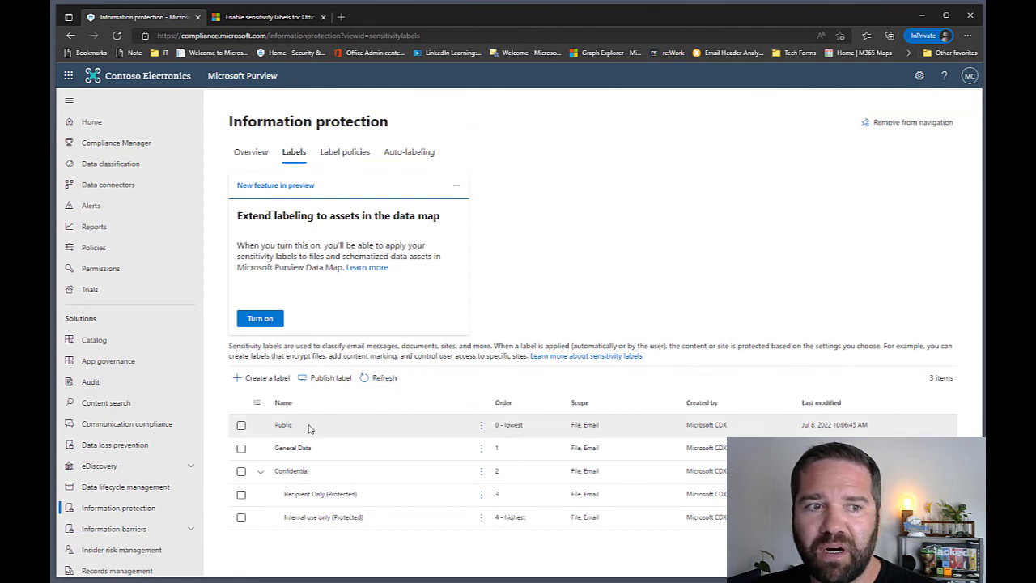
{"action": "left_click", "coordinate": [348, 158]}
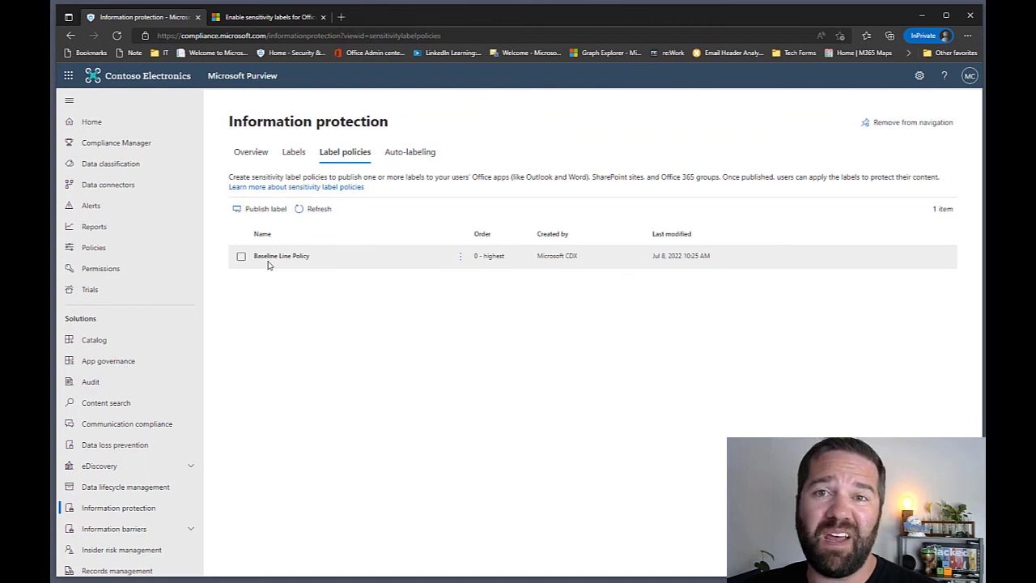
{"action": "left_click", "coordinate": [297, 155]}
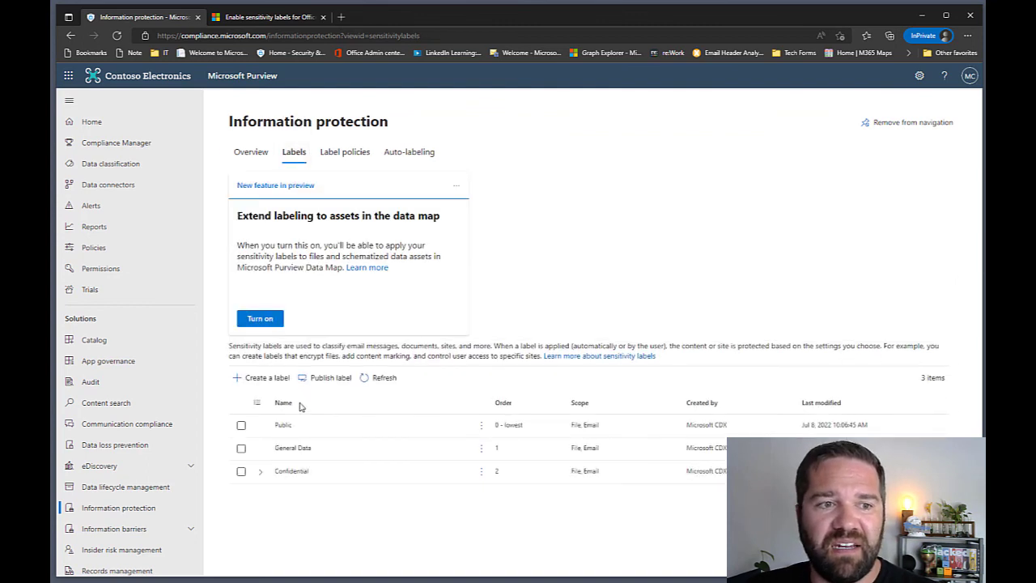